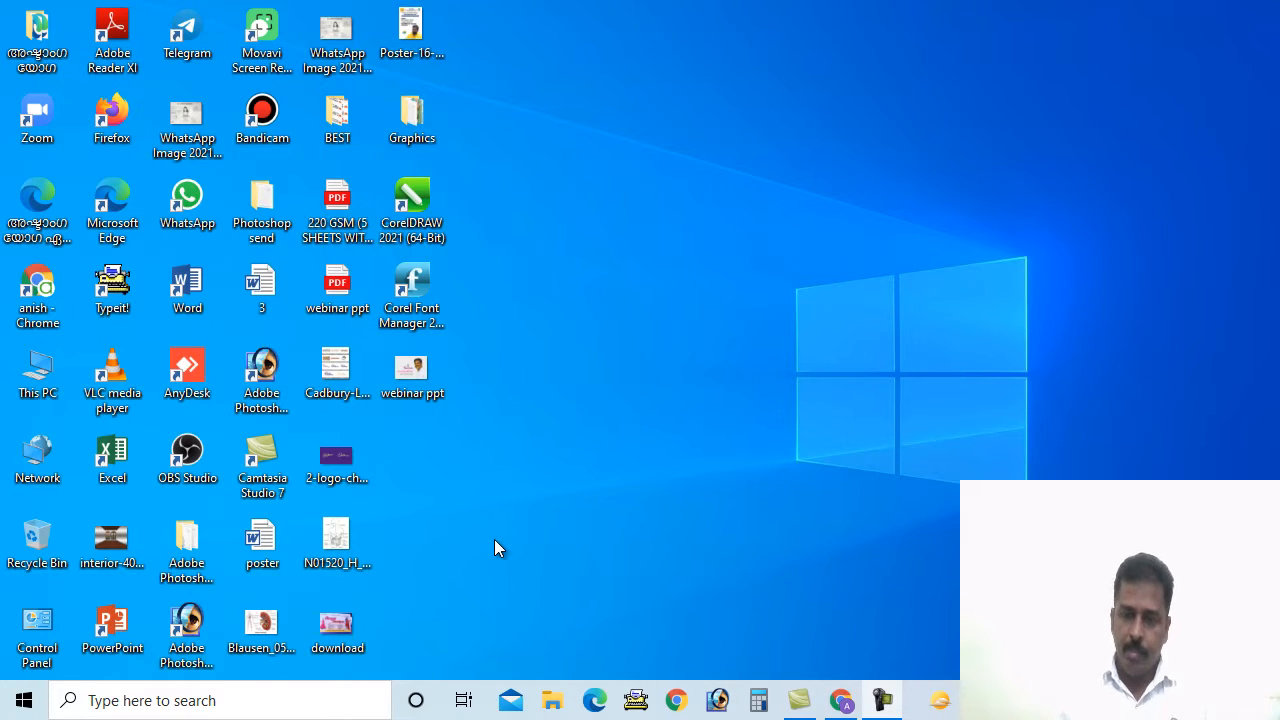
Switch to the Canva home page in Chrome and search the templates for "logo".
click(845, 705)
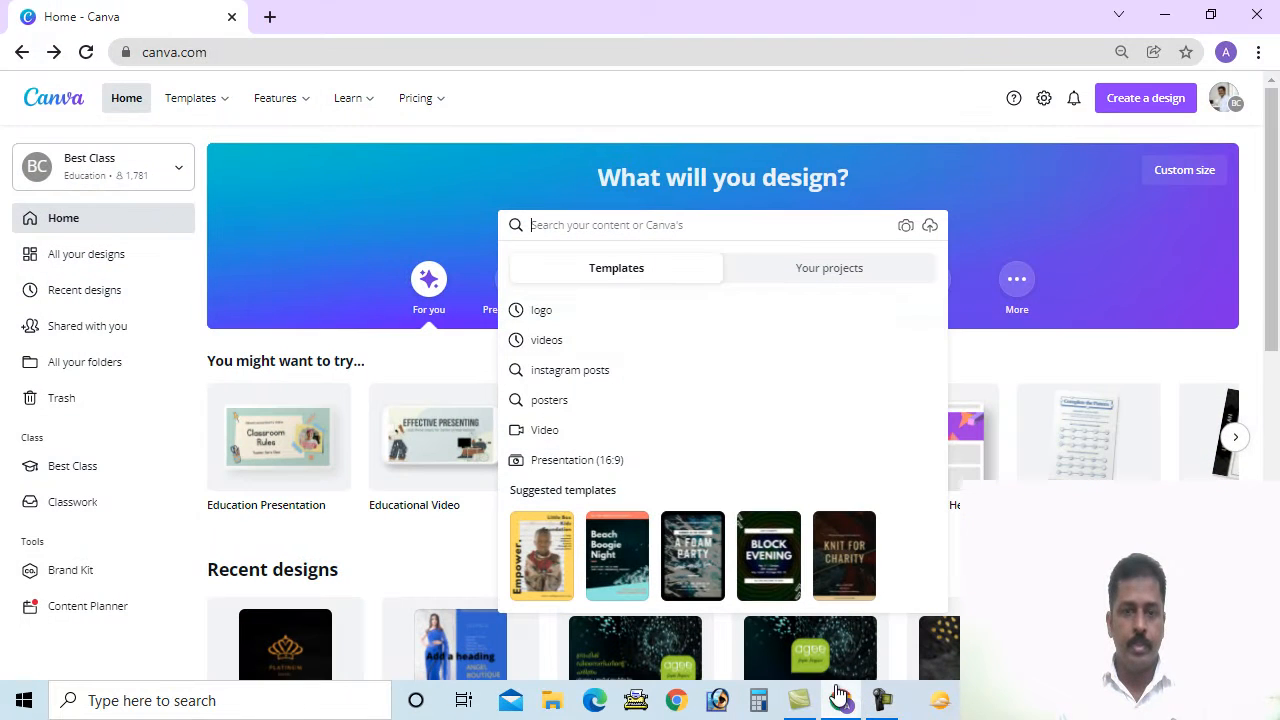
click(632, 54)
click(533, 226)
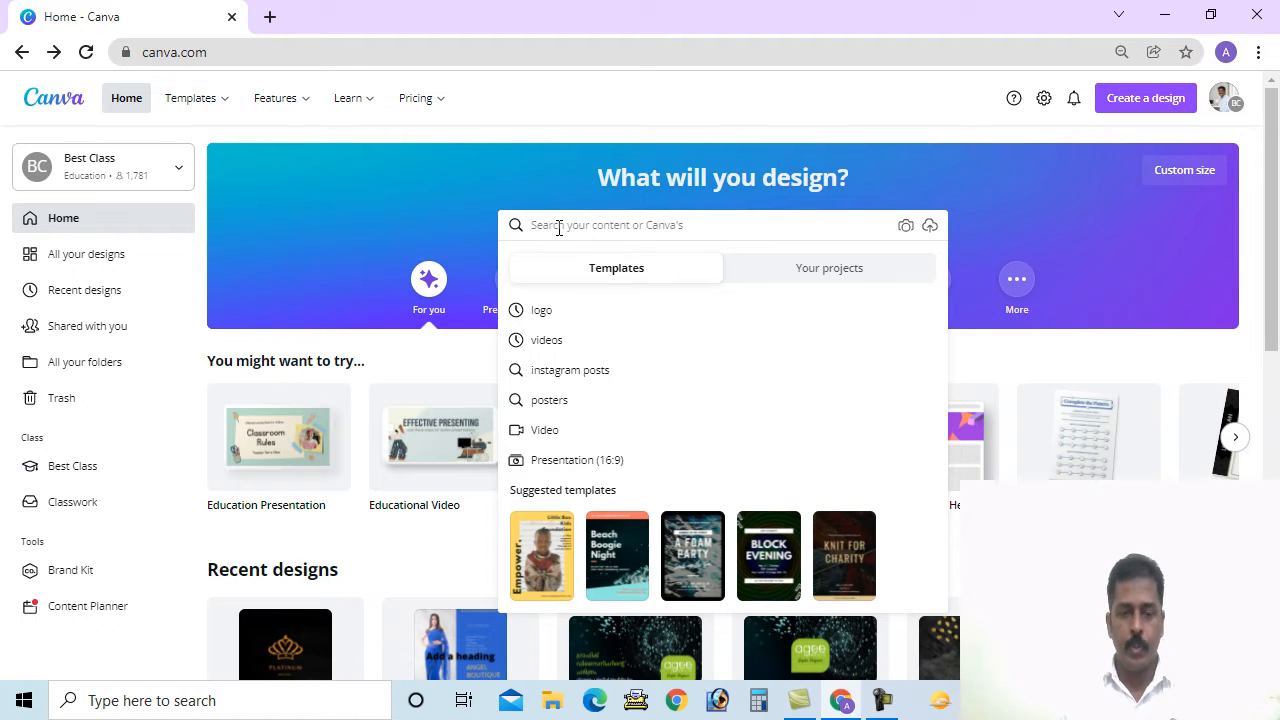
text(lo)
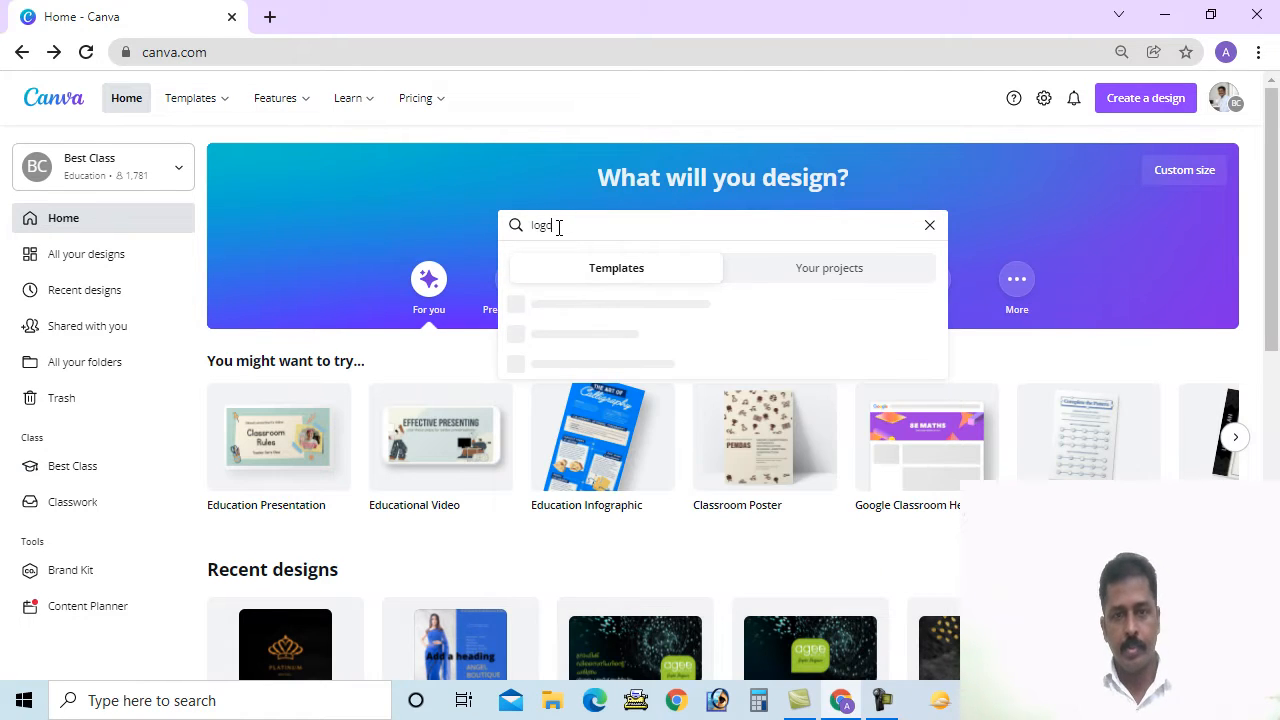
text(go)
key(Return)
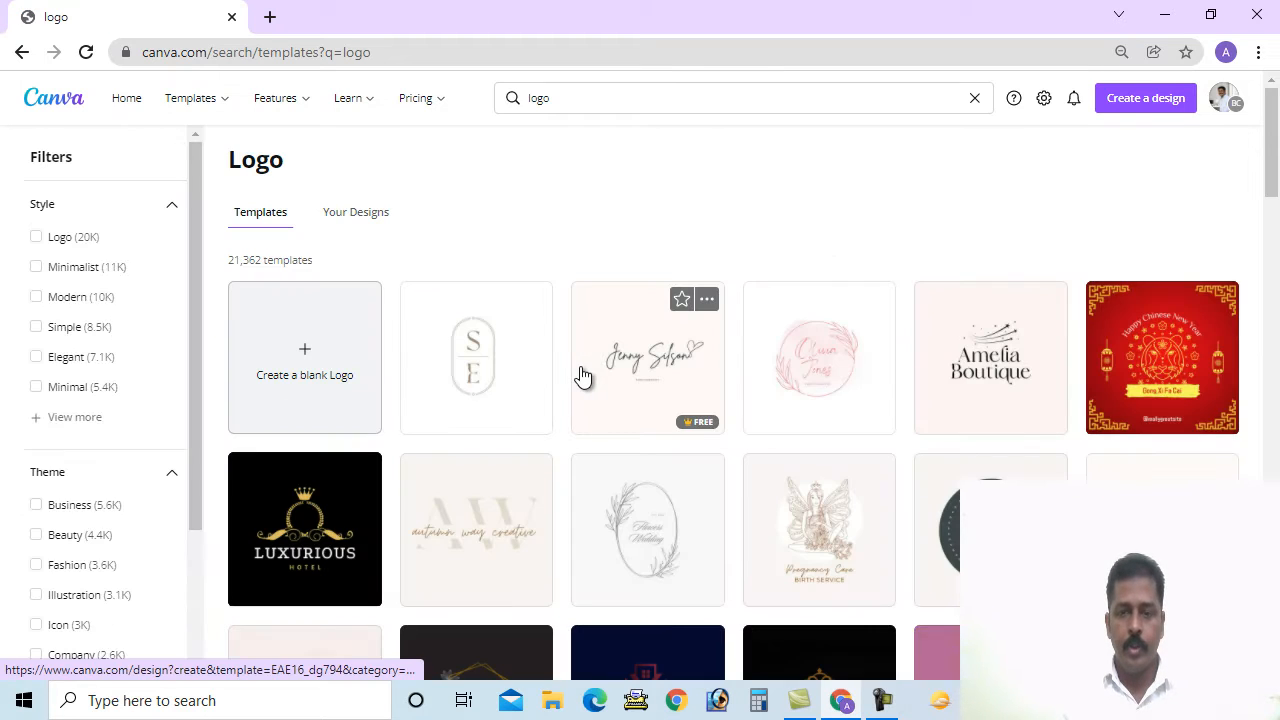
Open the black and gold "Luxurious Hotel" logo template from the unfiltered results for editing.
scroll(558, 365, down, 2)
scroll(558, 365, up, 2)
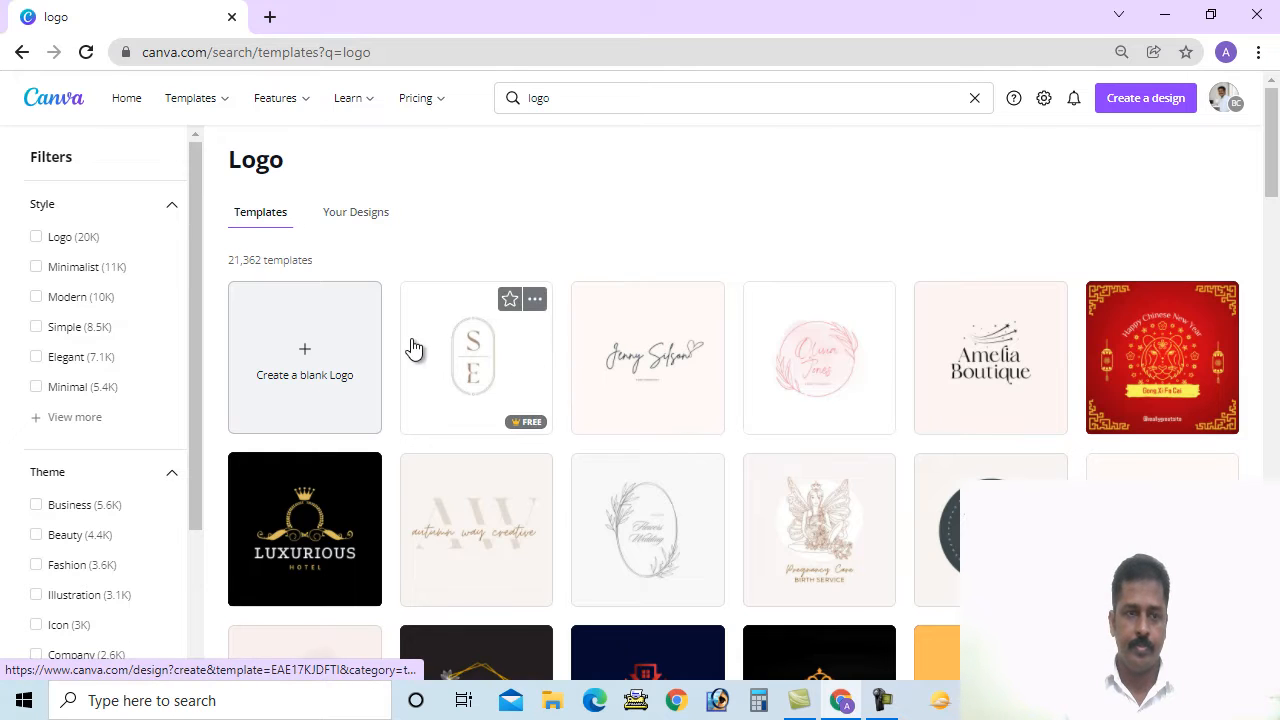
click(40, 243)
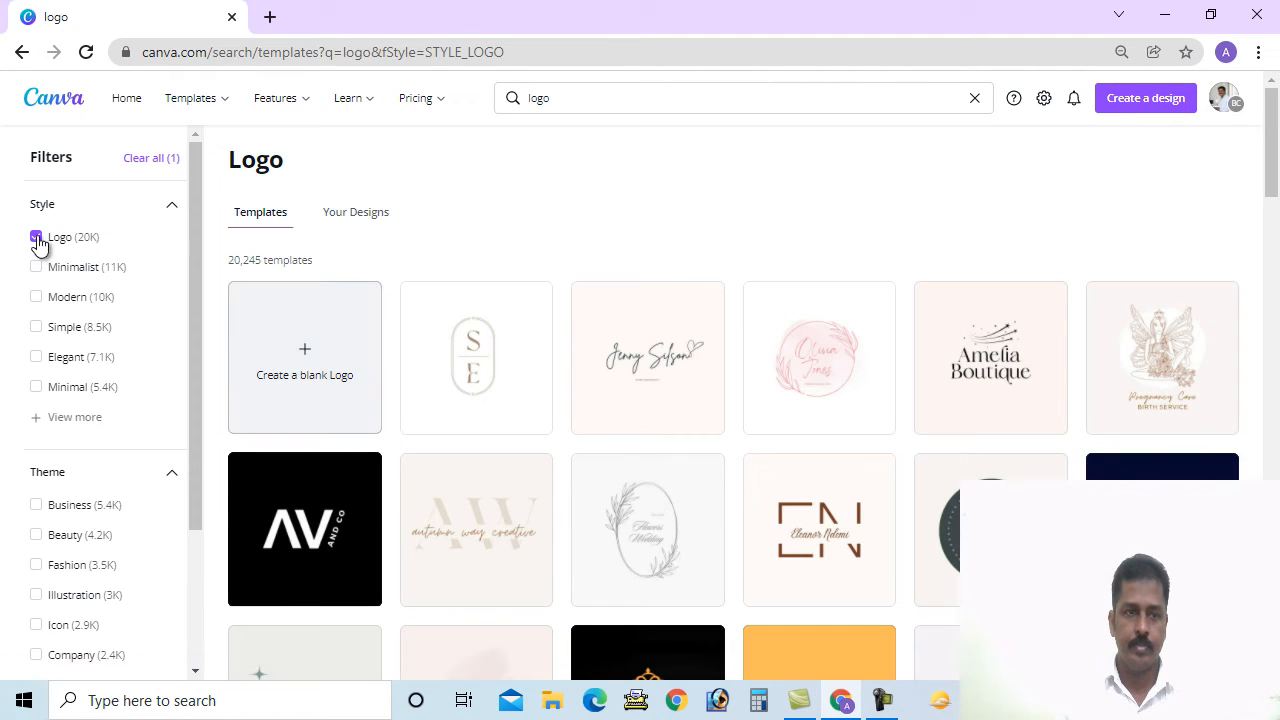
click(37, 240)
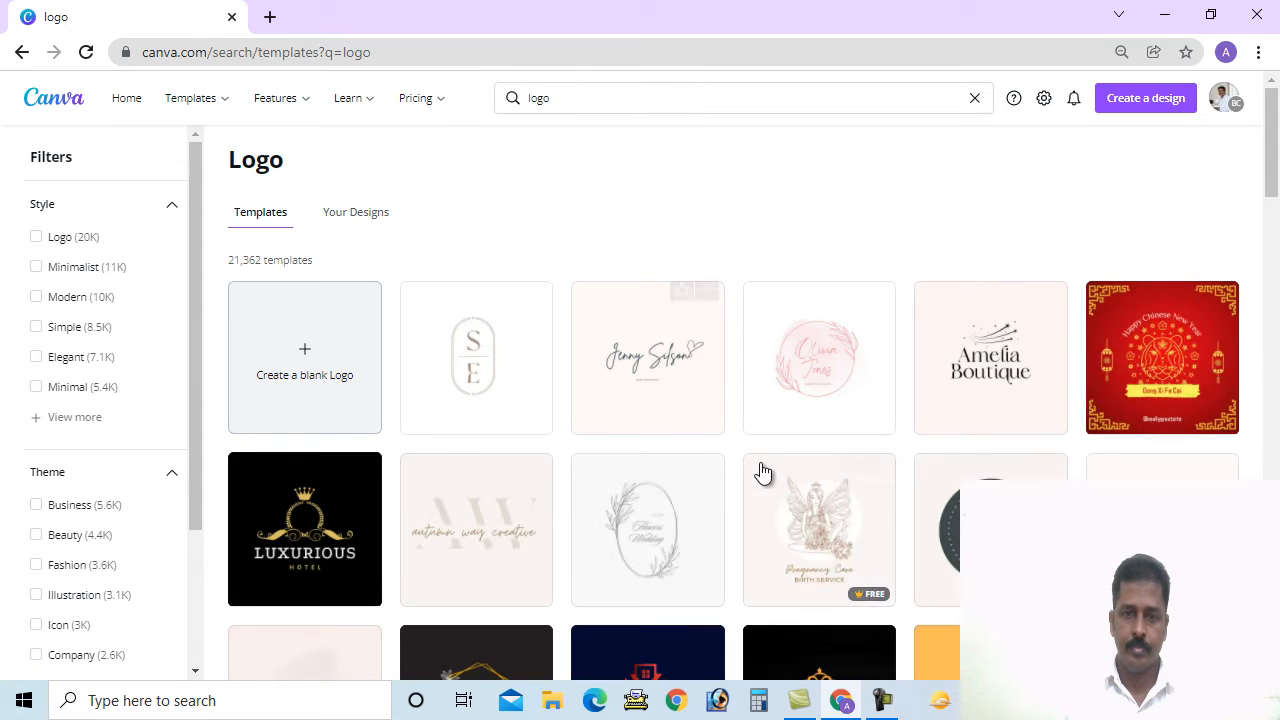
click(306, 497)
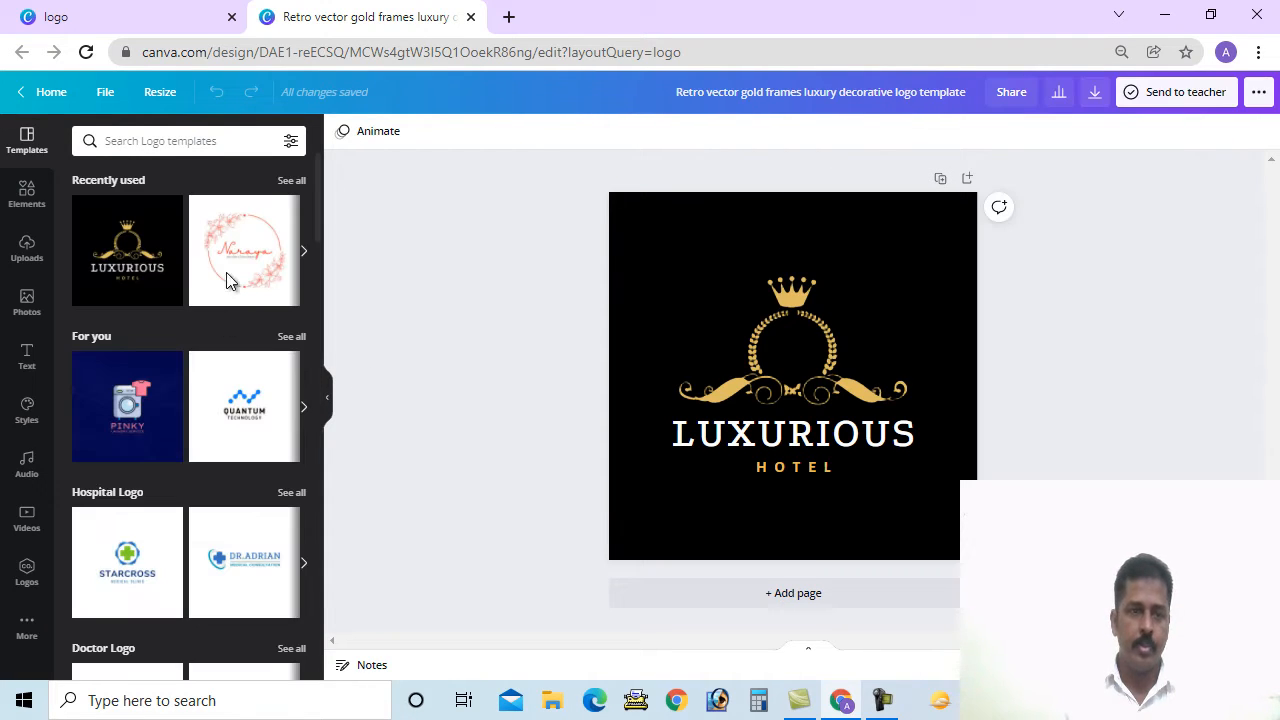
Search the logo templates inside the design editor for "boutique" using the recent search.
click(157, 142)
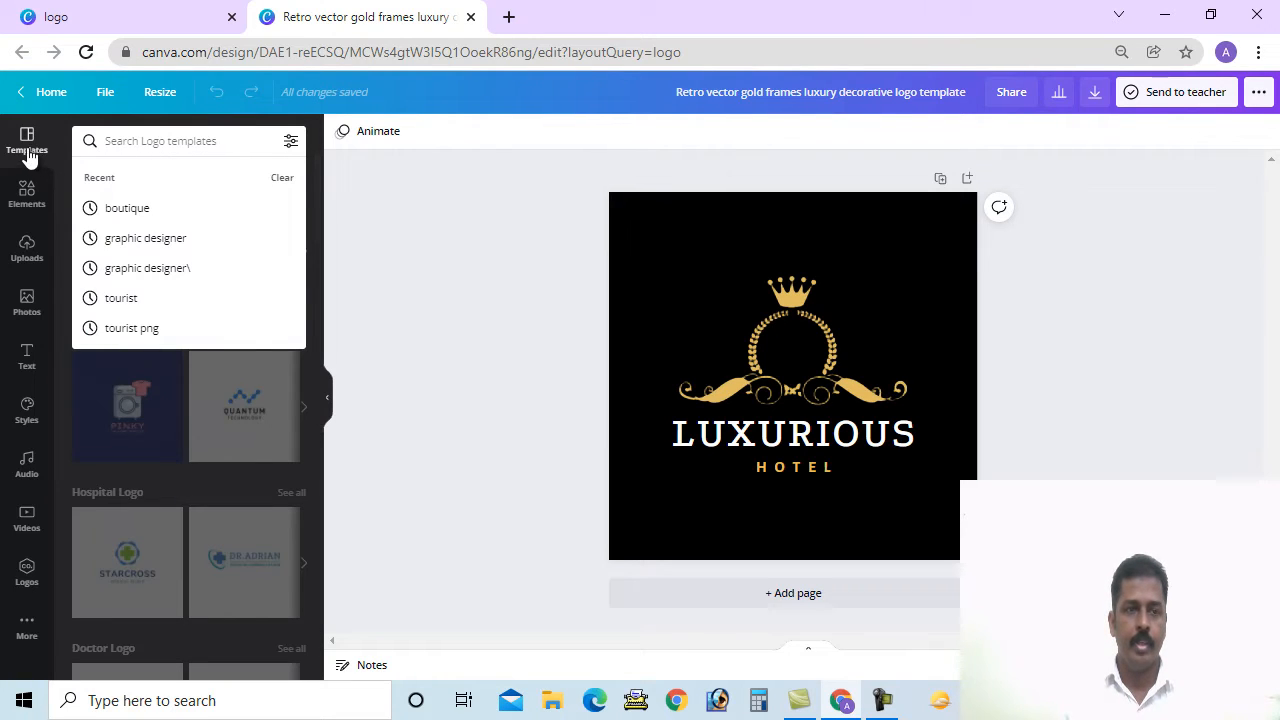
click(27, 150)
click(118, 141)
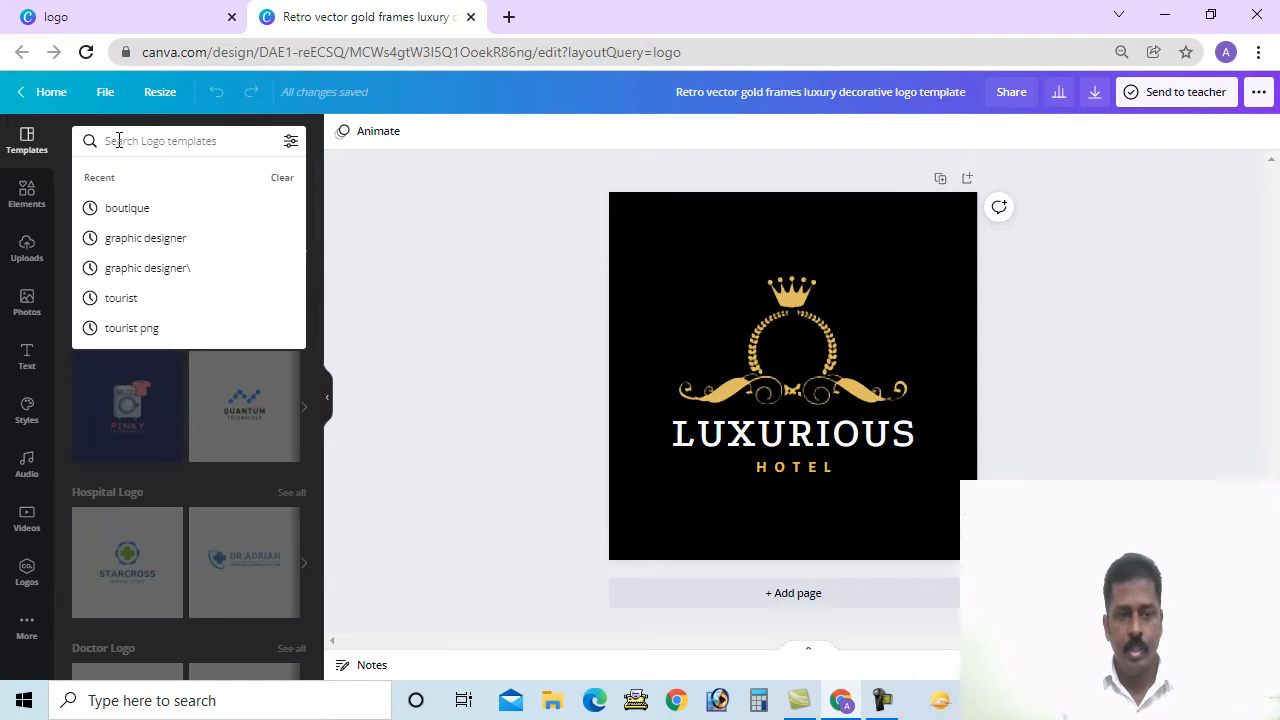
click(130, 208)
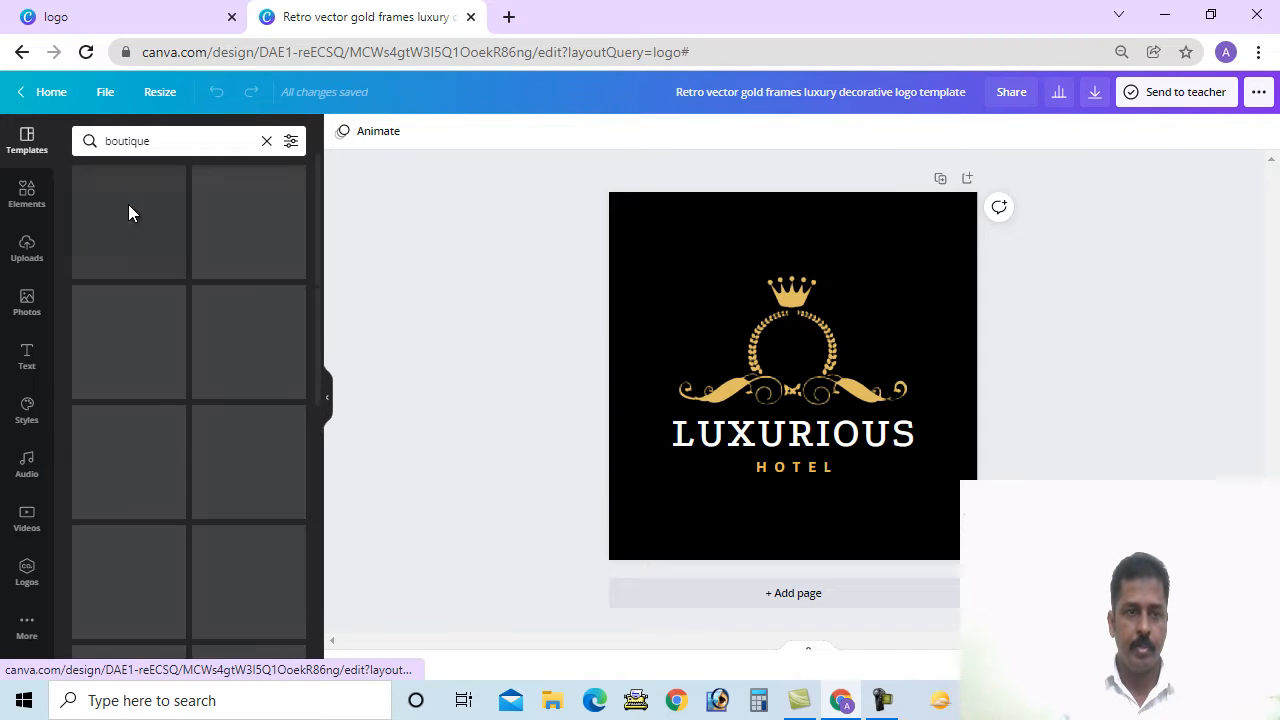
Browse the boutique logo templates and apply the "Fashion hat Boutique" design to the page.
scroll(187, 341, down, 3)
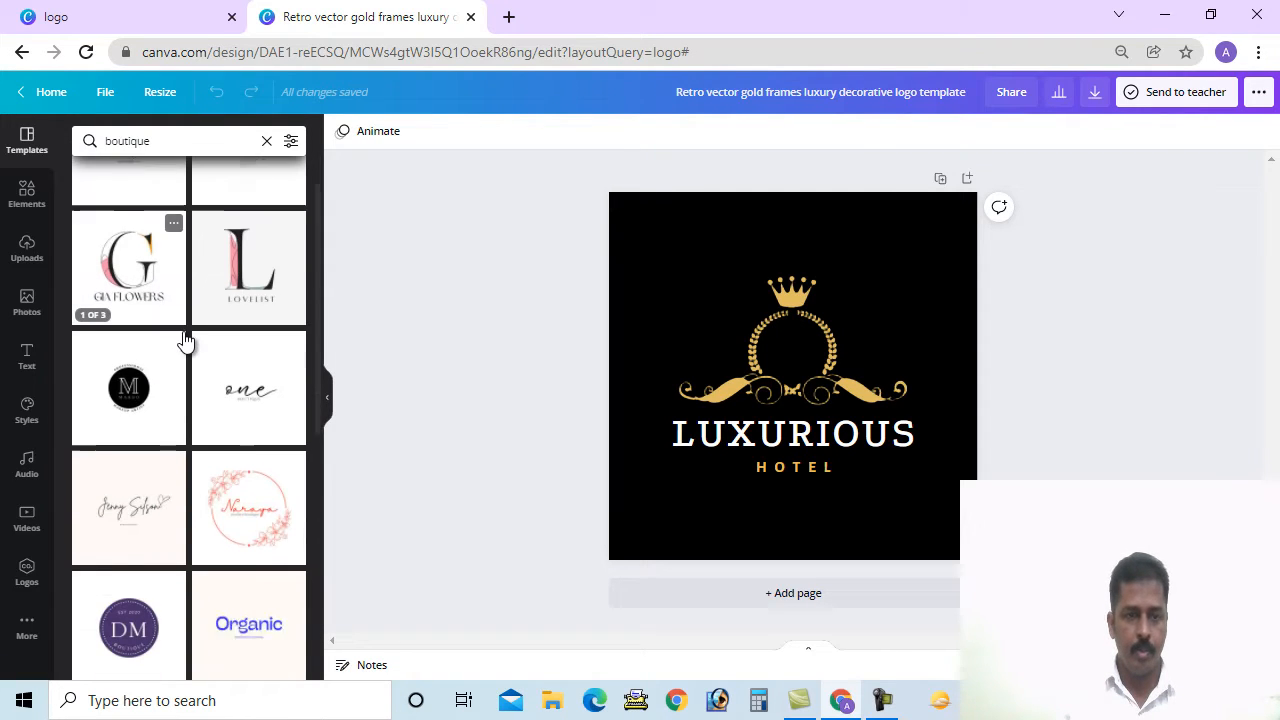
scroll(187, 341, down, 2)
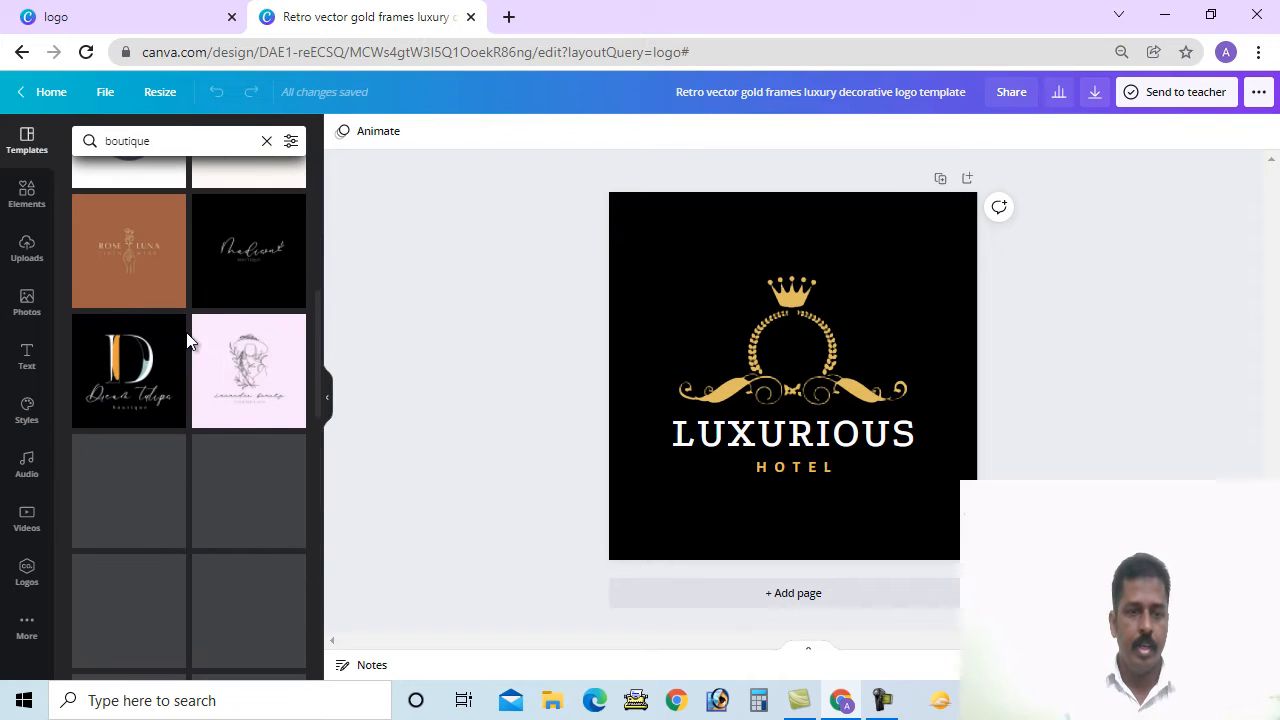
scroll(243, 433, down, 2)
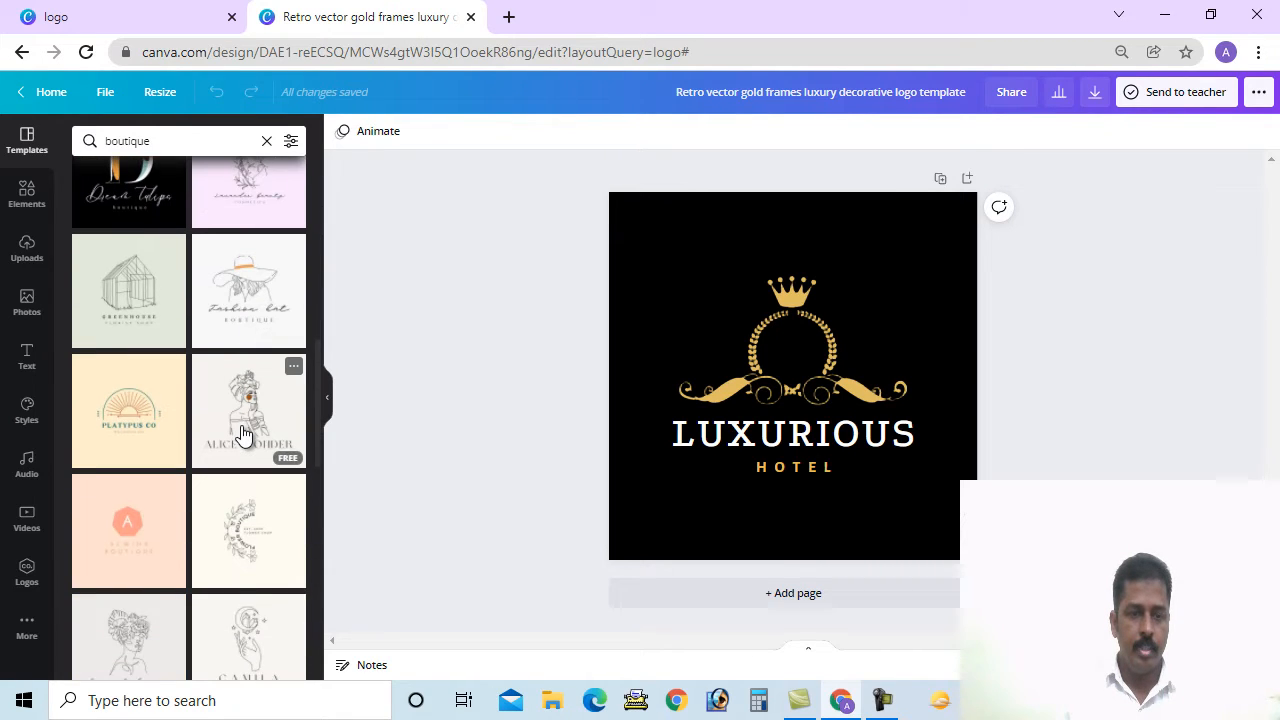
scroll(243, 433, down, 3)
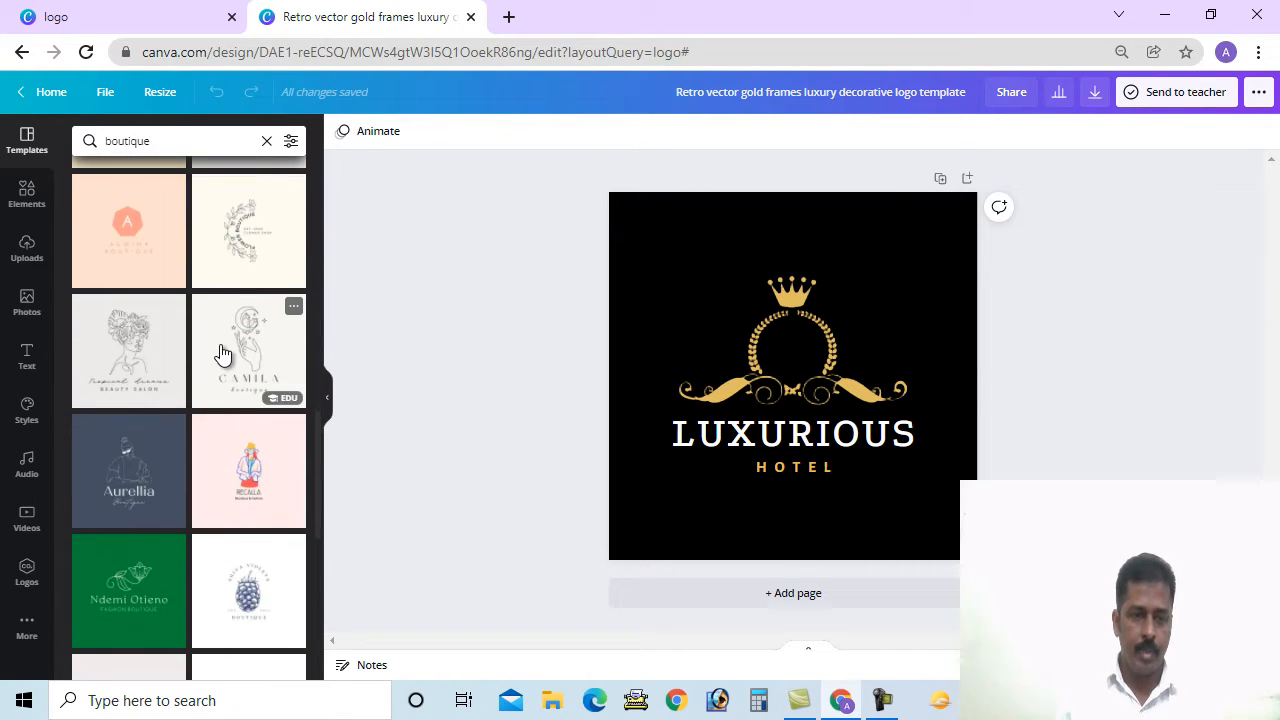
scroll(222, 353, down, 1)
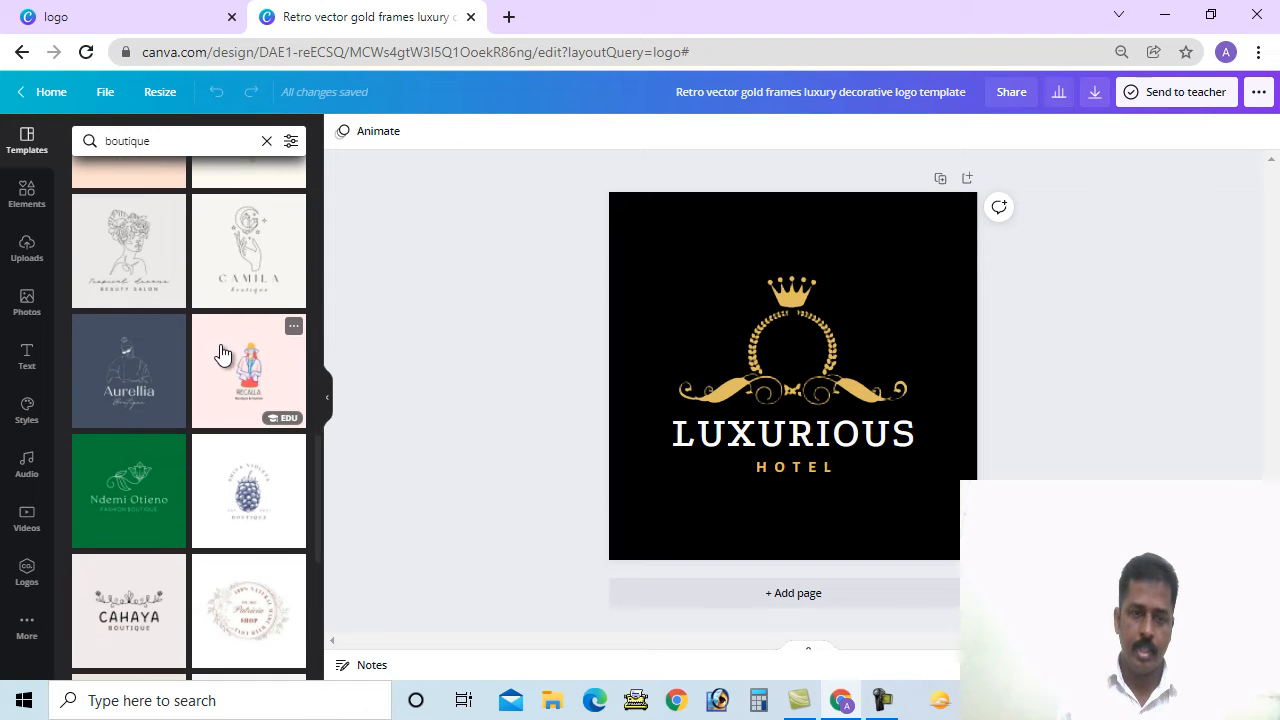
scroll(222, 353, down, 4)
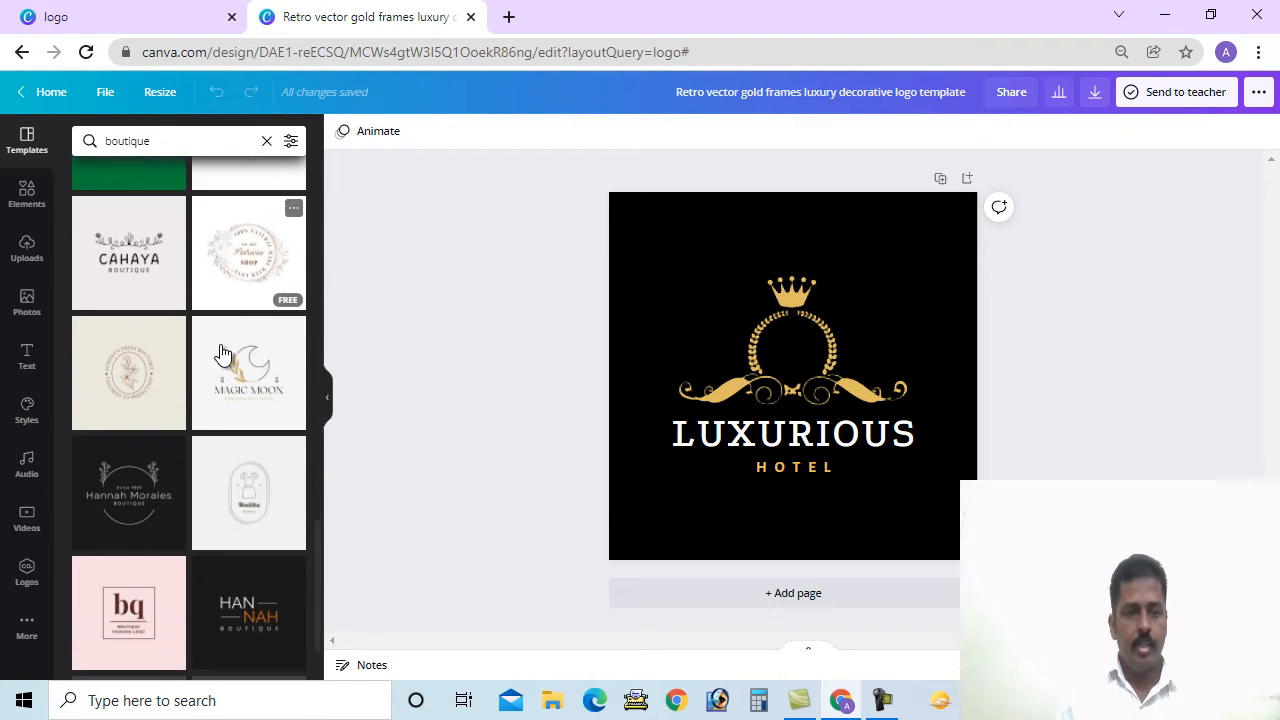
scroll(222, 353, down, 4)
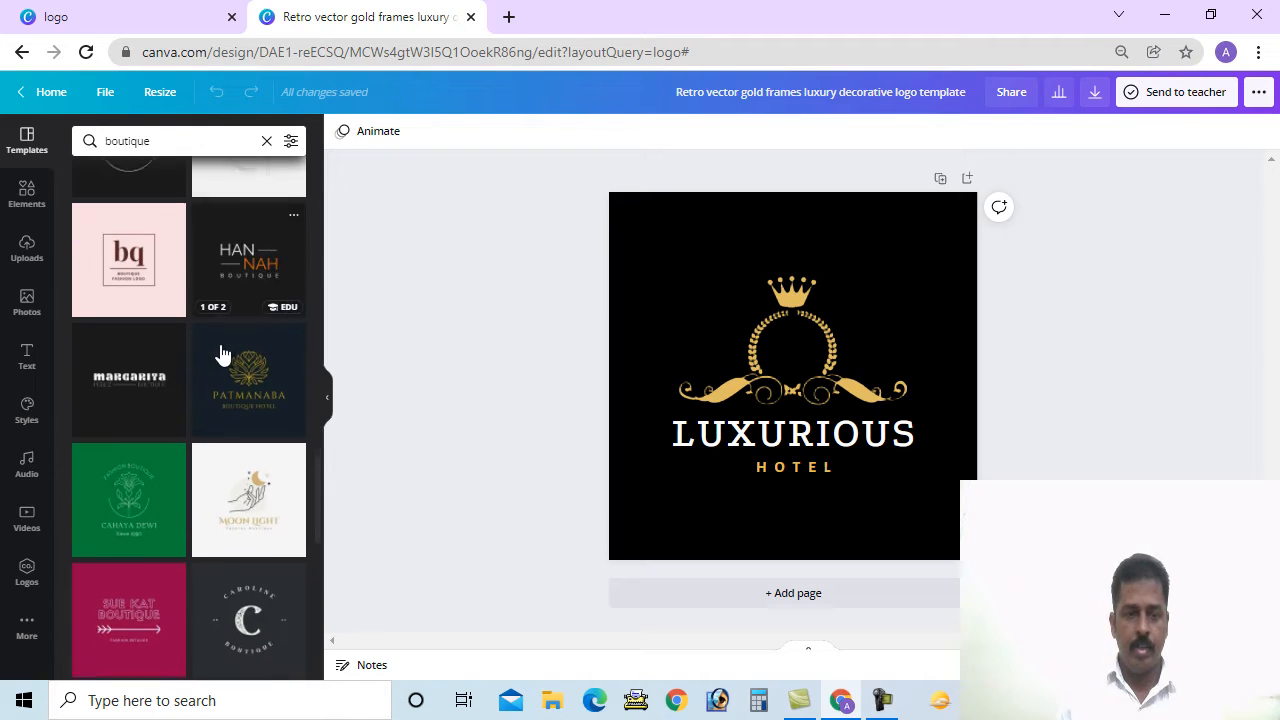
scroll(222, 353, down, 1)
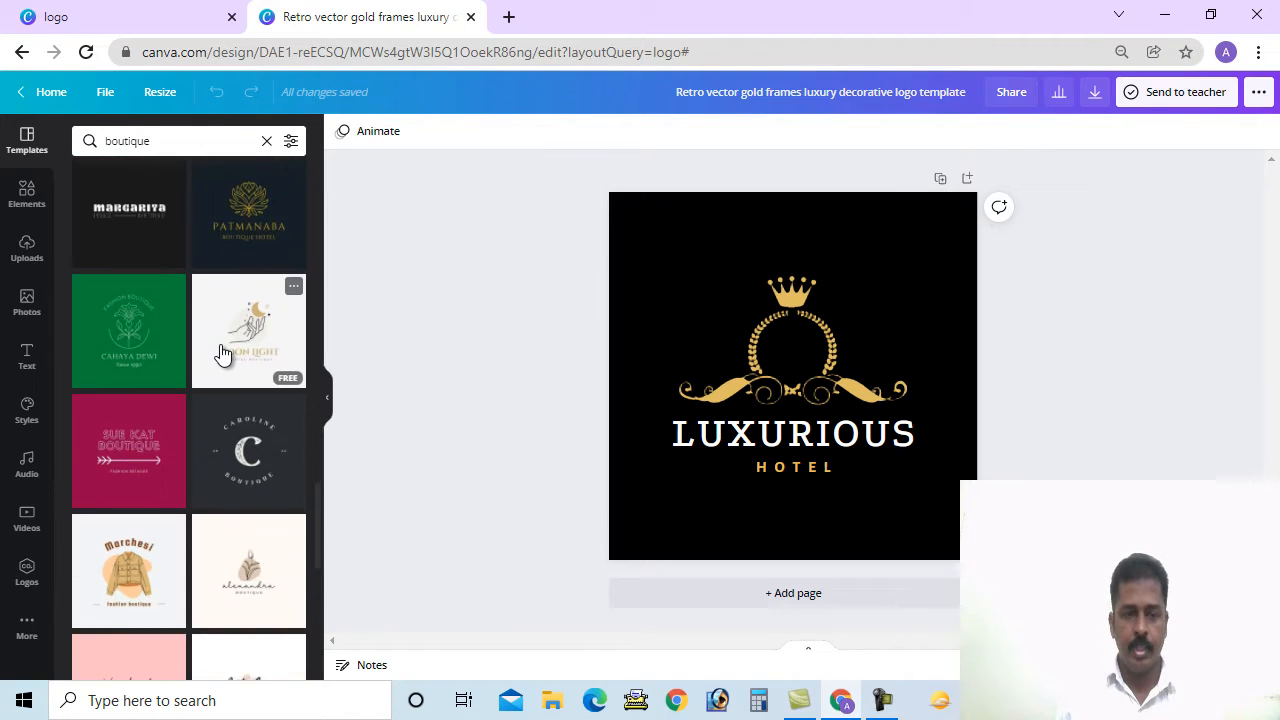
scroll(222, 353, down, 2)
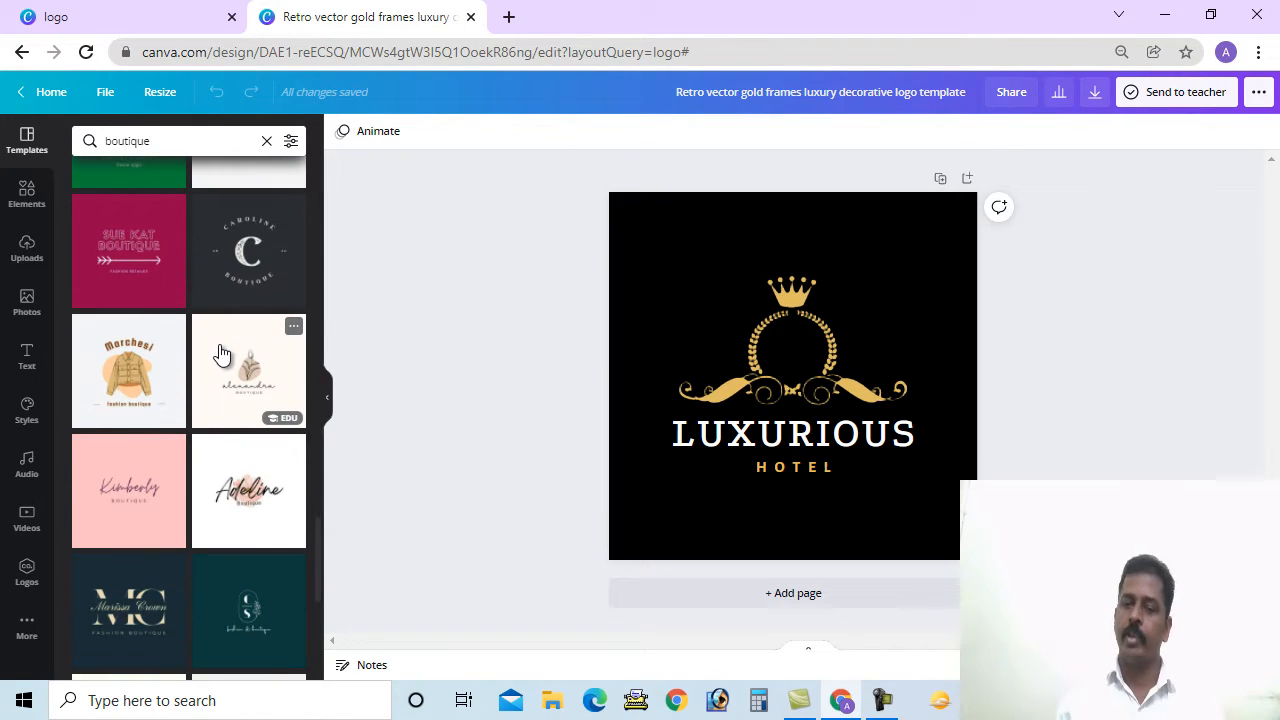
scroll(222, 353, down, 4)
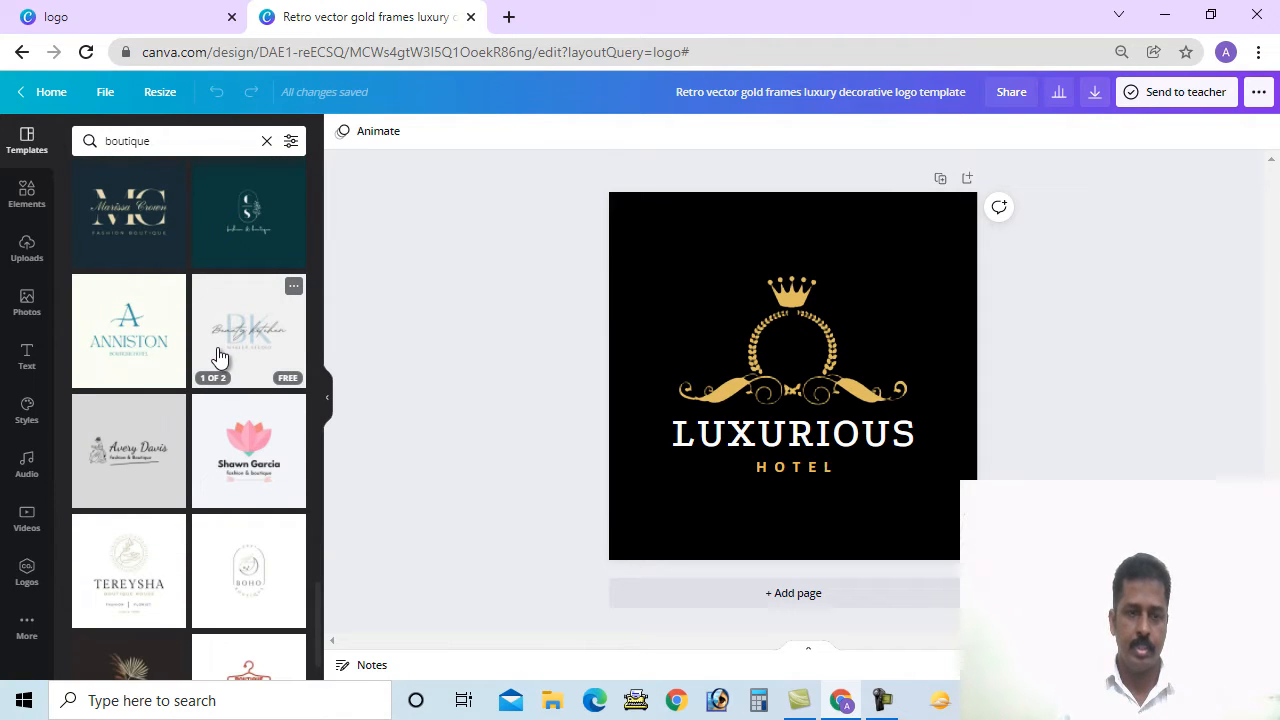
scroll(220, 357, down, 1)
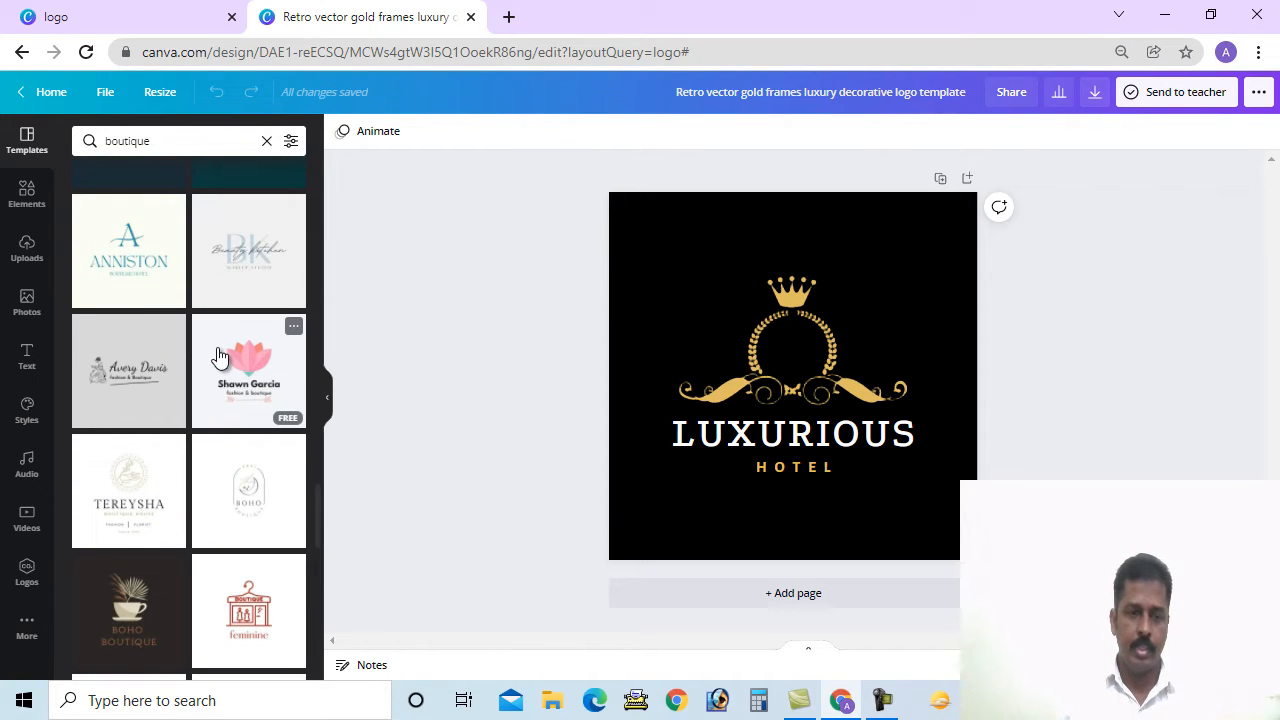
scroll(220, 357, up, 8)
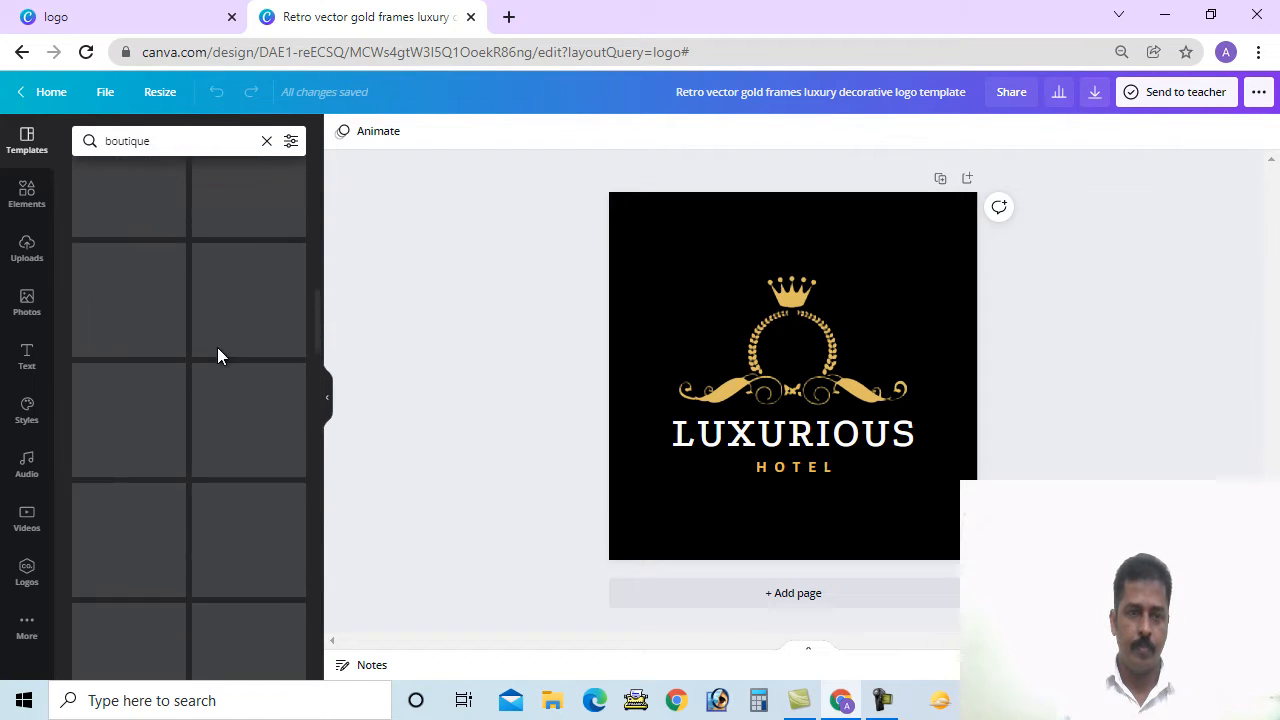
scroll(220, 357, up, 5)
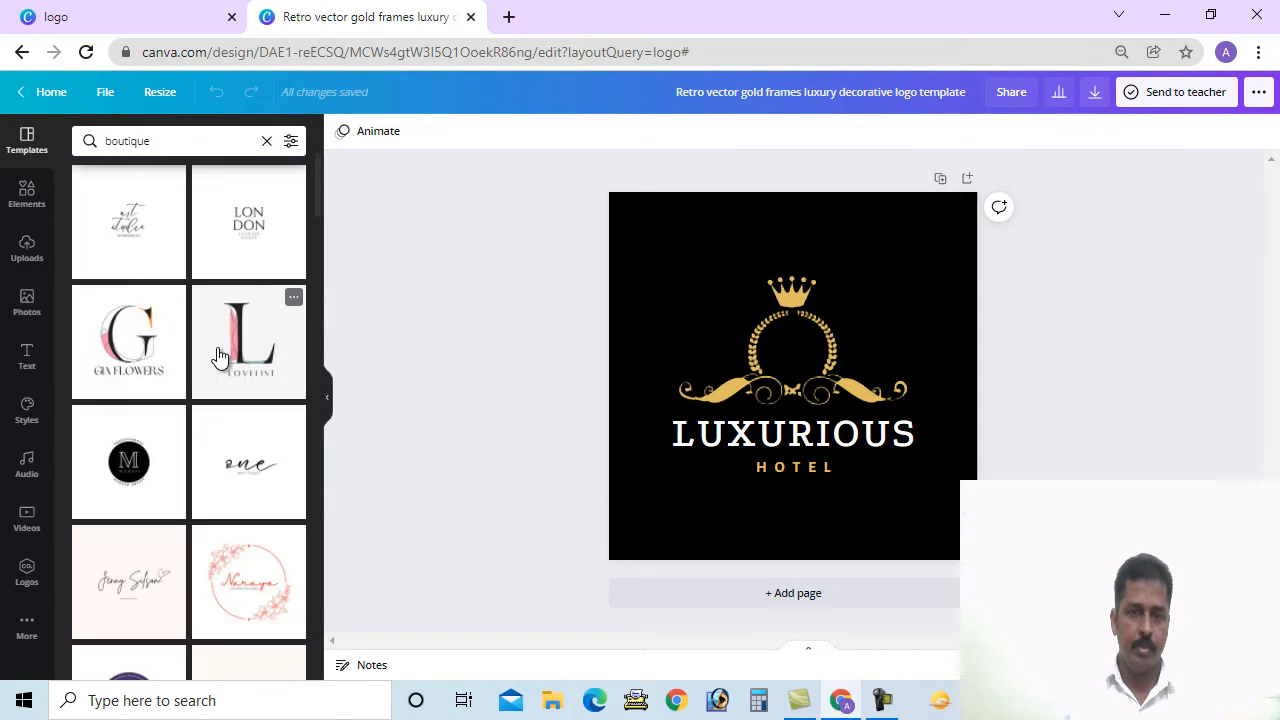
scroll(240, 366, down, 4)
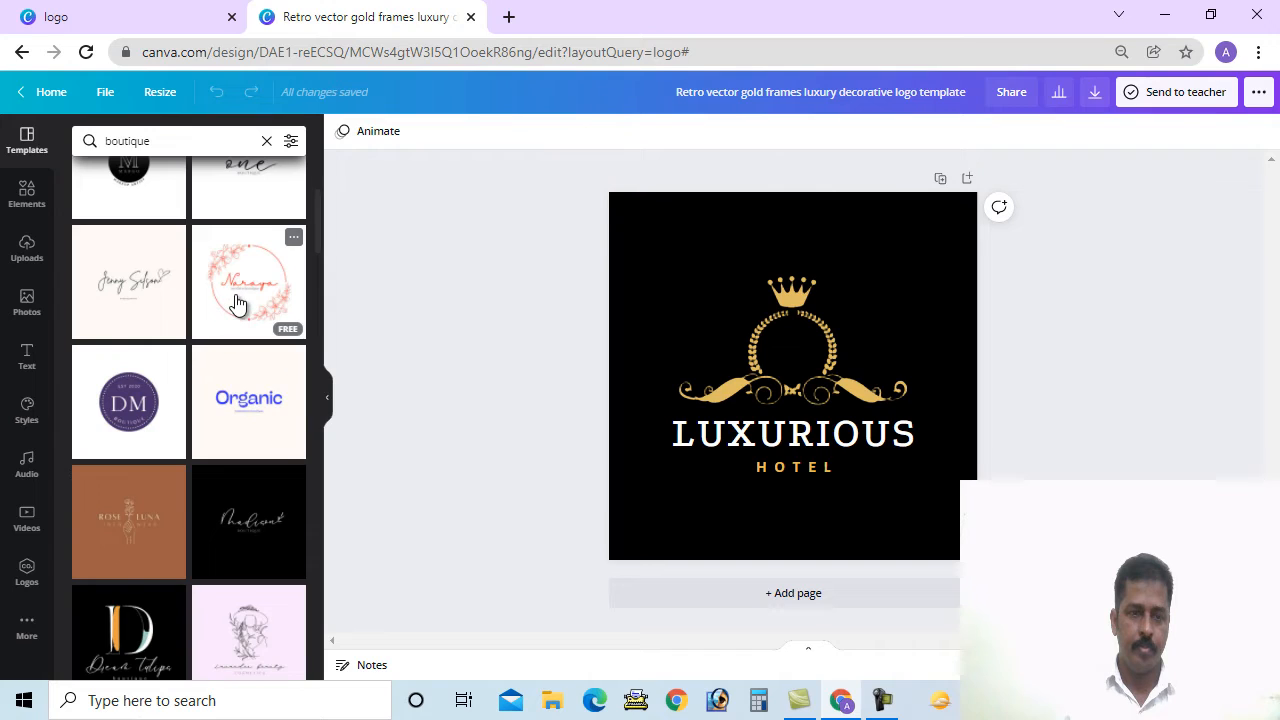
scroll(237, 303, down, 3)
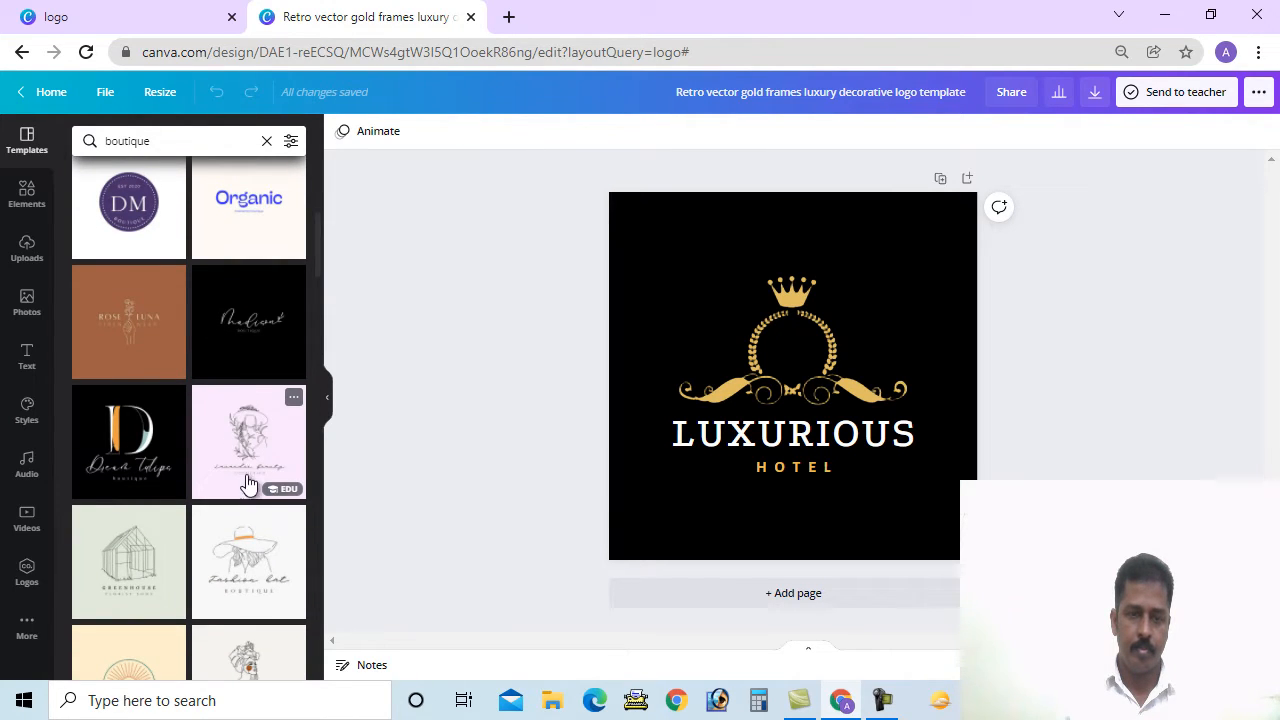
click(247, 568)
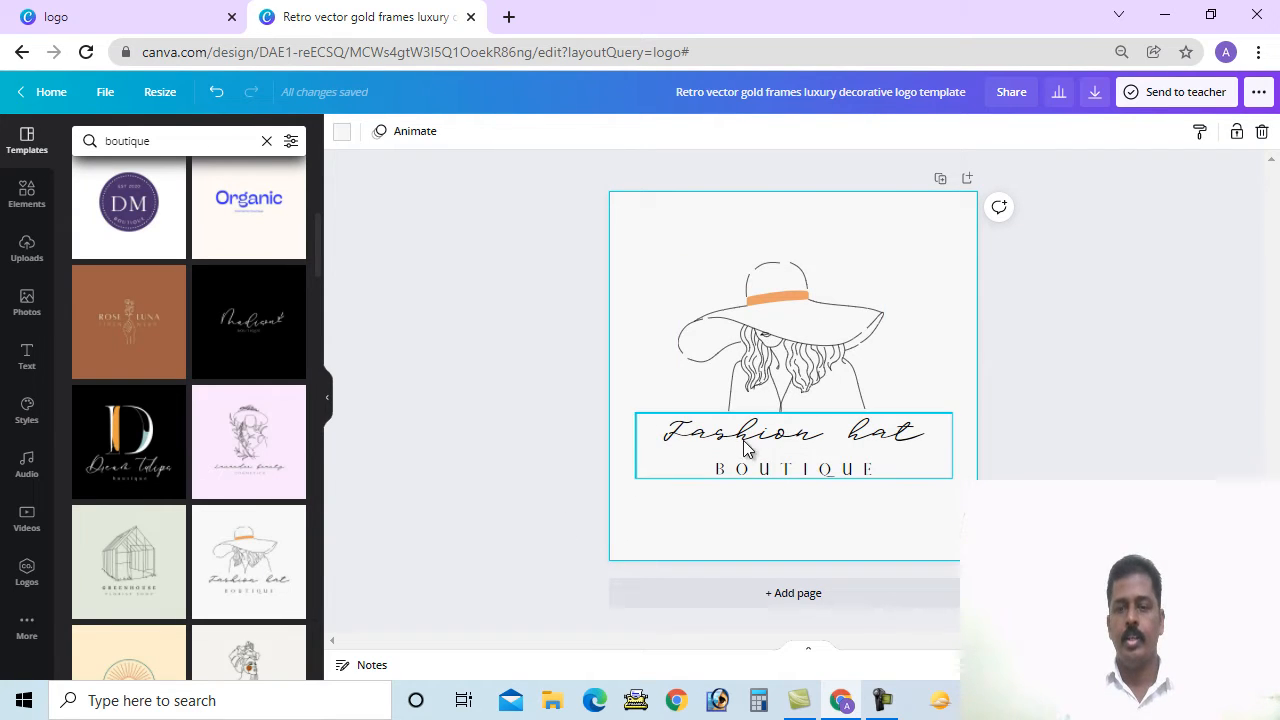
Replace the "Fashion hat" text above "BOUTIQUE" with "Angel".
double_click(705, 437)
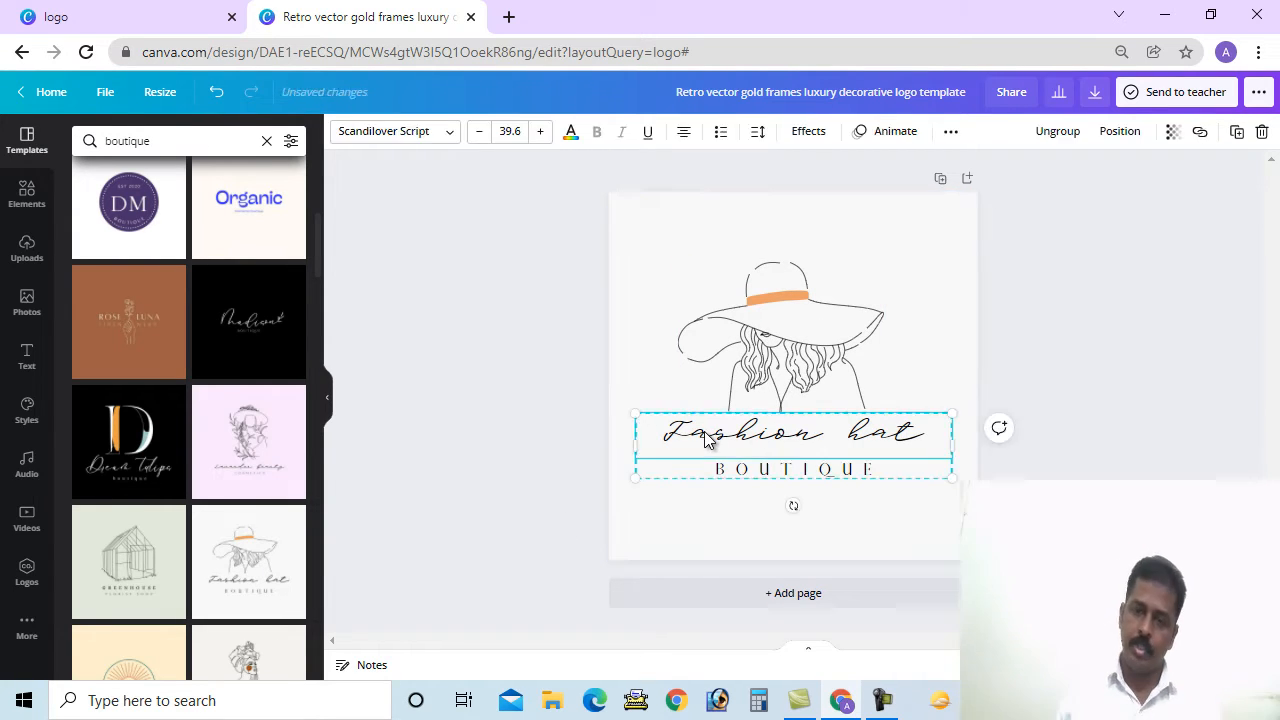
click(714, 435)
drag(666, 437, 938, 441)
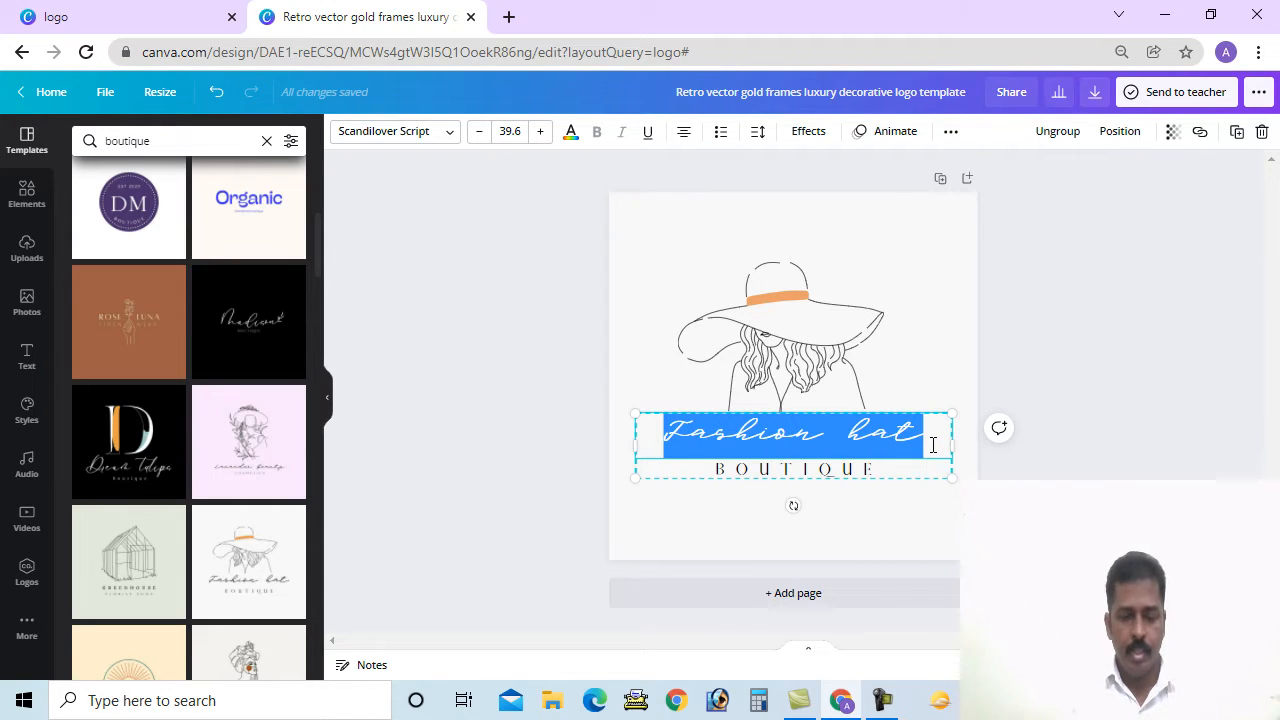
text(Angel)
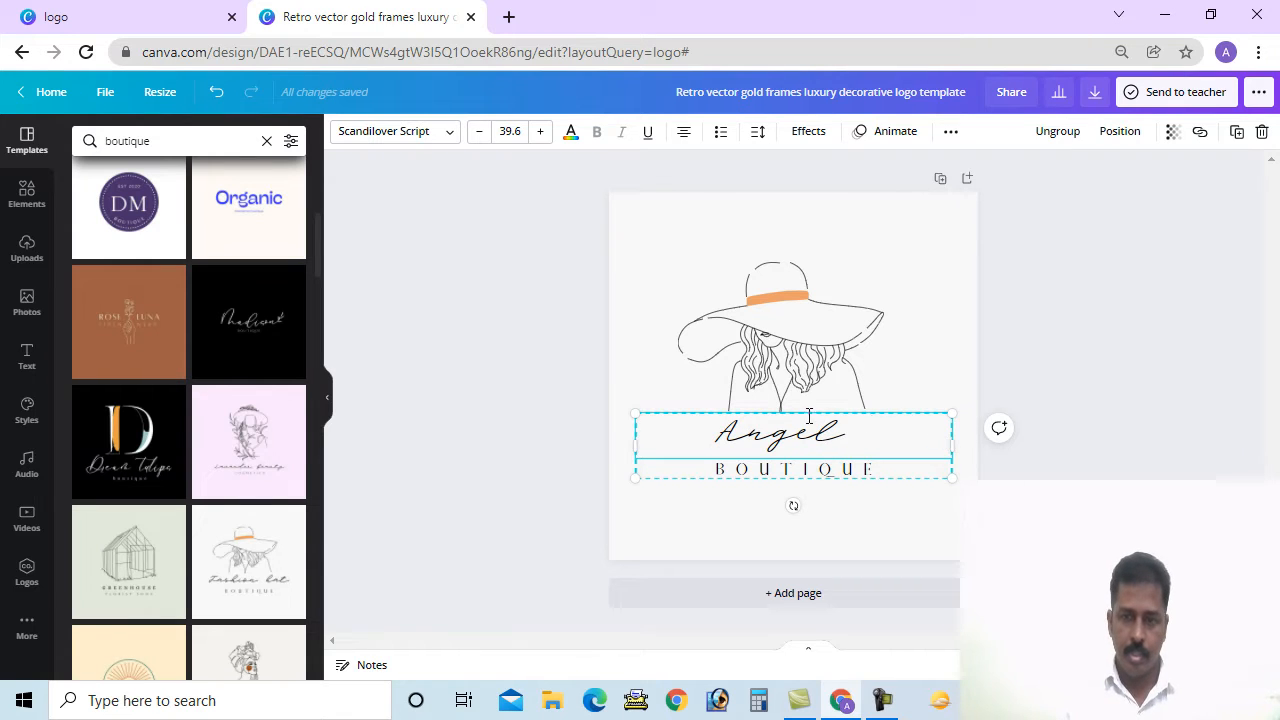
Try the Advetime and Bukhari Script fonts on the "Angel" text.
drag(715, 440, 885, 448)
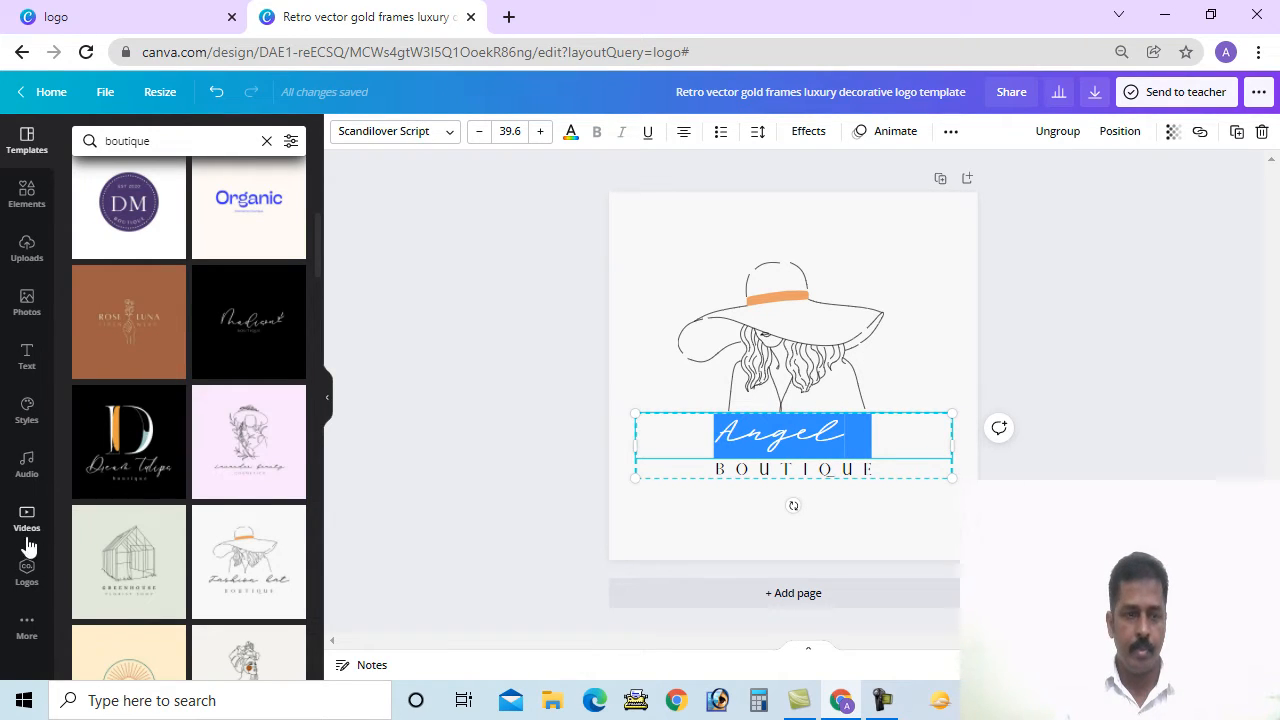
click(28, 357)
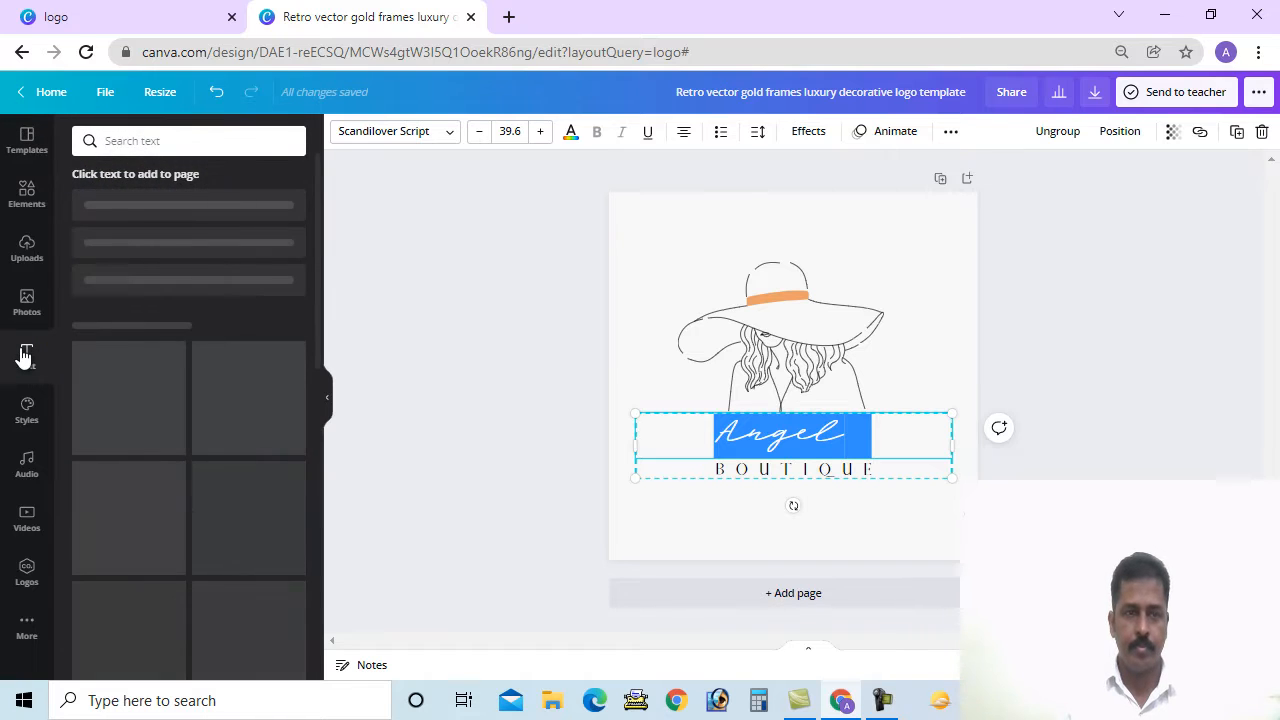
click(410, 142)
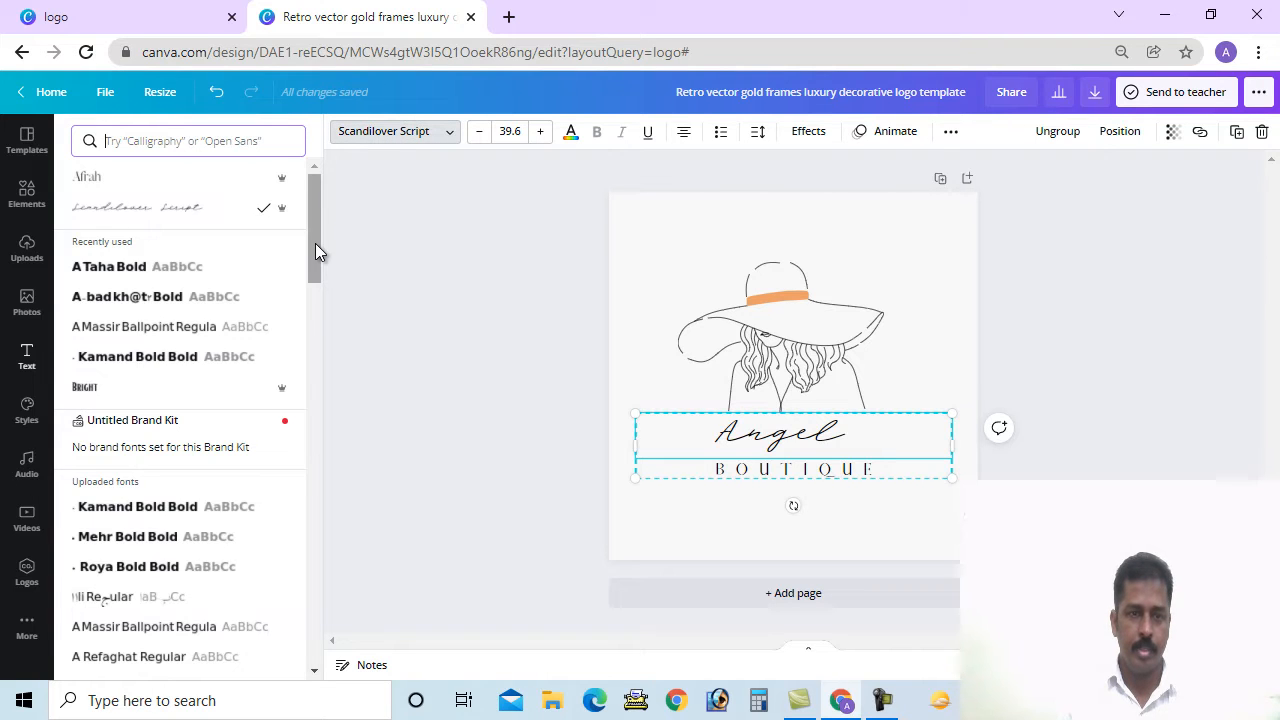
drag(315, 245, 310, 368)
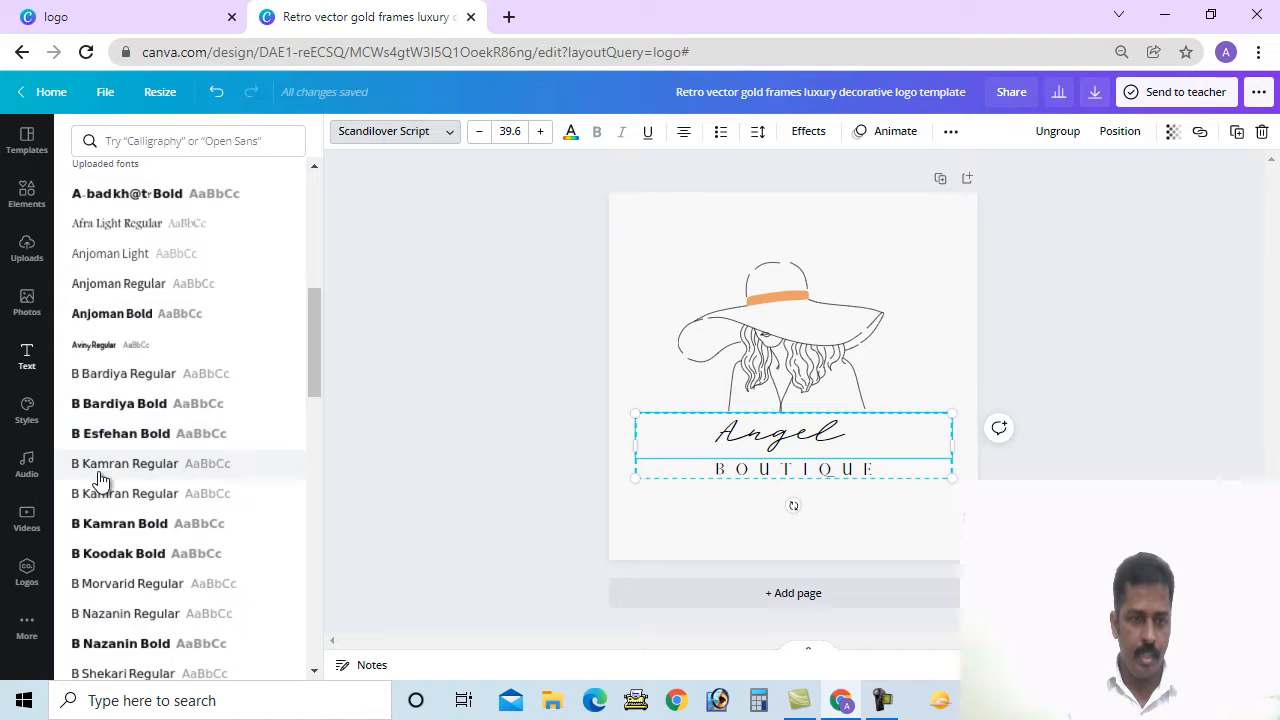
drag(311, 383, 320, 635)
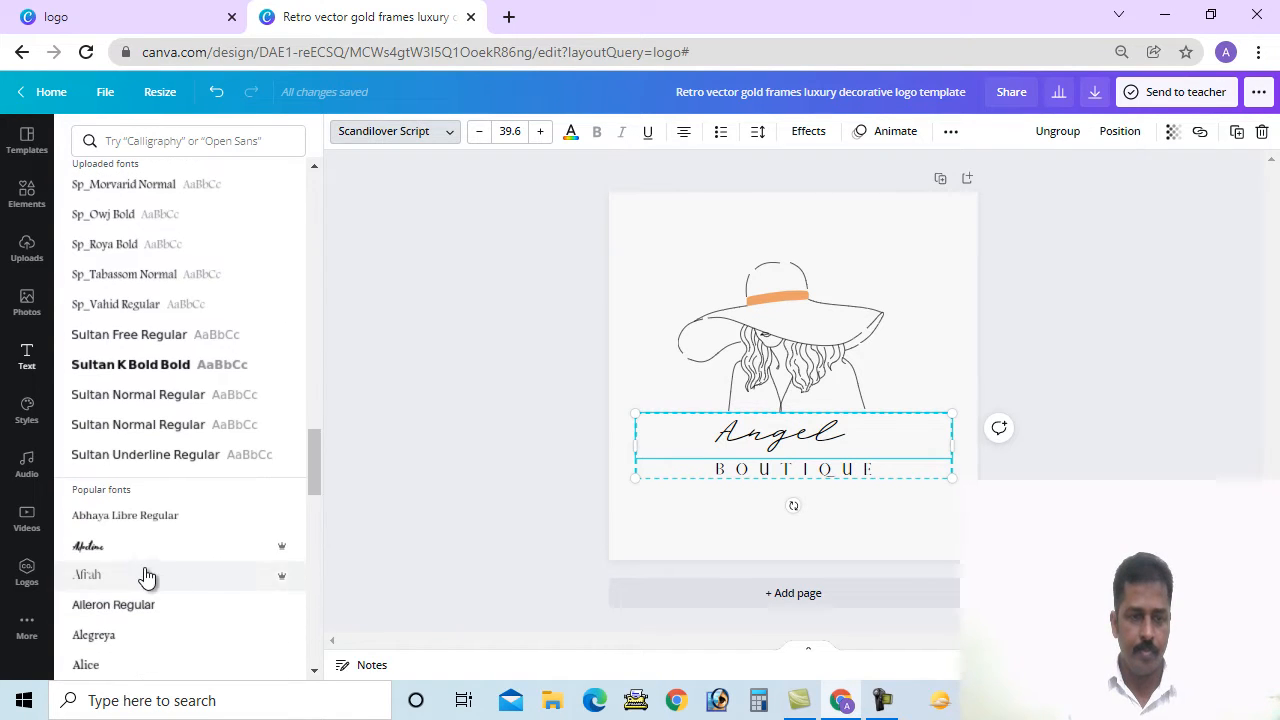
click(95, 543)
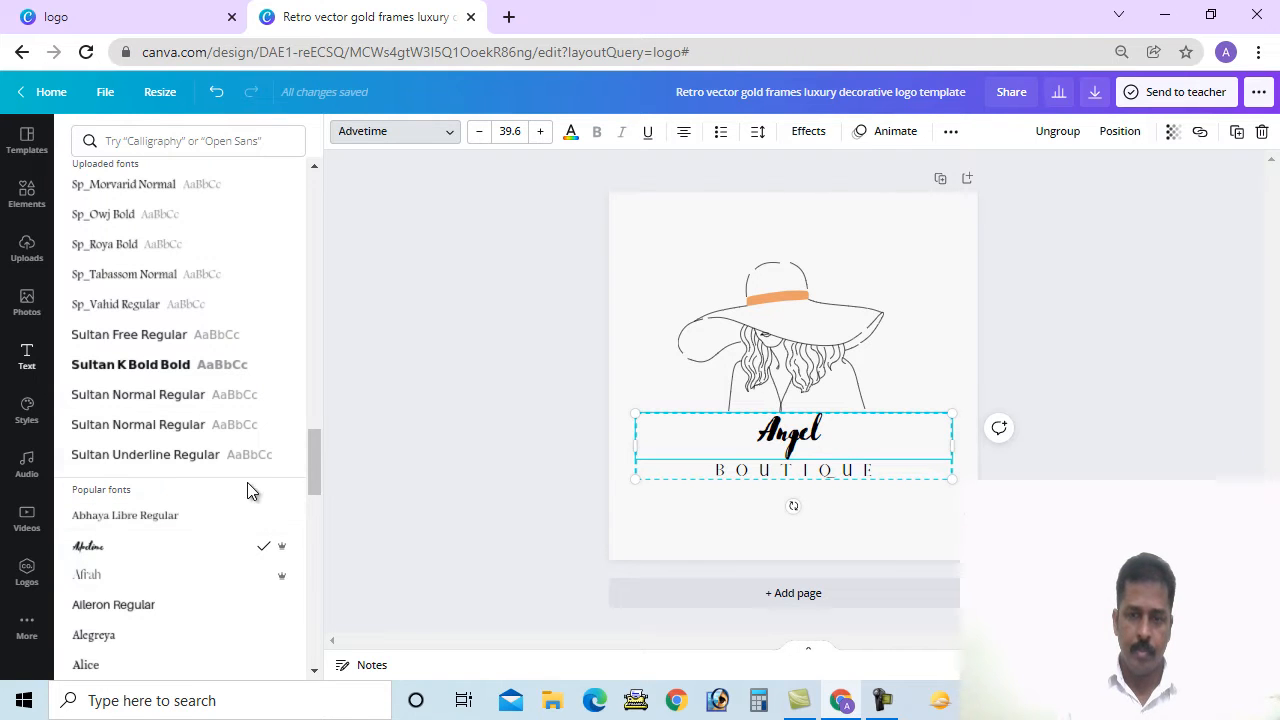
drag(313, 450, 294, 523)
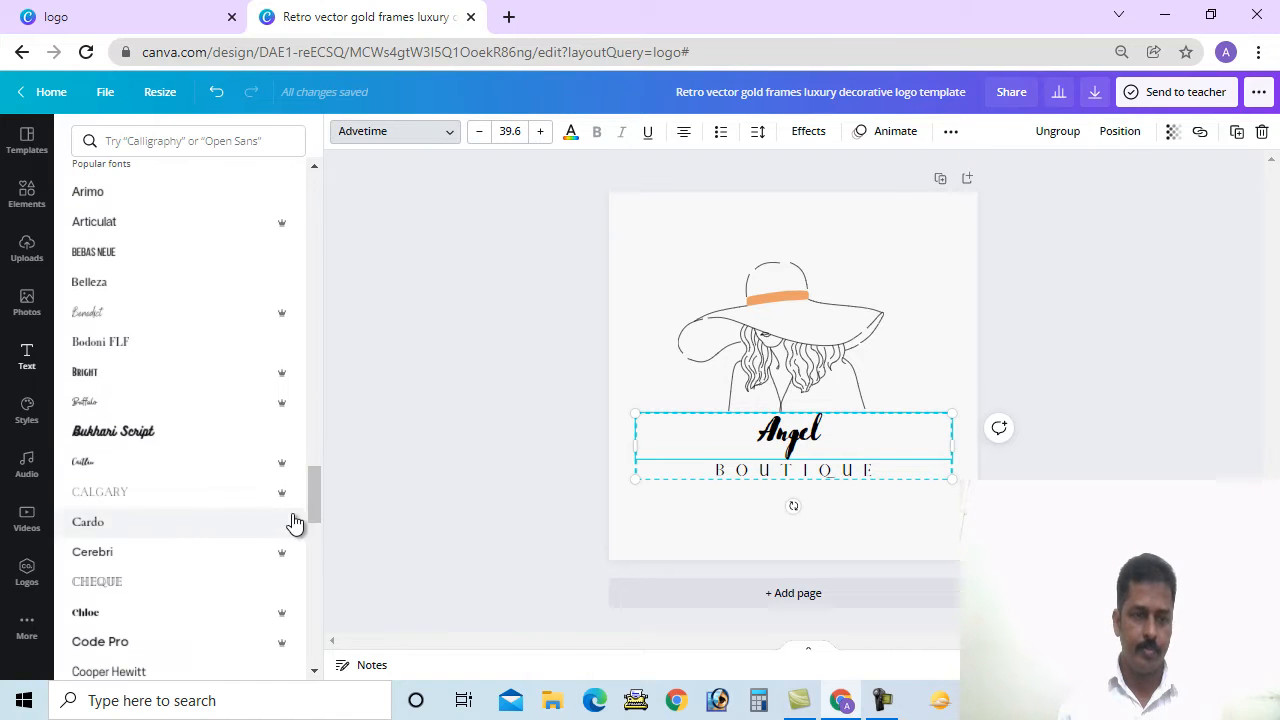
click(141, 435)
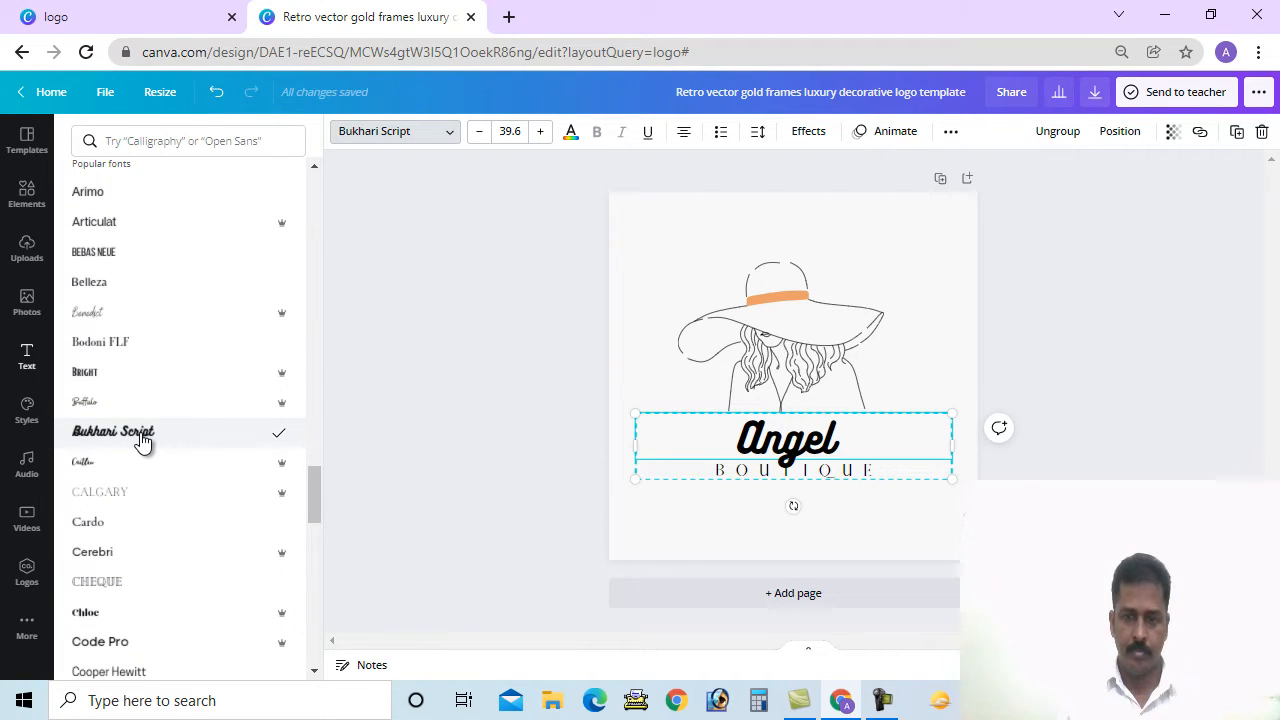
Try the Gagalin and Kare fonts on the "Angel" text and settle on Lovelo.
drag(316, 516, 307, 565)
click(86, 471)
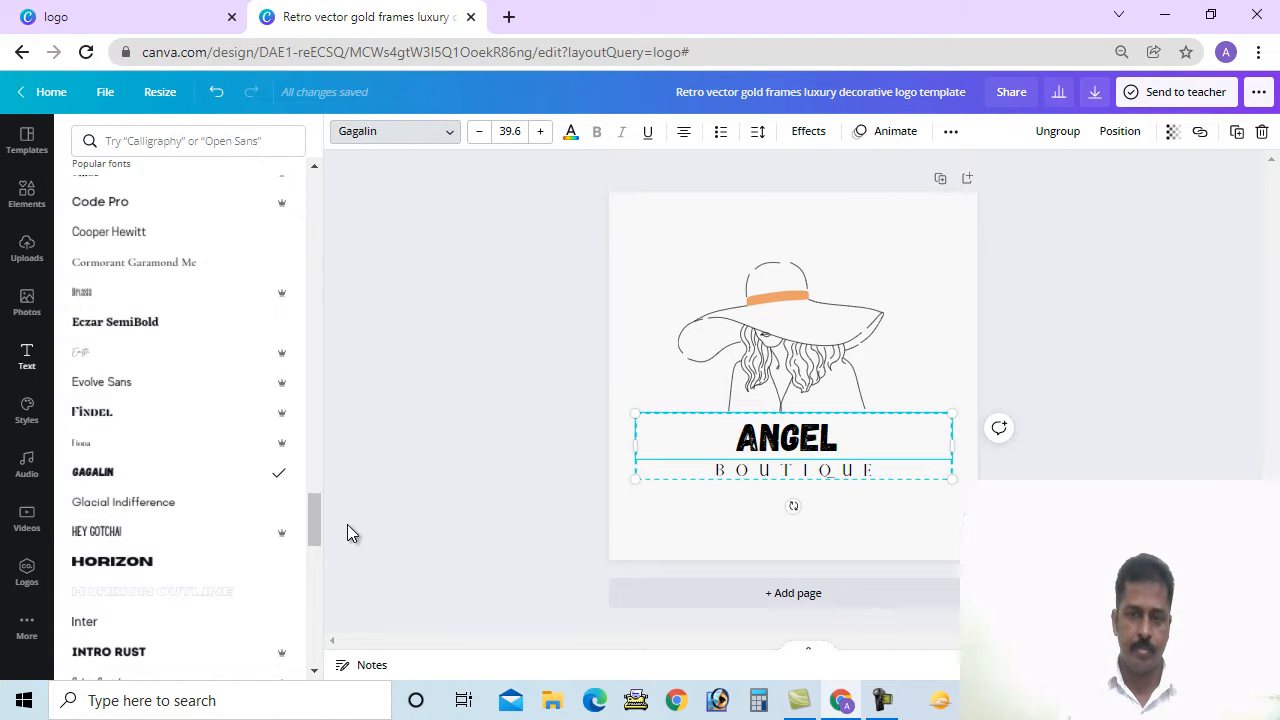
drag(316, 521, 310, 566)
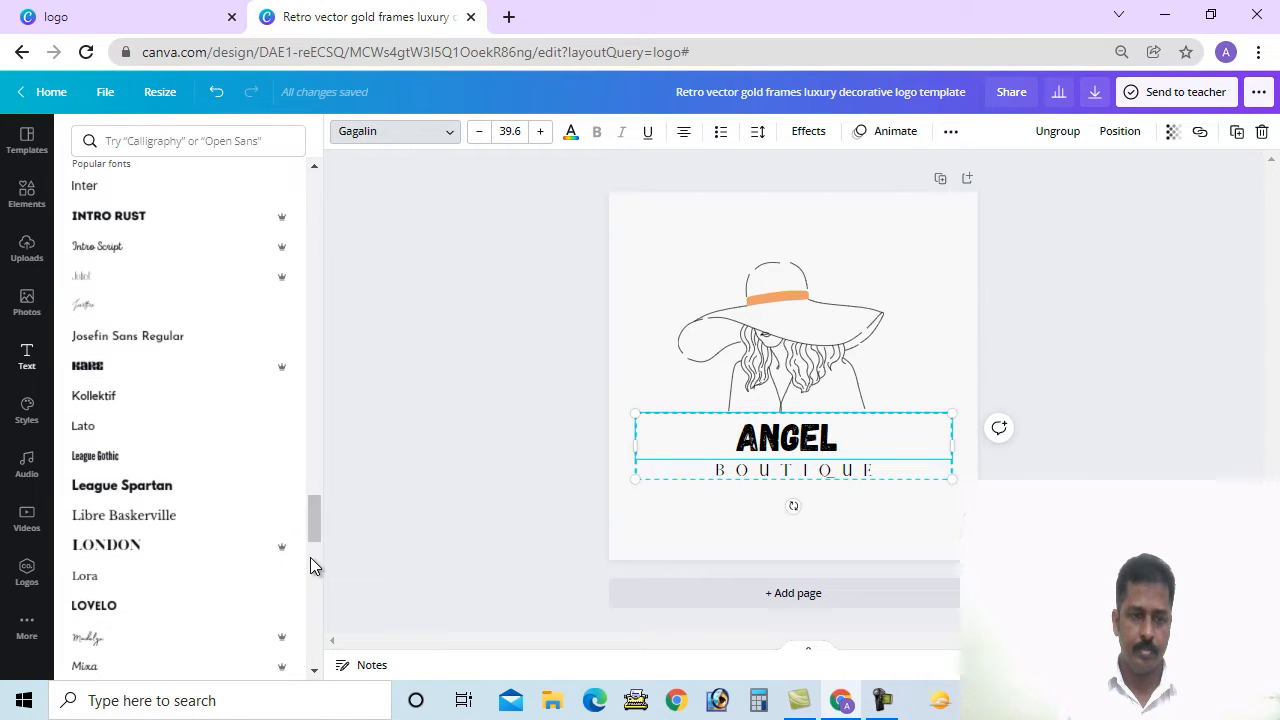
click(95, 372)
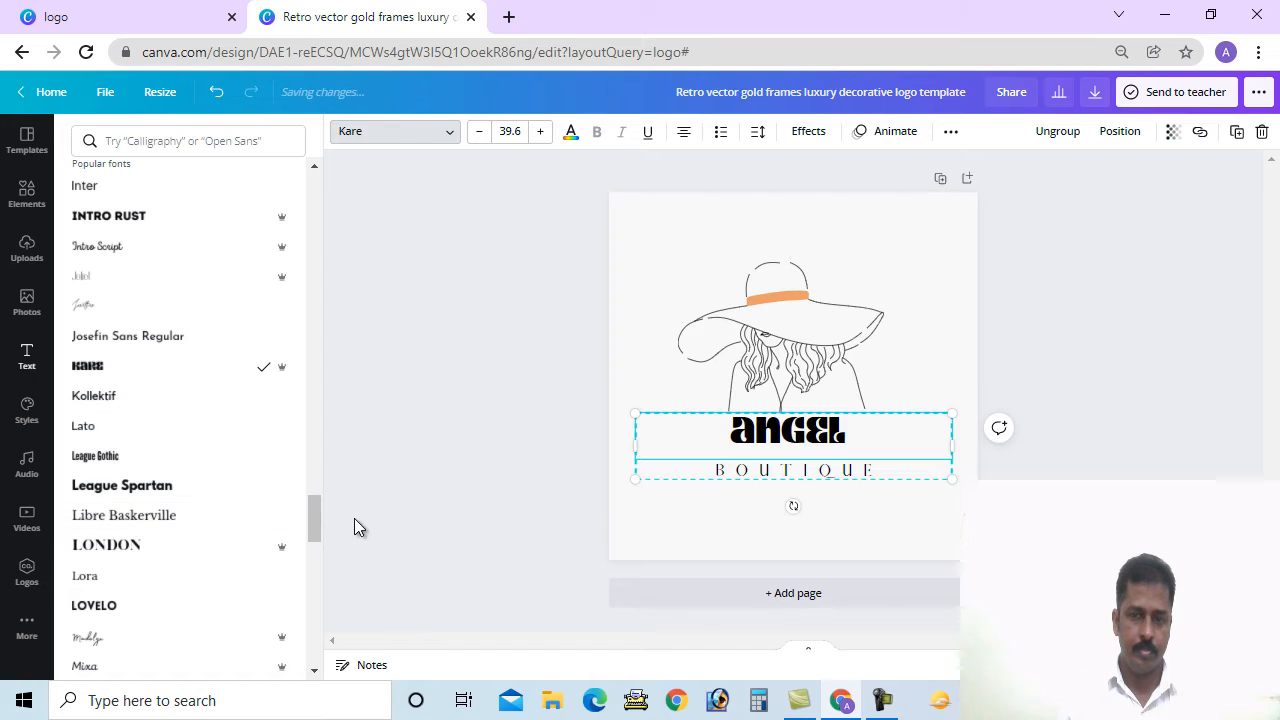
drag(315, 515, 314, 546)
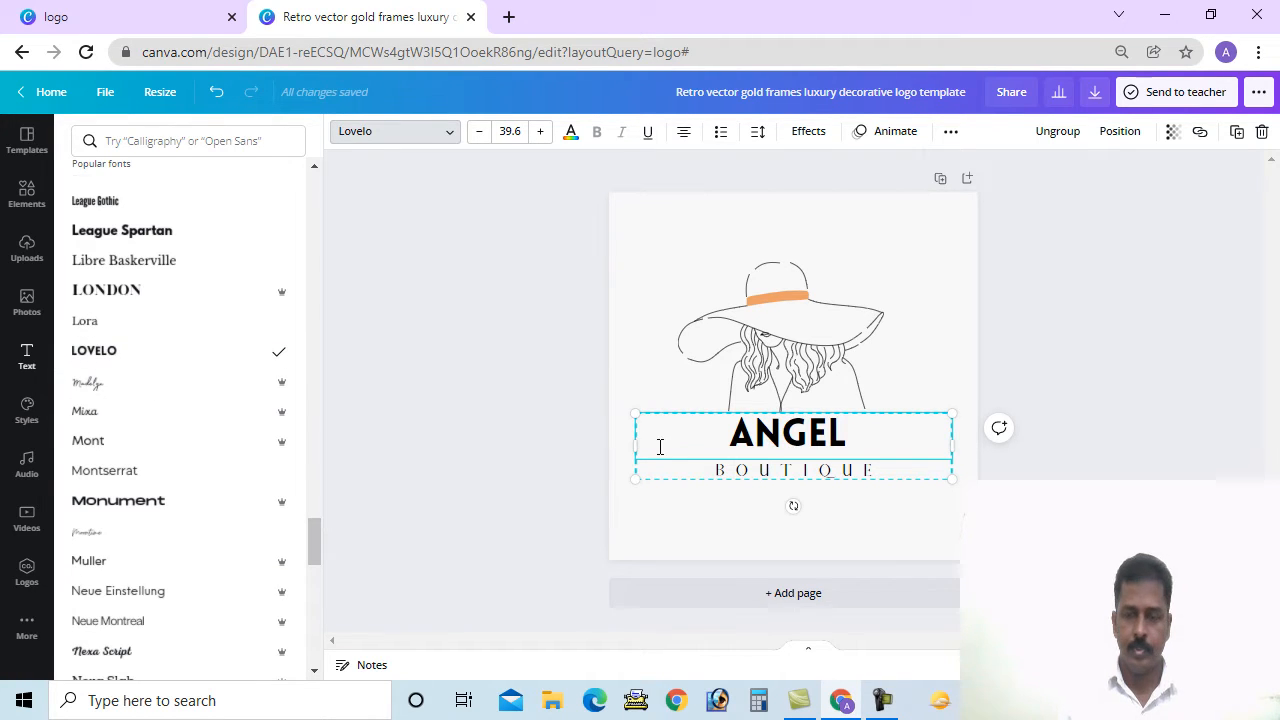
Enlarge the "ANGEL" text to a font size of 55.
drag(727, 436, 845, 432)
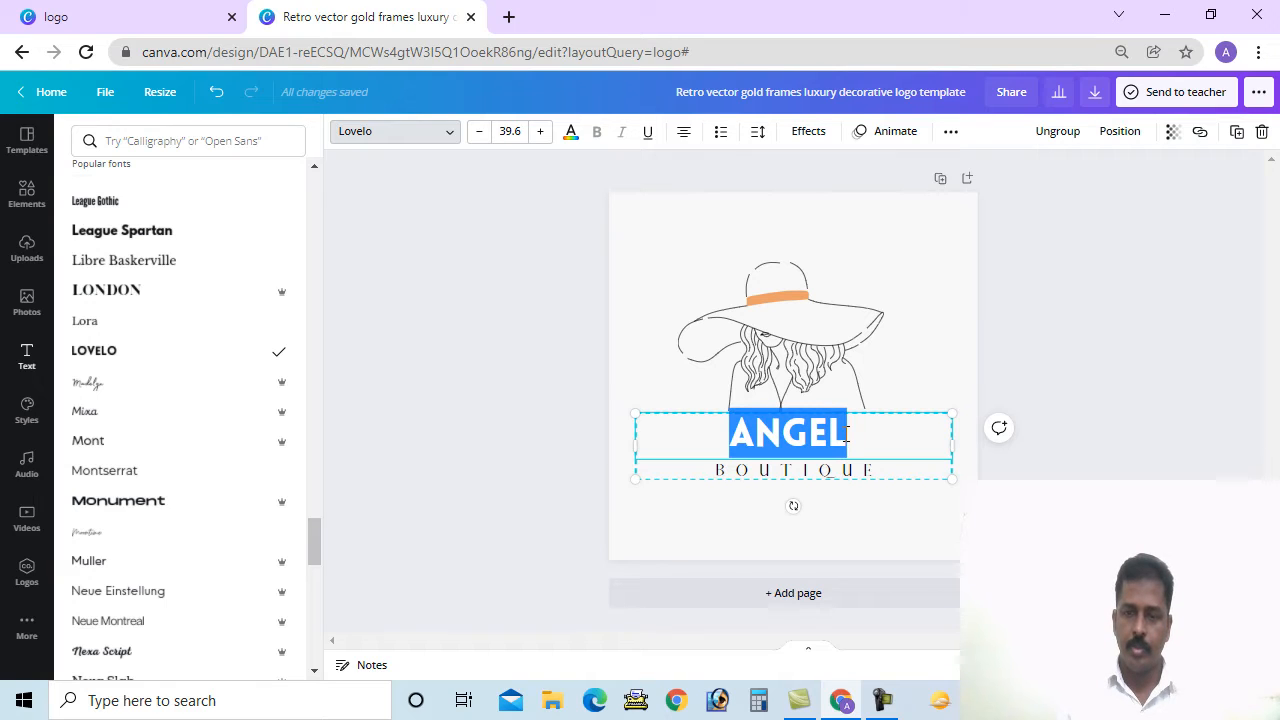
click(540, 131)
click(540, 131)
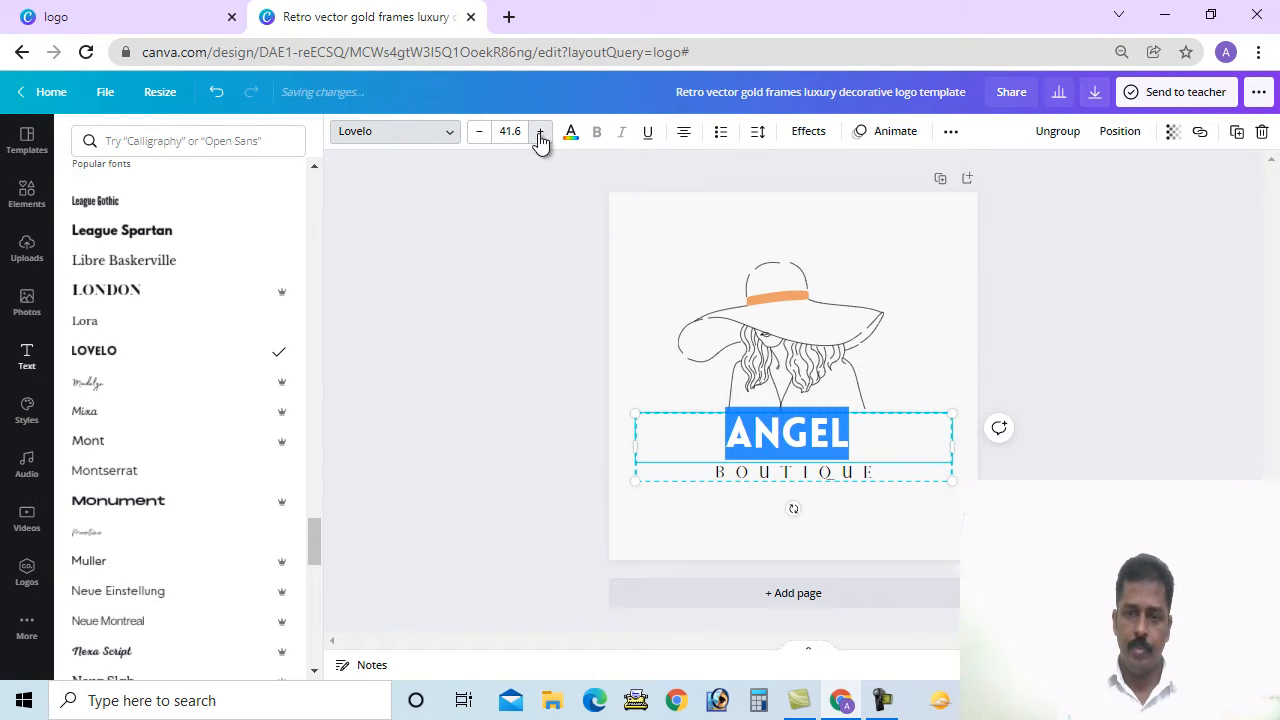
click(540, 131)
click(540, 131)
click(540, 131)
click(540, 131)
click(540, 131)
click(540, 131)
click(540, 131)
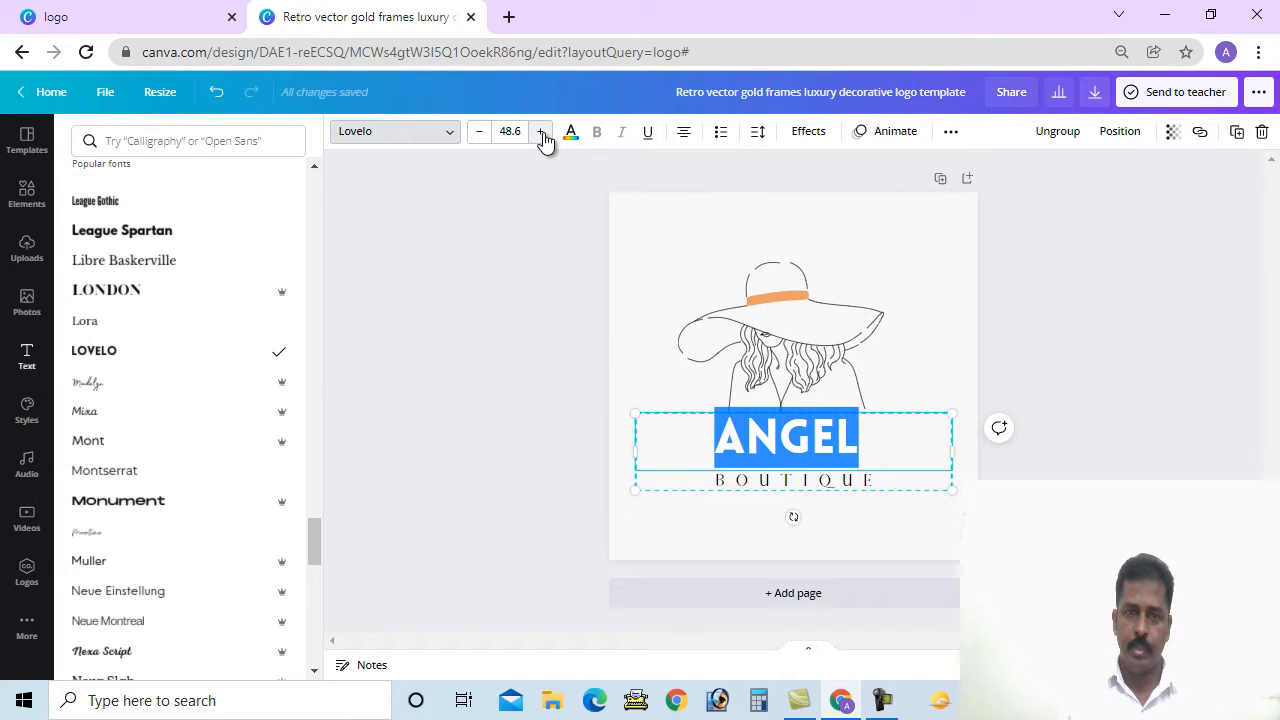
click(541, 131)
click(541, 131)
click(541, 131)
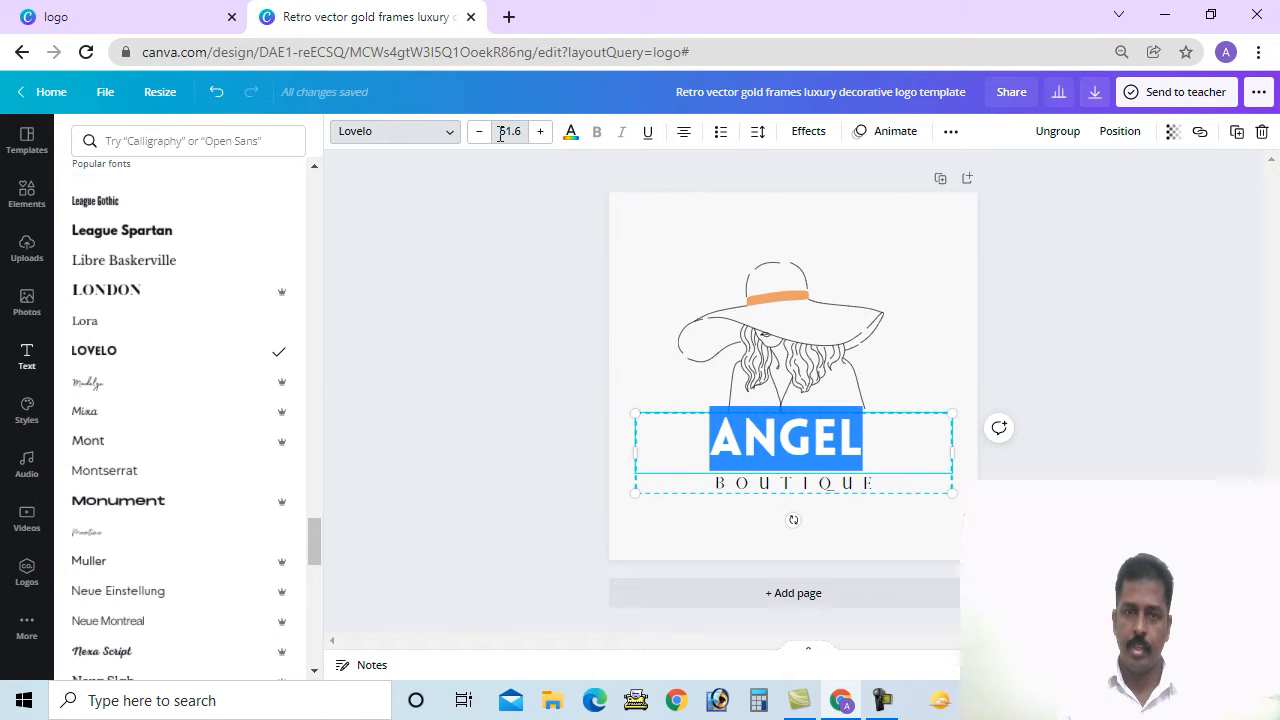
click(502, 132)
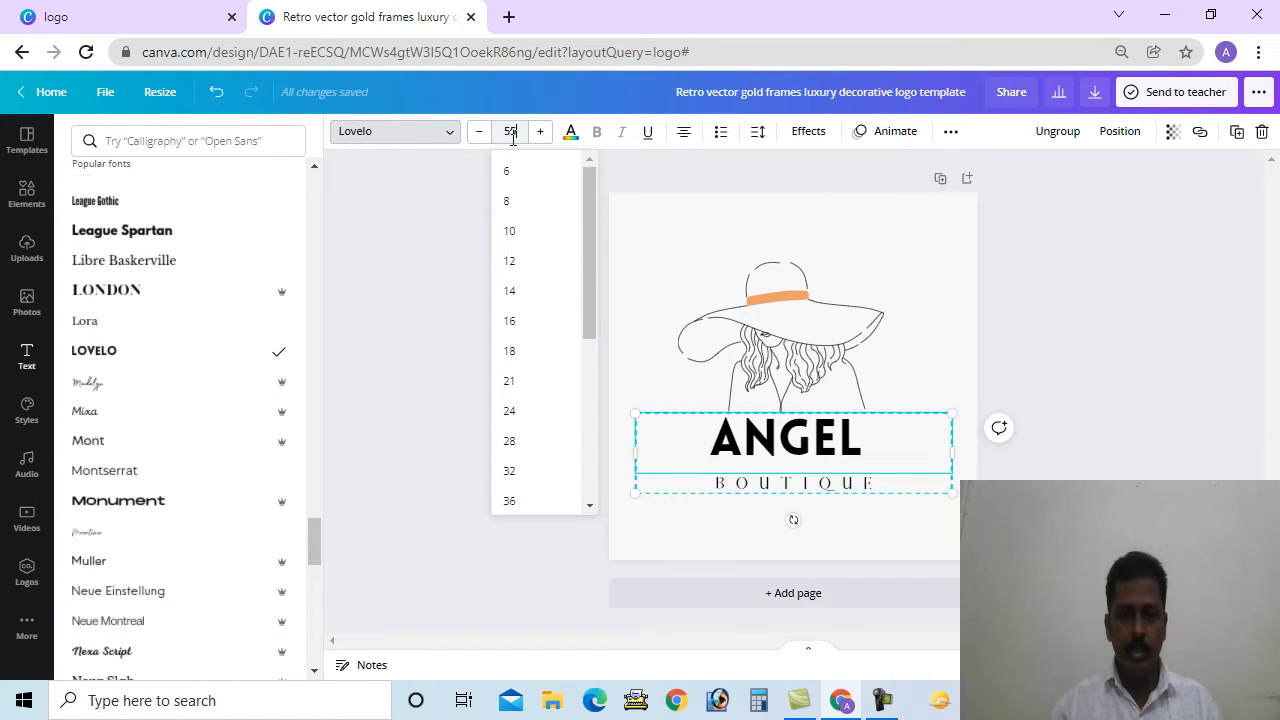
key(Return)
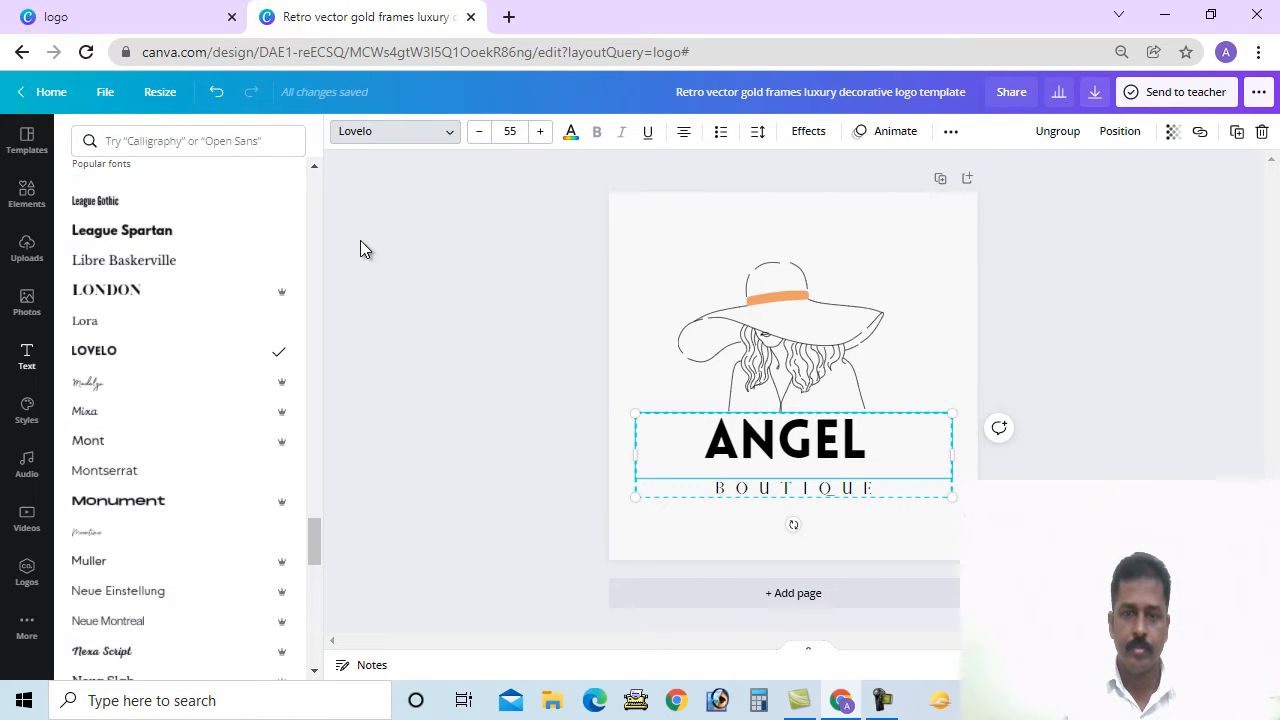
Change the font of the "BOUTIQUE" text to London.
click(850, 440)
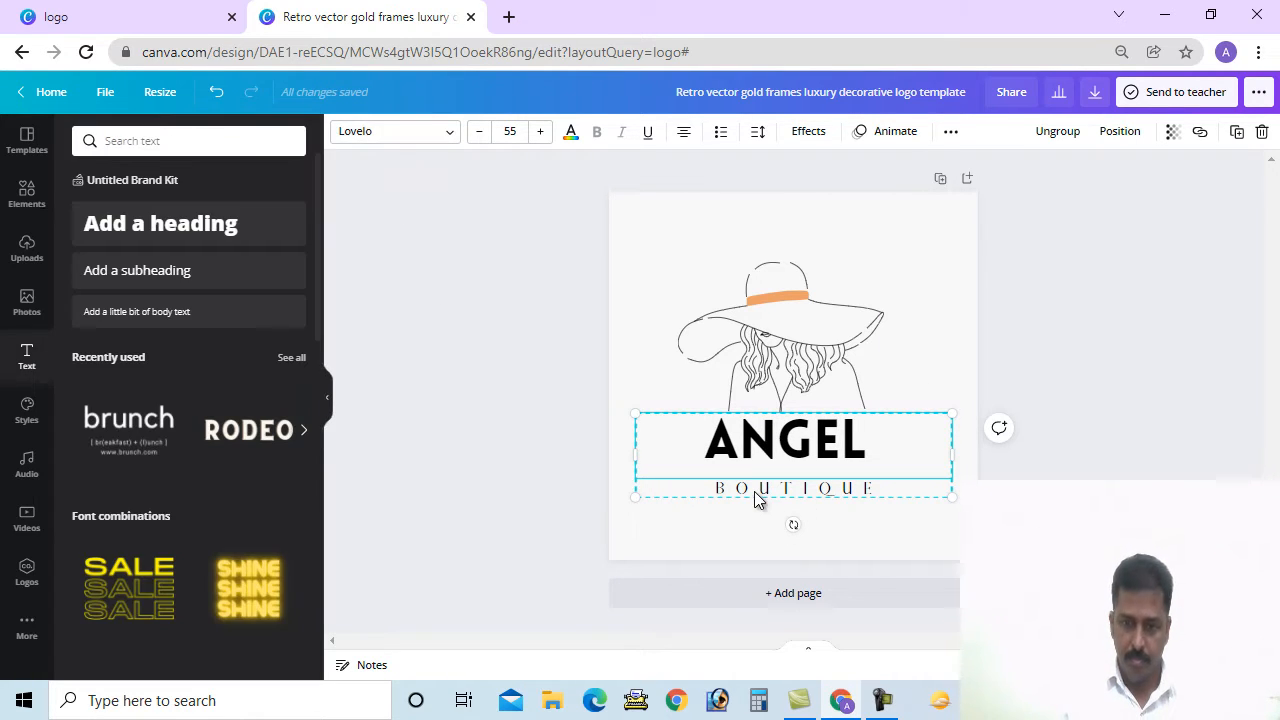
double_click(749, 490)
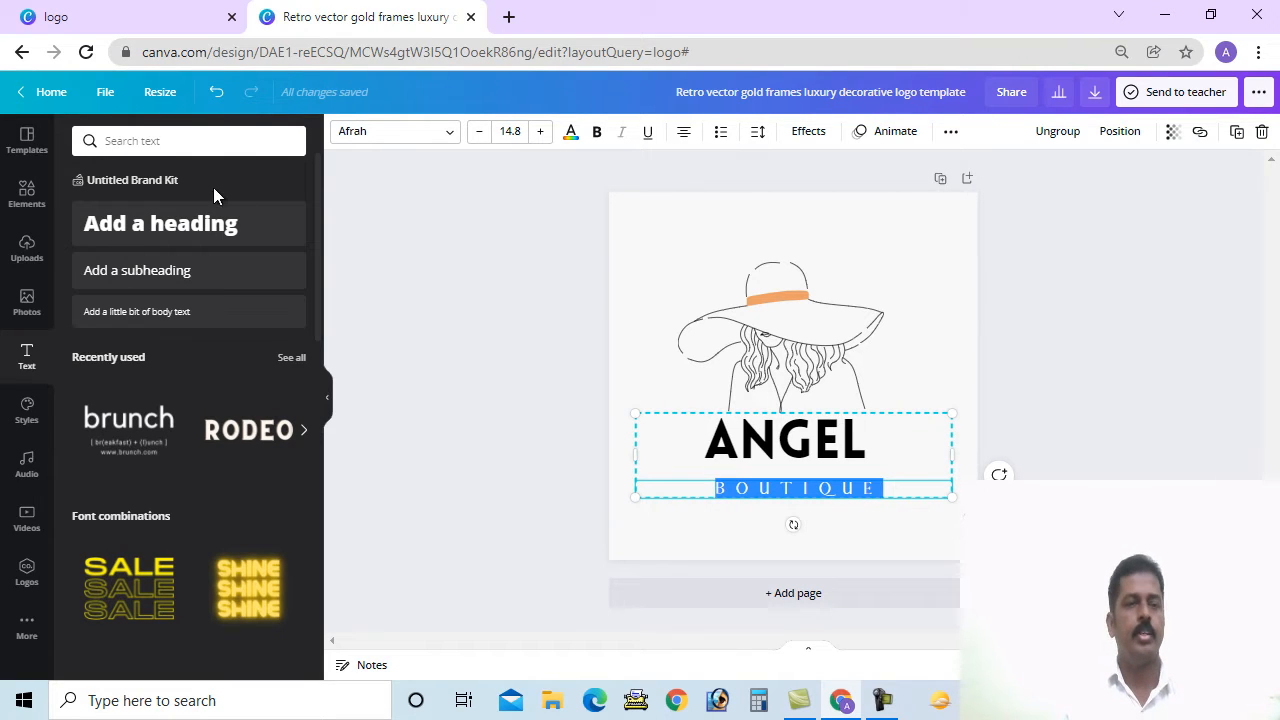
click(368, 133)
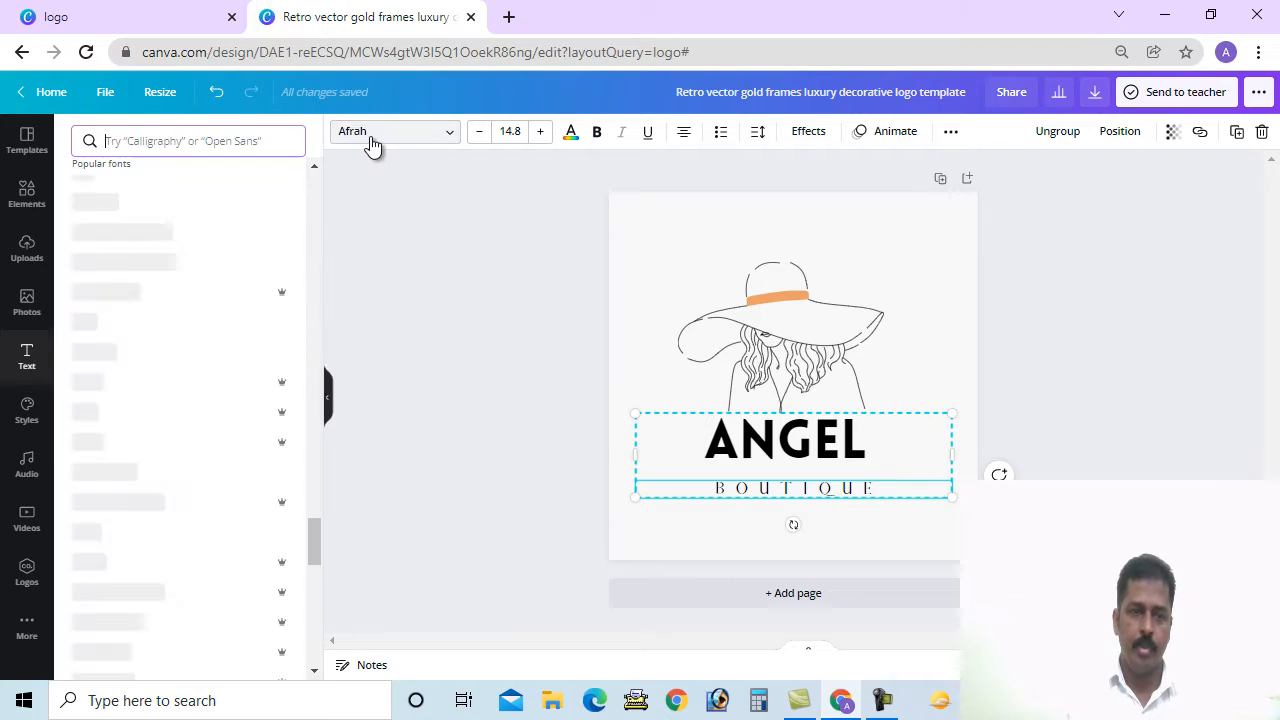
click(117, 296)
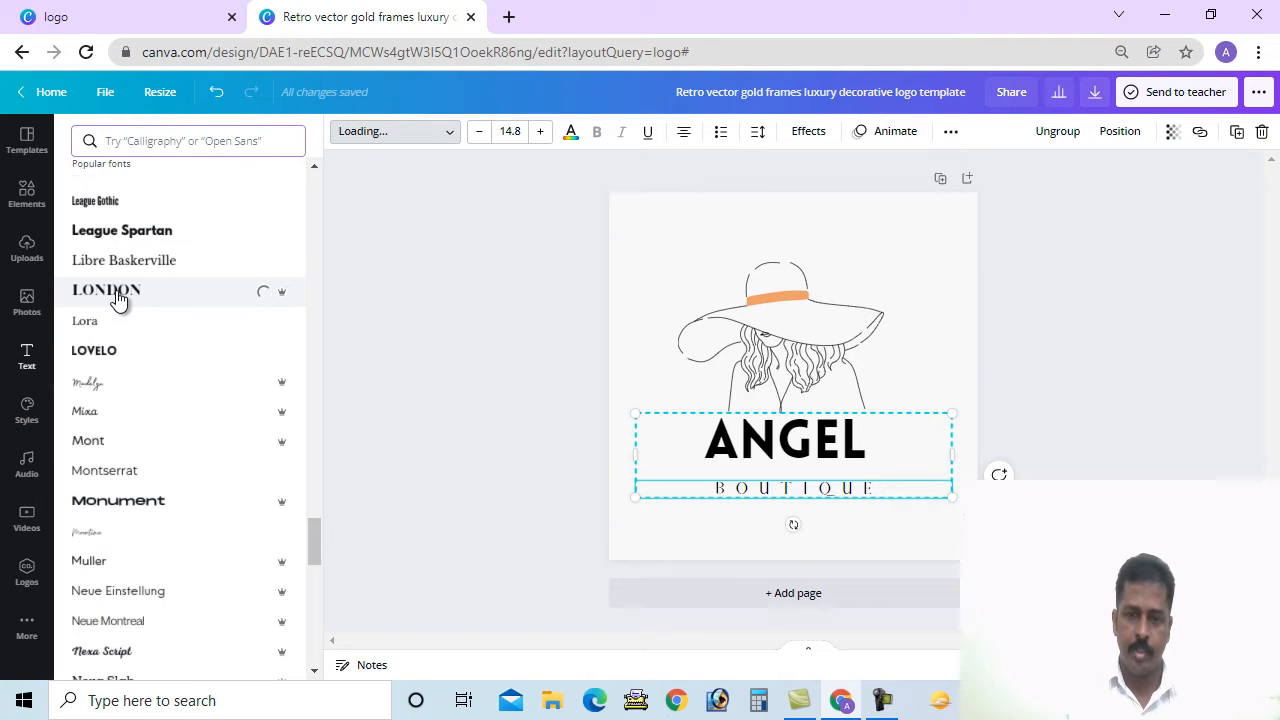
Cycle the alignment of the "ANGEL" text through right-aligned and back to centred.
click(714, 455)
double_click(714, 443)
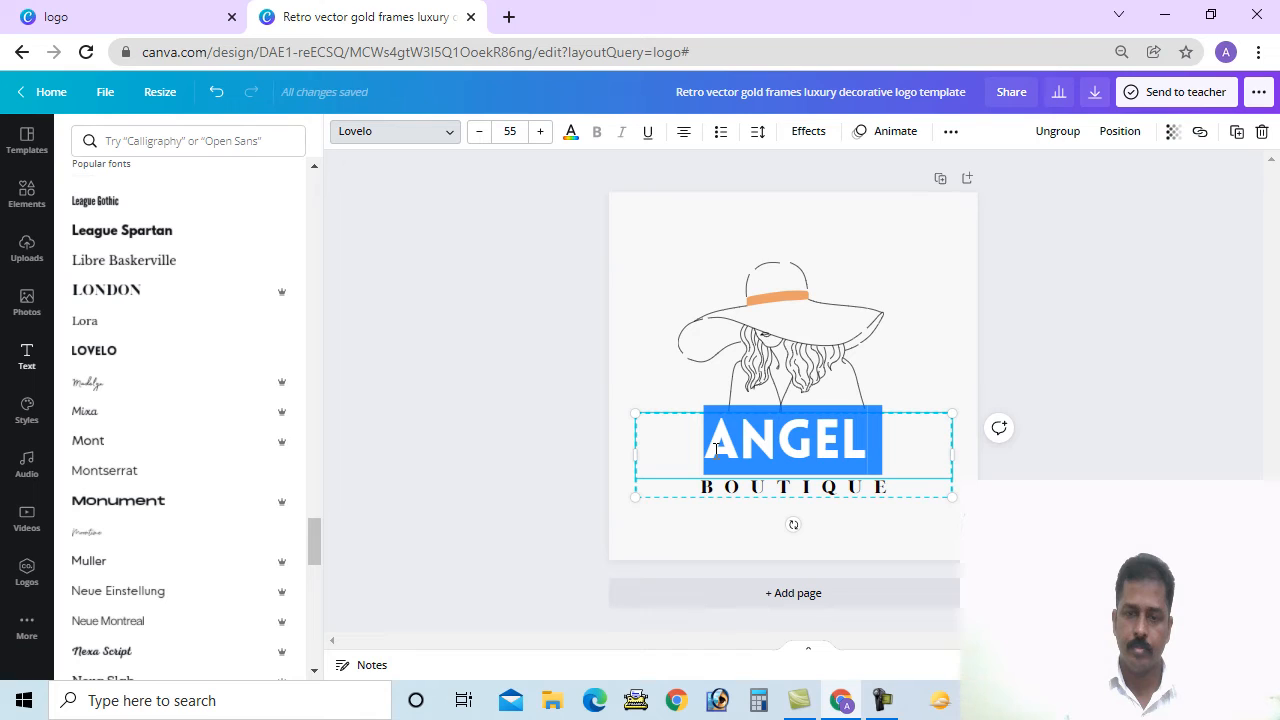
click(684, 135)
click(684, 137)
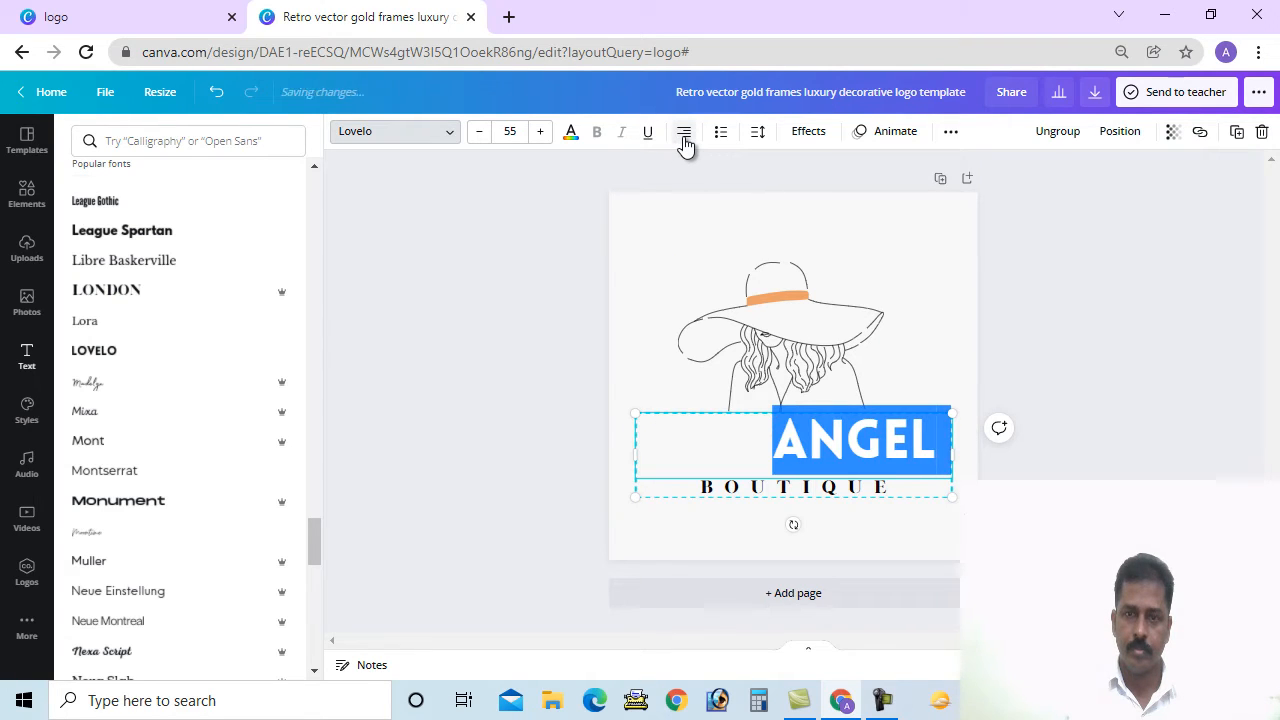
click(684, 143)
Delete the trailing space after "ANGEL" so the word centres over "BOUTIQUE", and deselect the text.
click(841, 457)
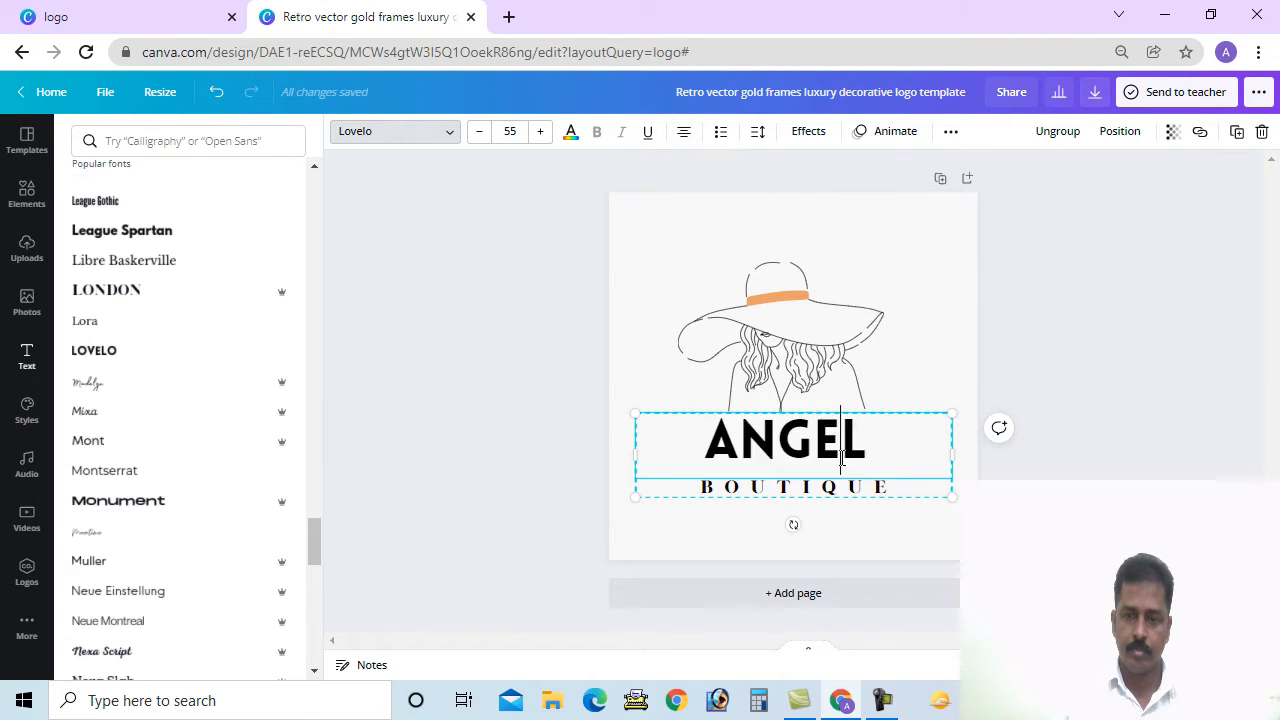
drag(870, 450, 887, 451)
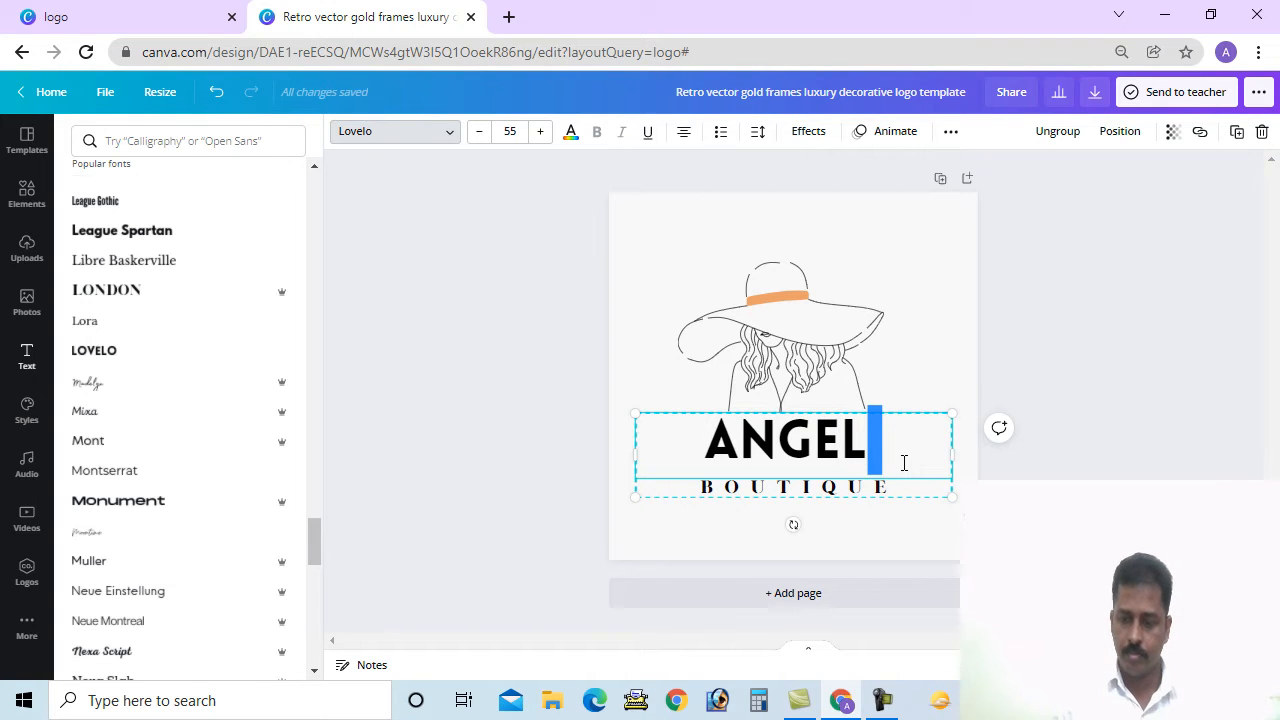
key(BackSpace)
key(Escape)
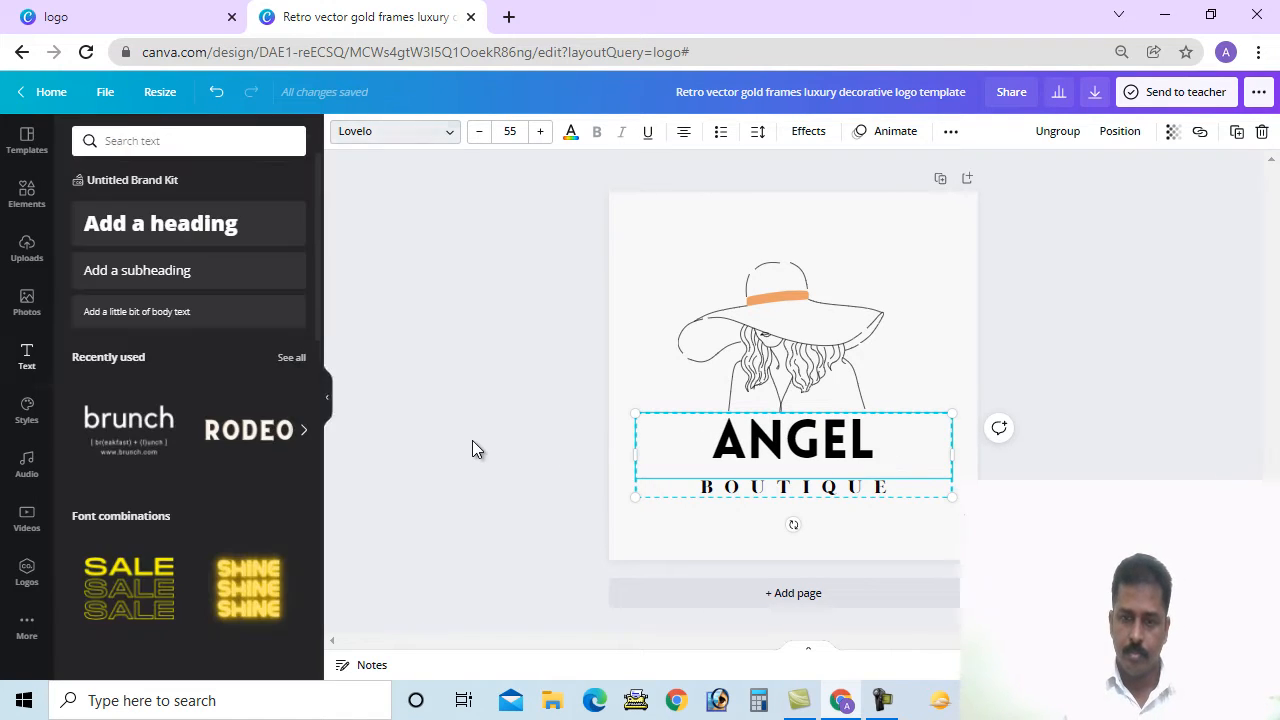
click(627, 338)
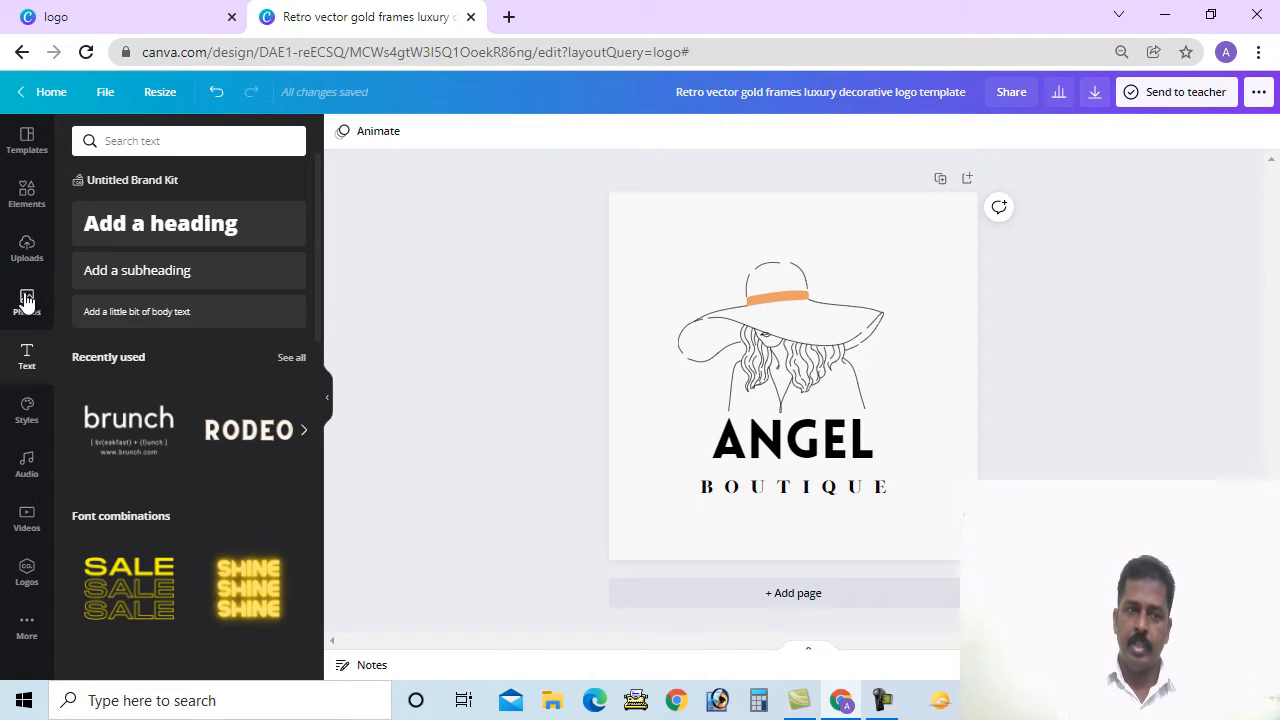
Browse the Pictures and Logos folders on the D: drive for an image to upload, and cancel the file selection.
click(27, 250)
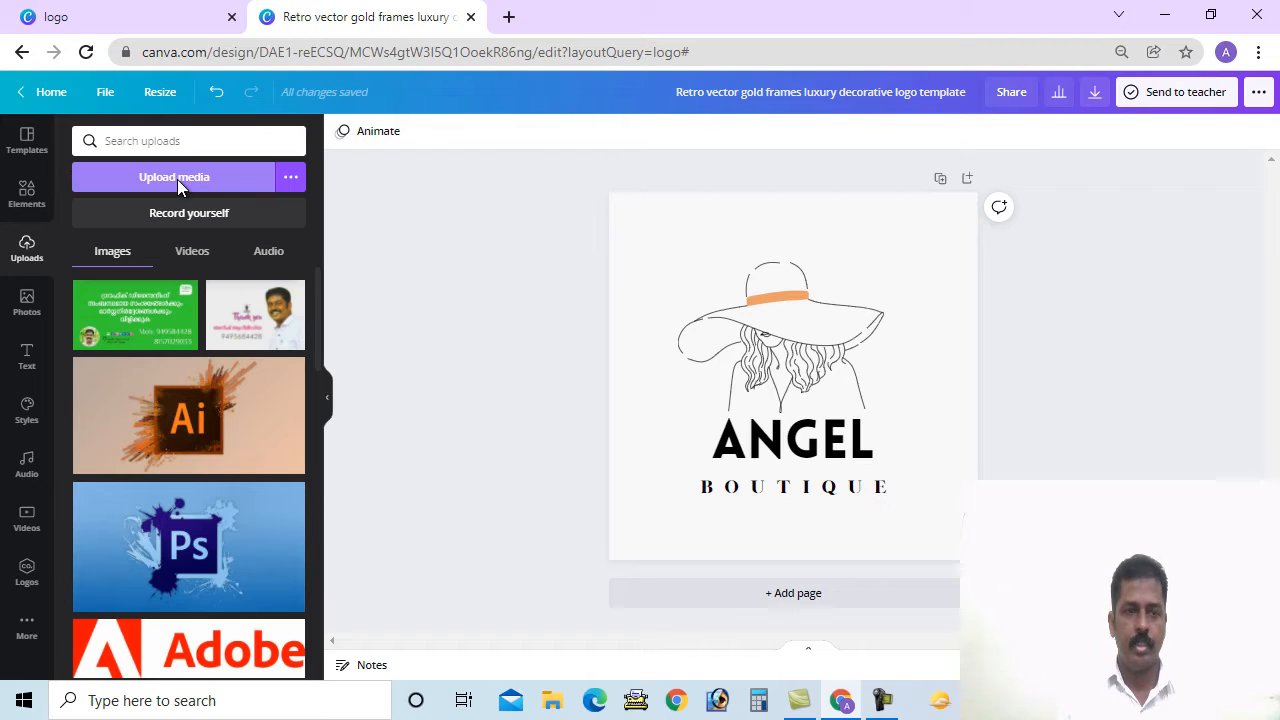
click(177, 179)
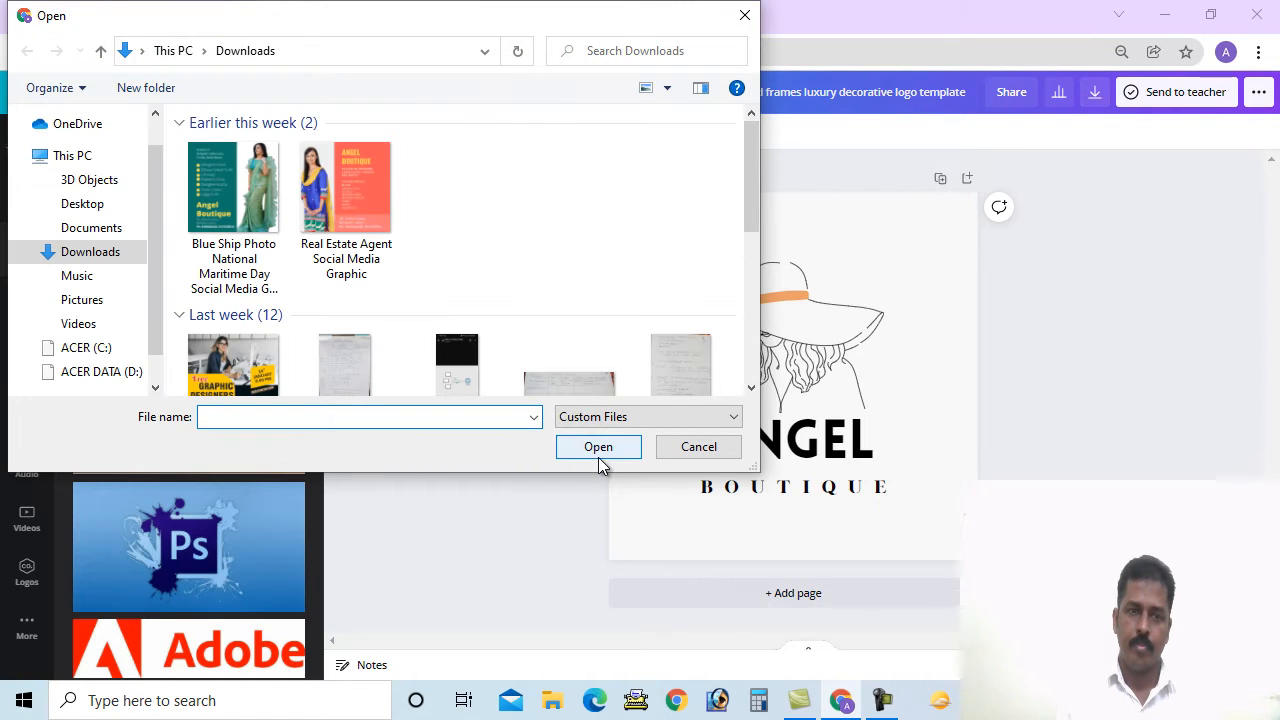
scroll(405, 284, down, 3)
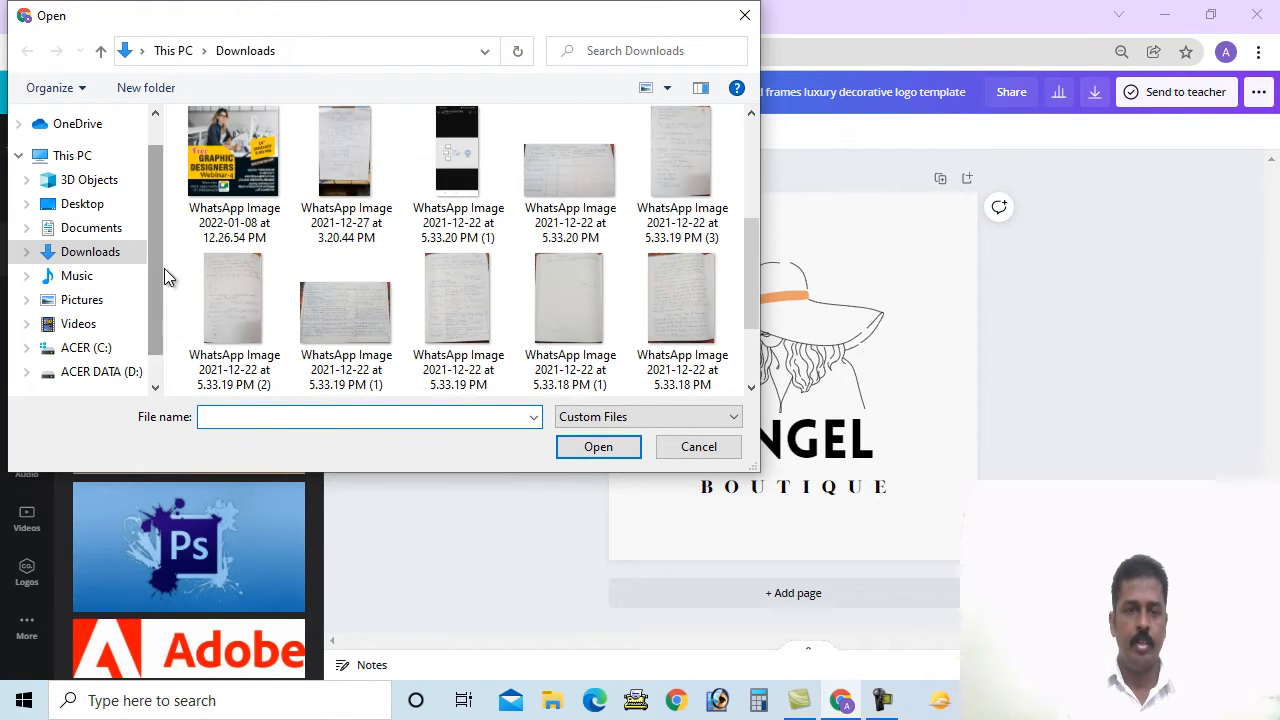
click(101, 371)
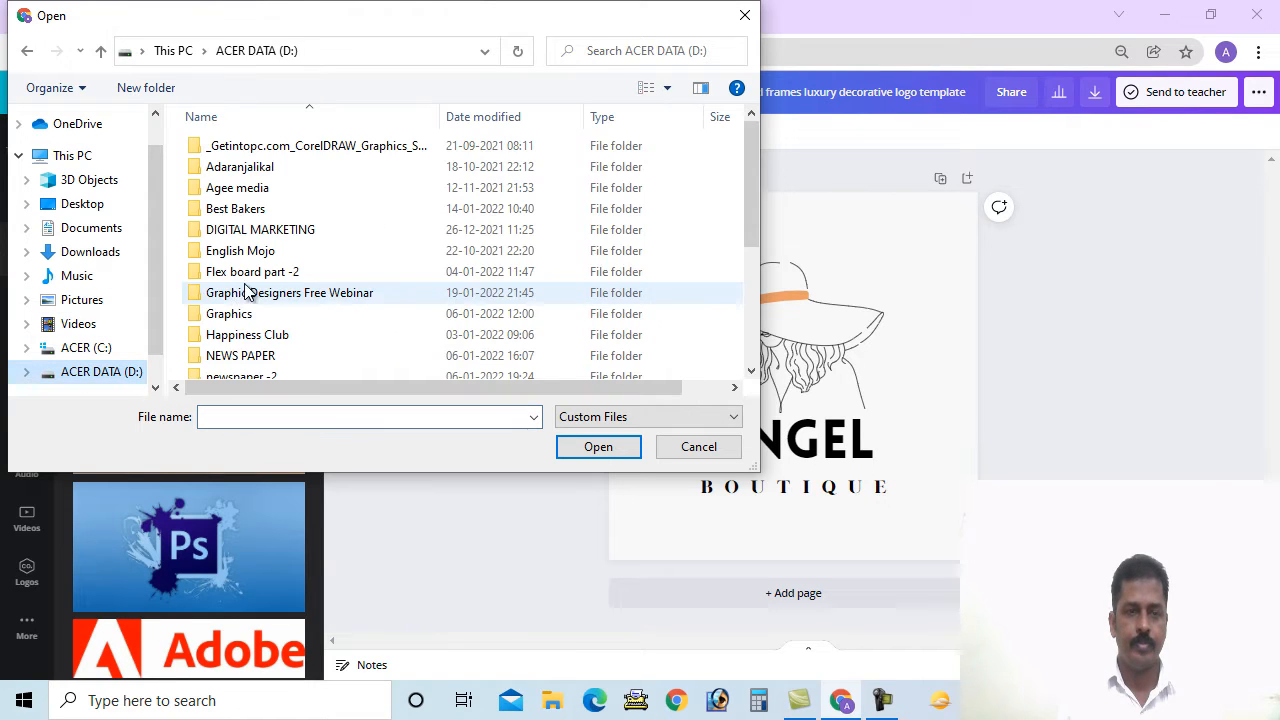
scroll(258, 280, down, 1)
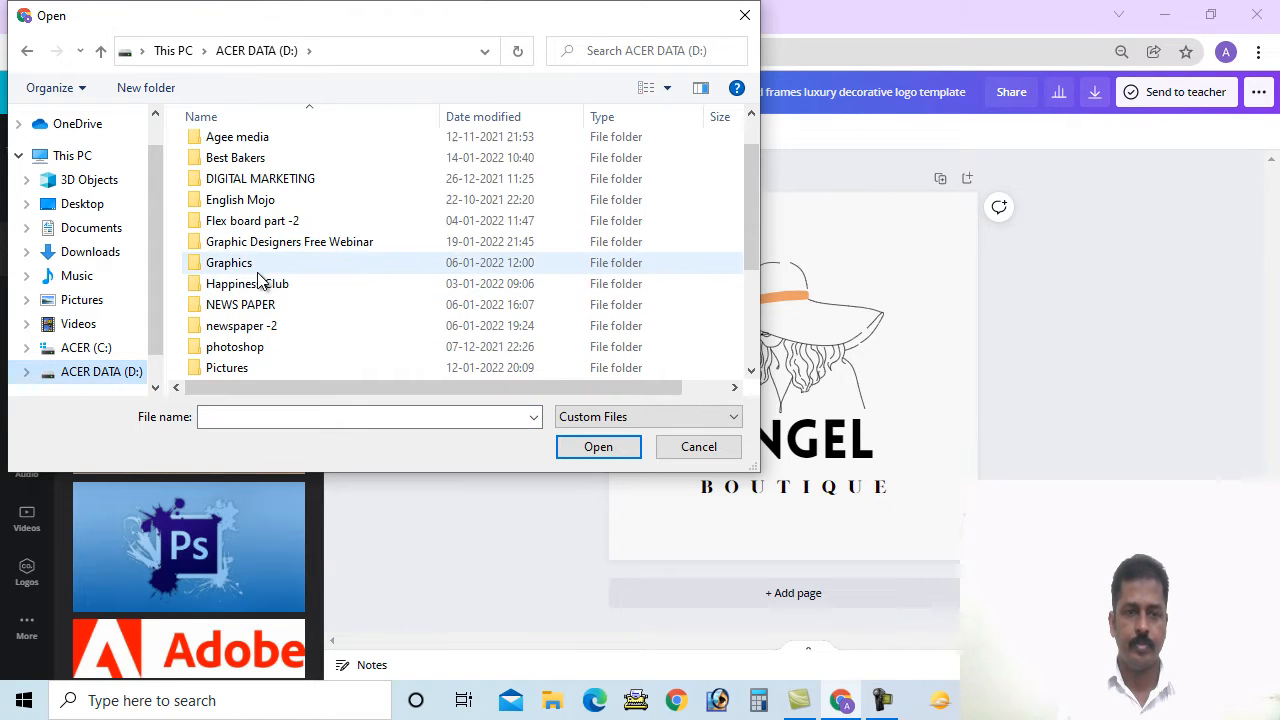
double_click(229, 368)
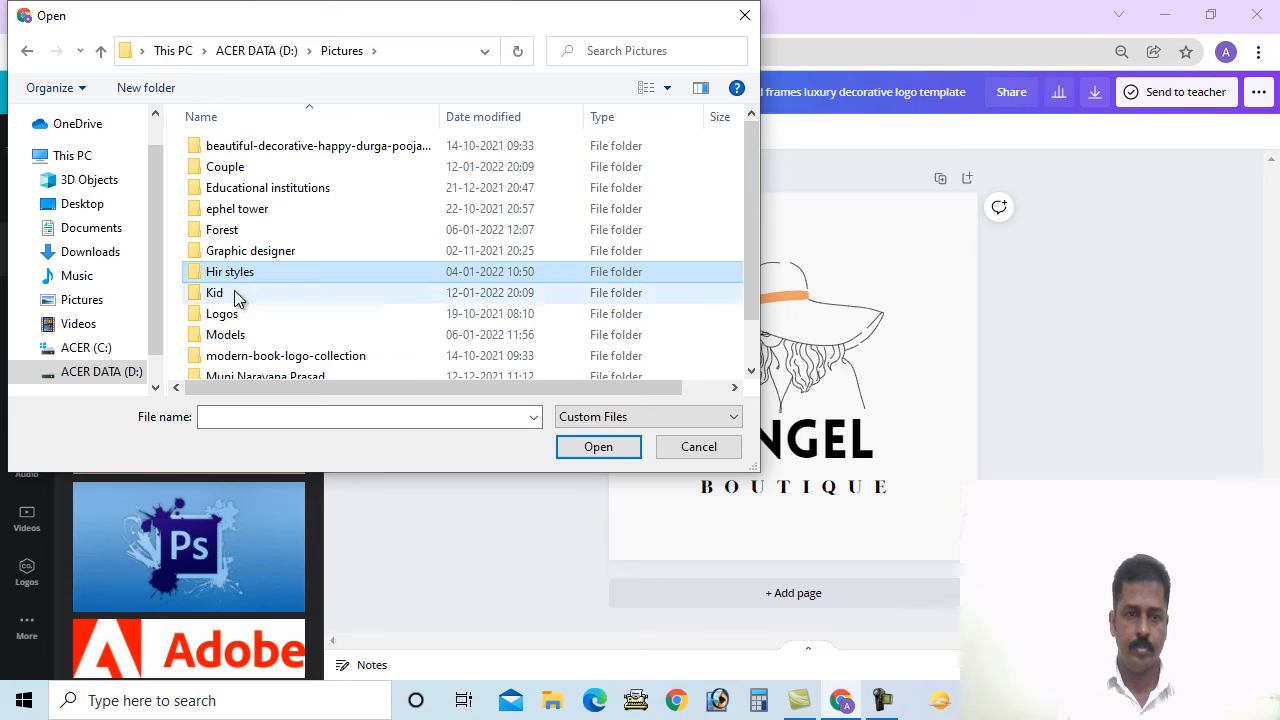
double_click(224, 314)
double_click(261, 150)
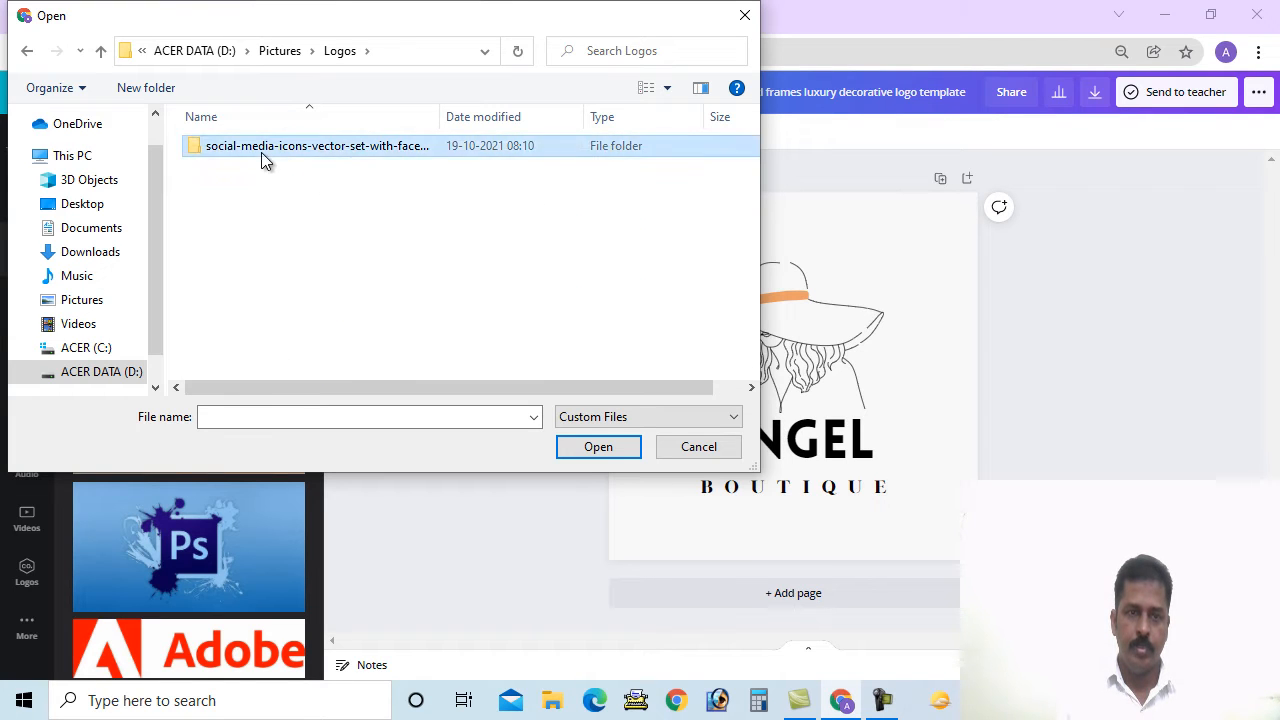
click(704, 452)
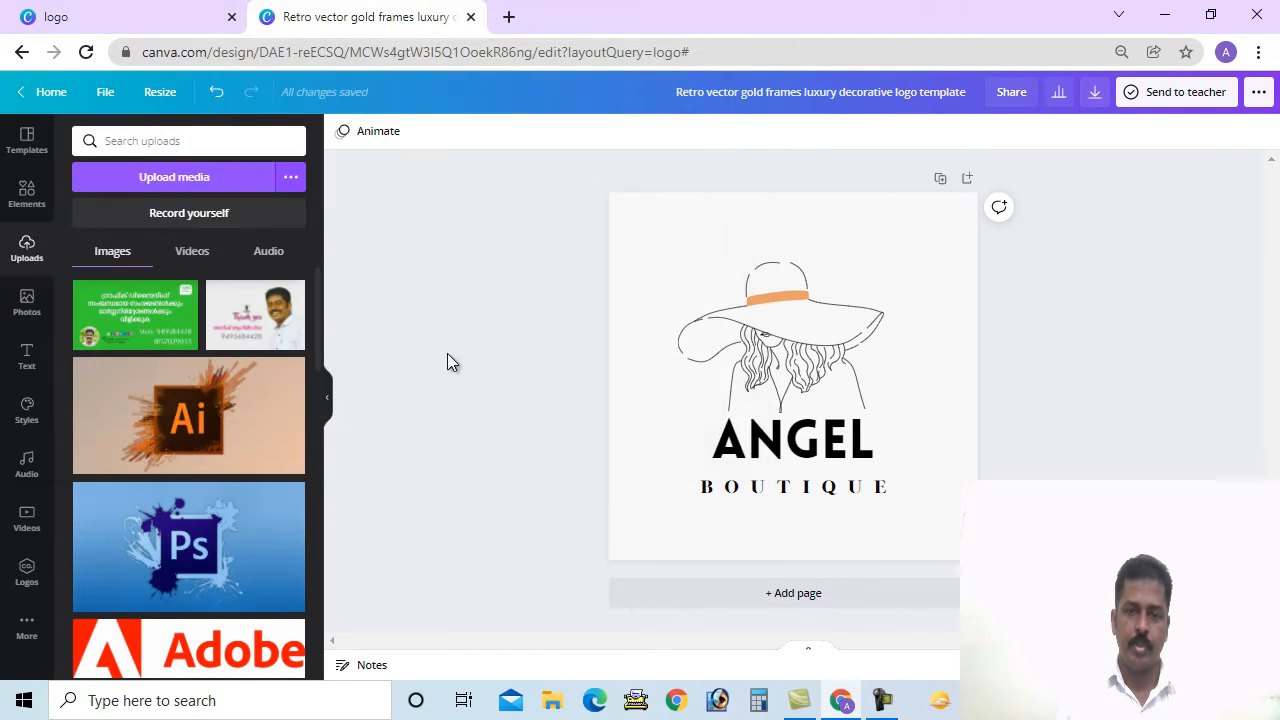
Add the pink heart-shaped sunglasses graphic, place it over the woman's hat and flip it horizontally.
click(27, 200)
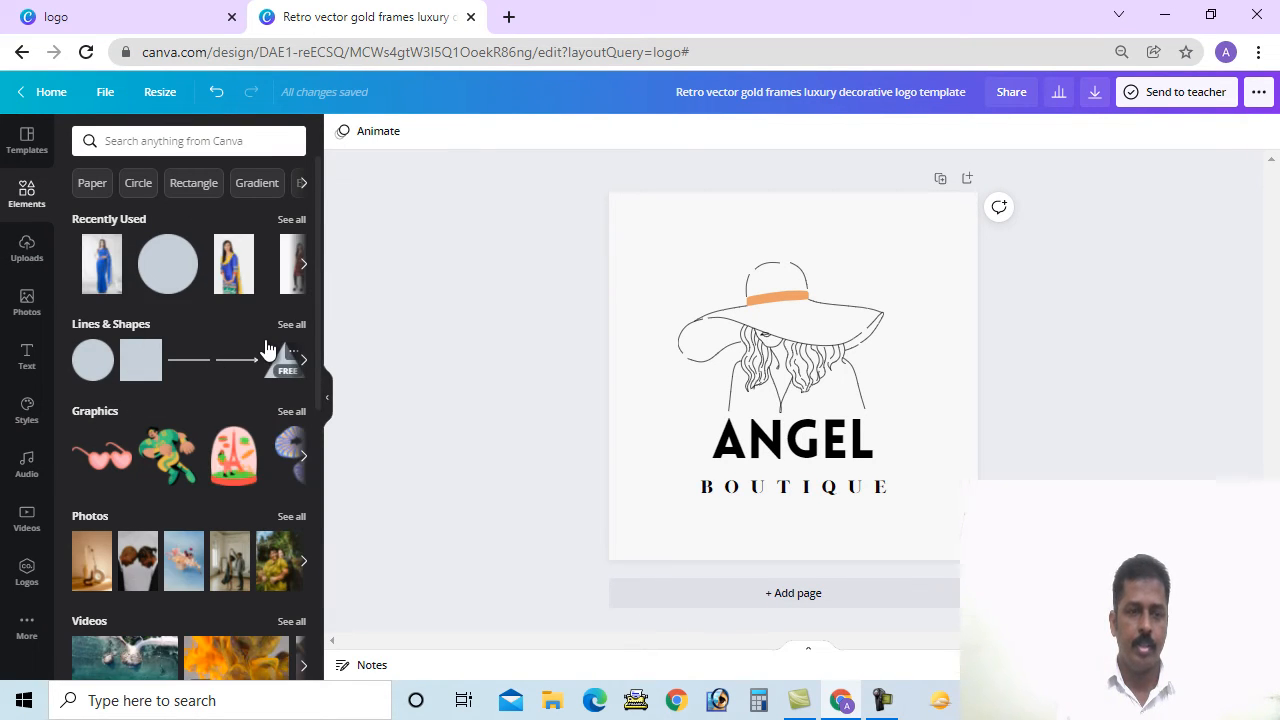
click(96, 463)
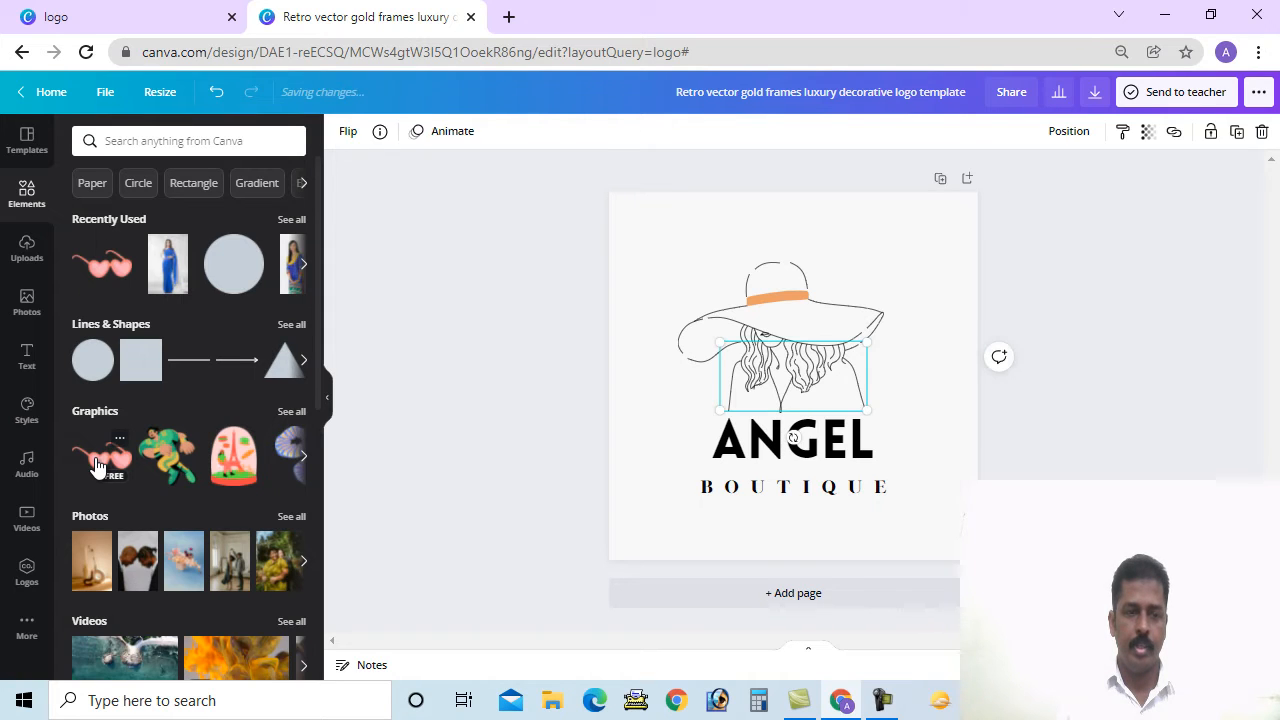
drag(836, 394, 812, 311)
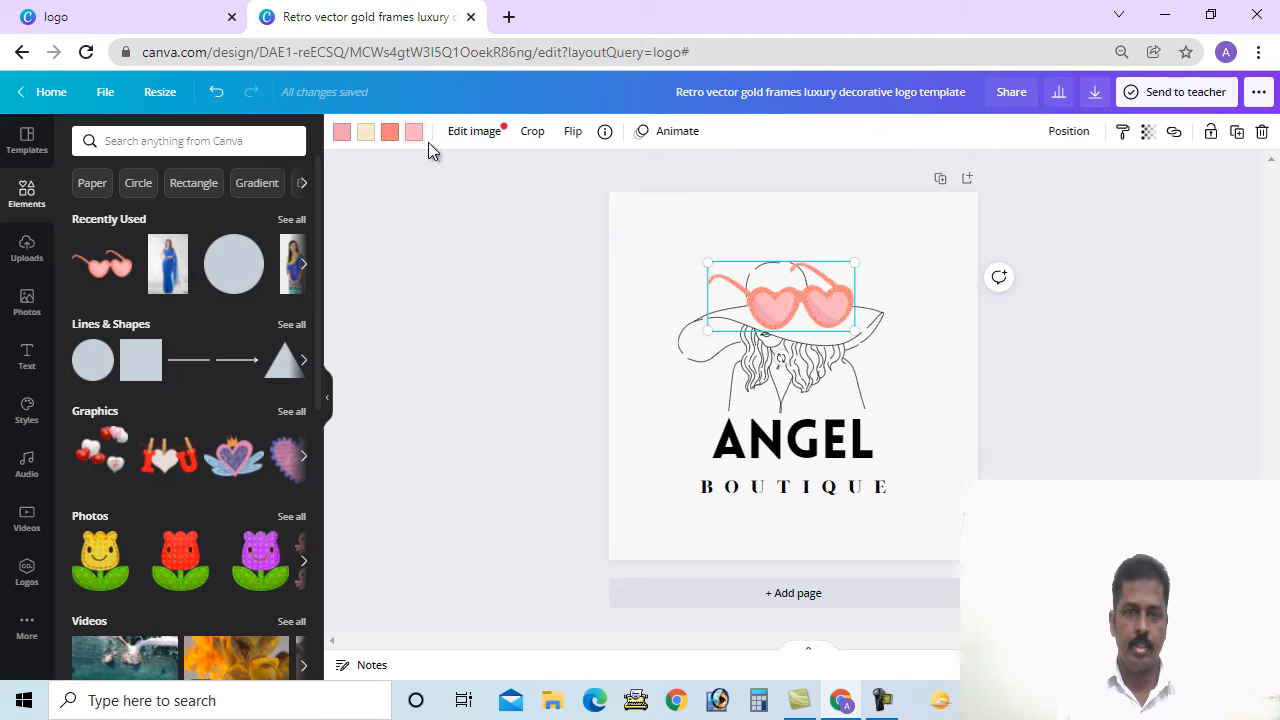
click(574, 136)
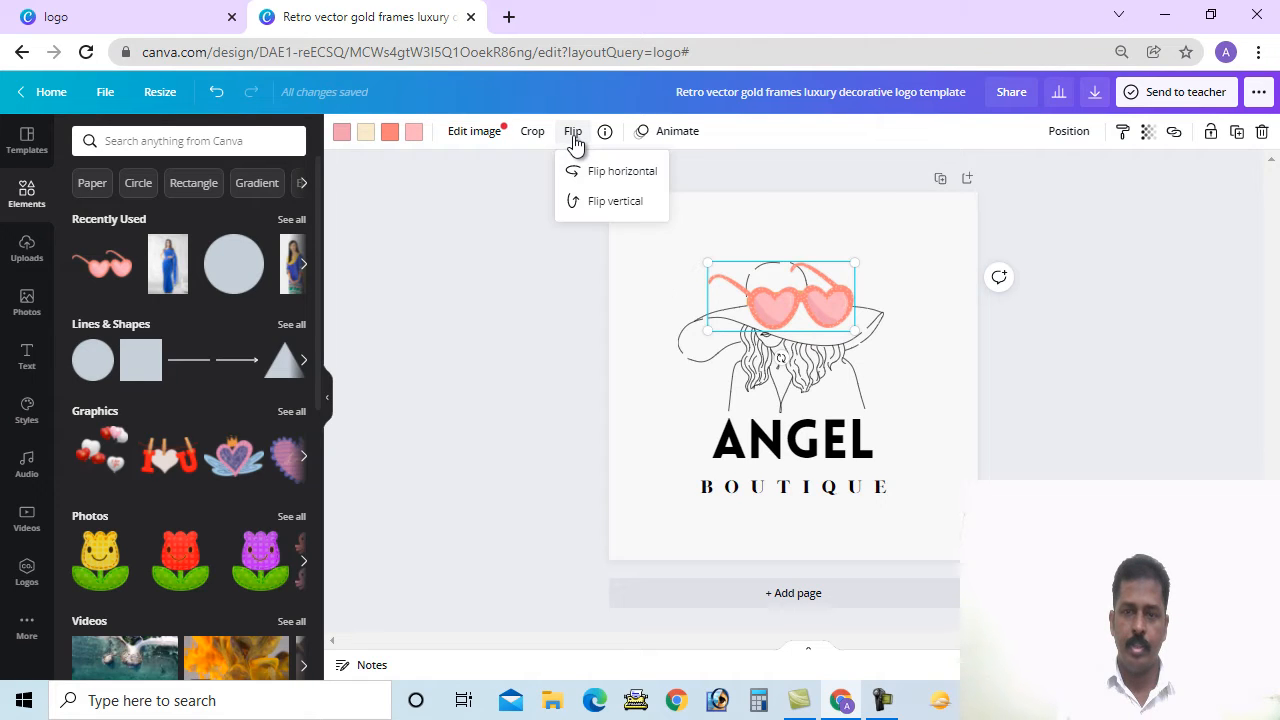
click(594, 171)
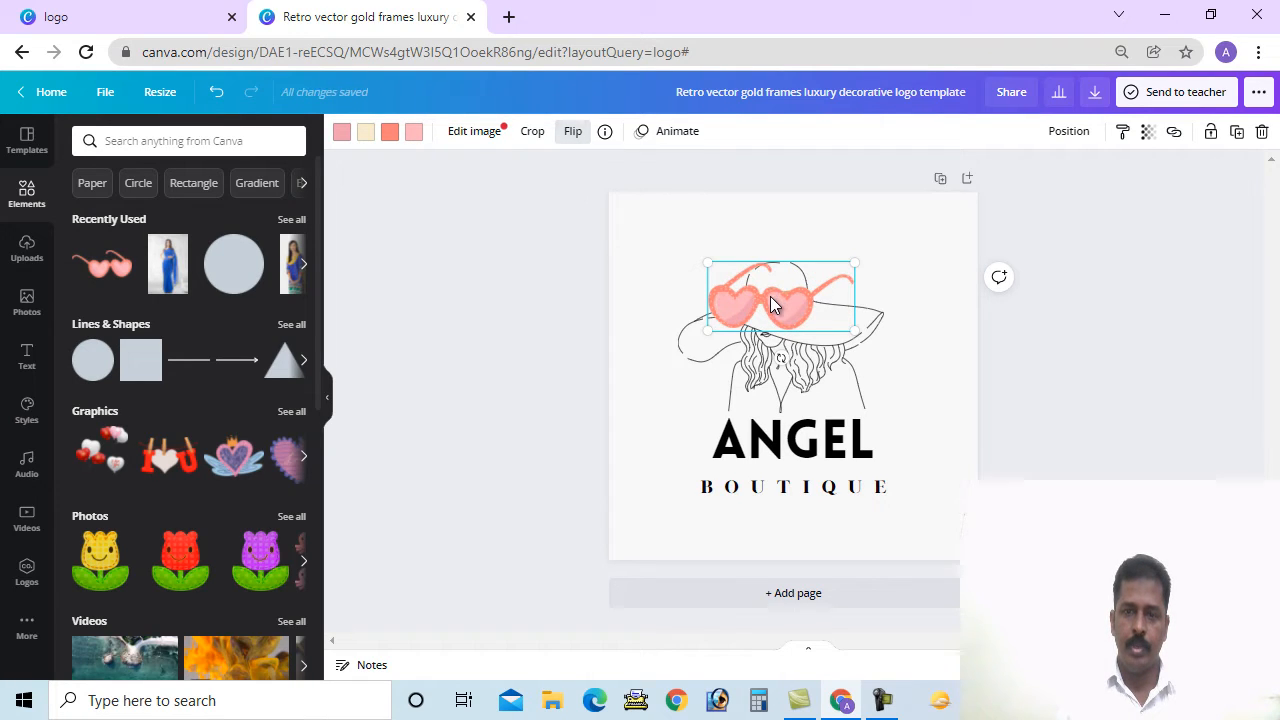
drag(771, 297, 764, 298)
Flip the heart sunglasses vertically and flip them back upright.
click(574, 144)
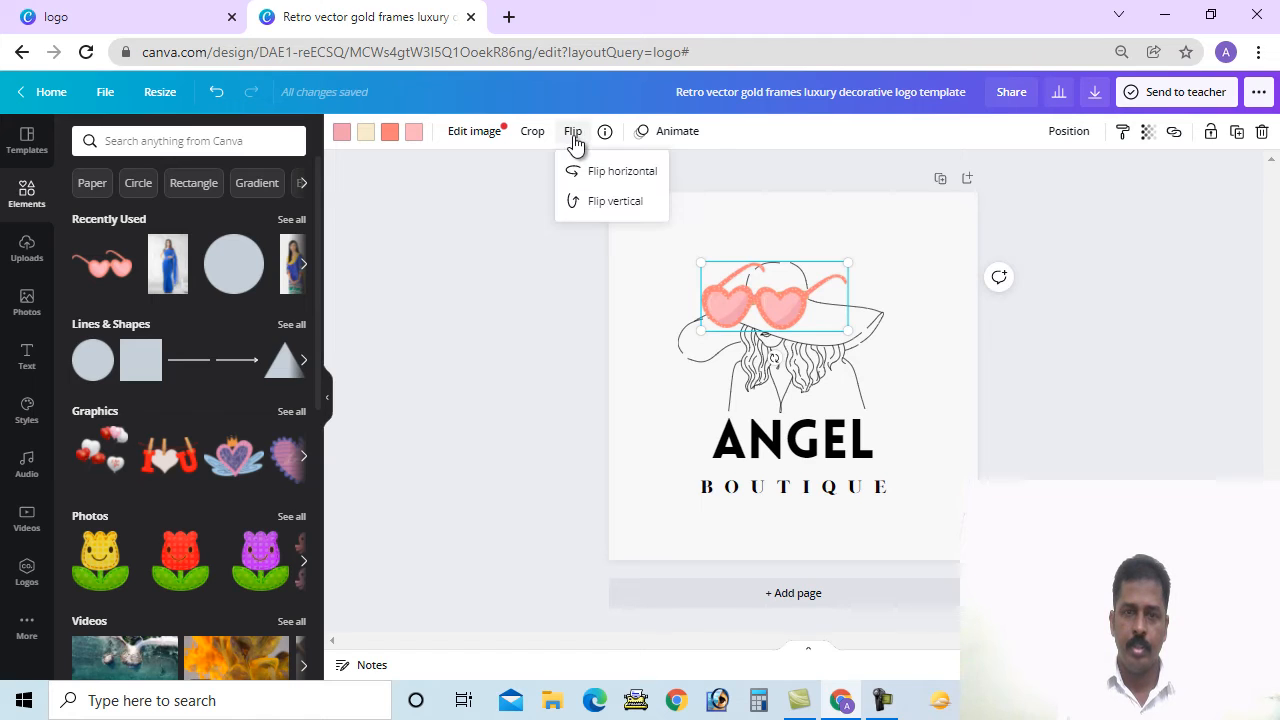
click(607, 202)
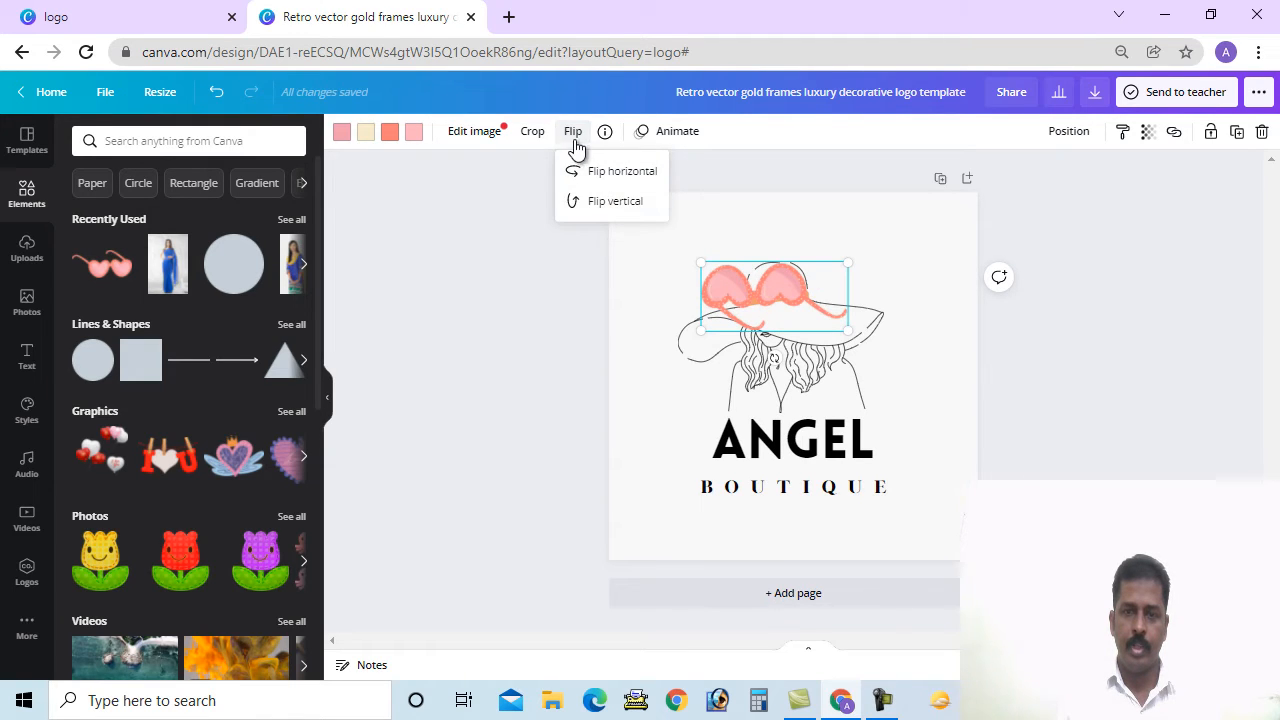
click(589, 204)
click(544, 262)
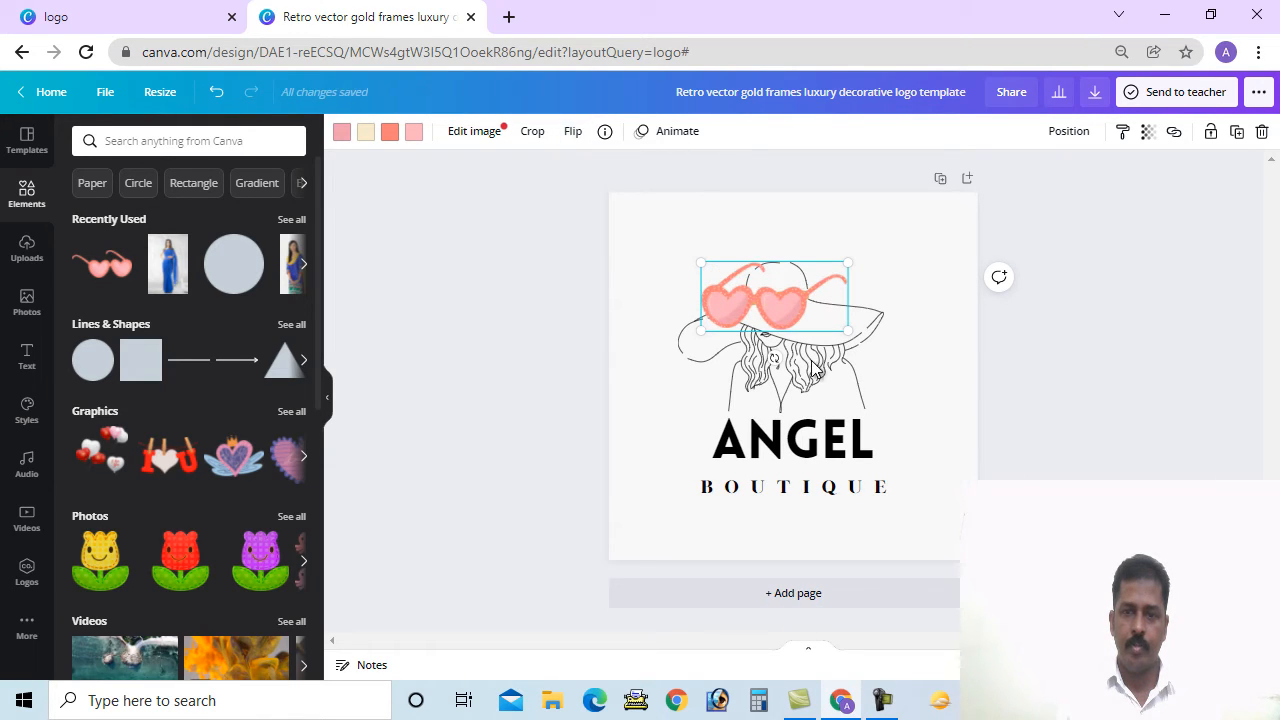
Move the heart sunglasses down below the hat band onto the woman's face, and deselect them.
drag(799, 310, 795, 344)
click(477, 317)
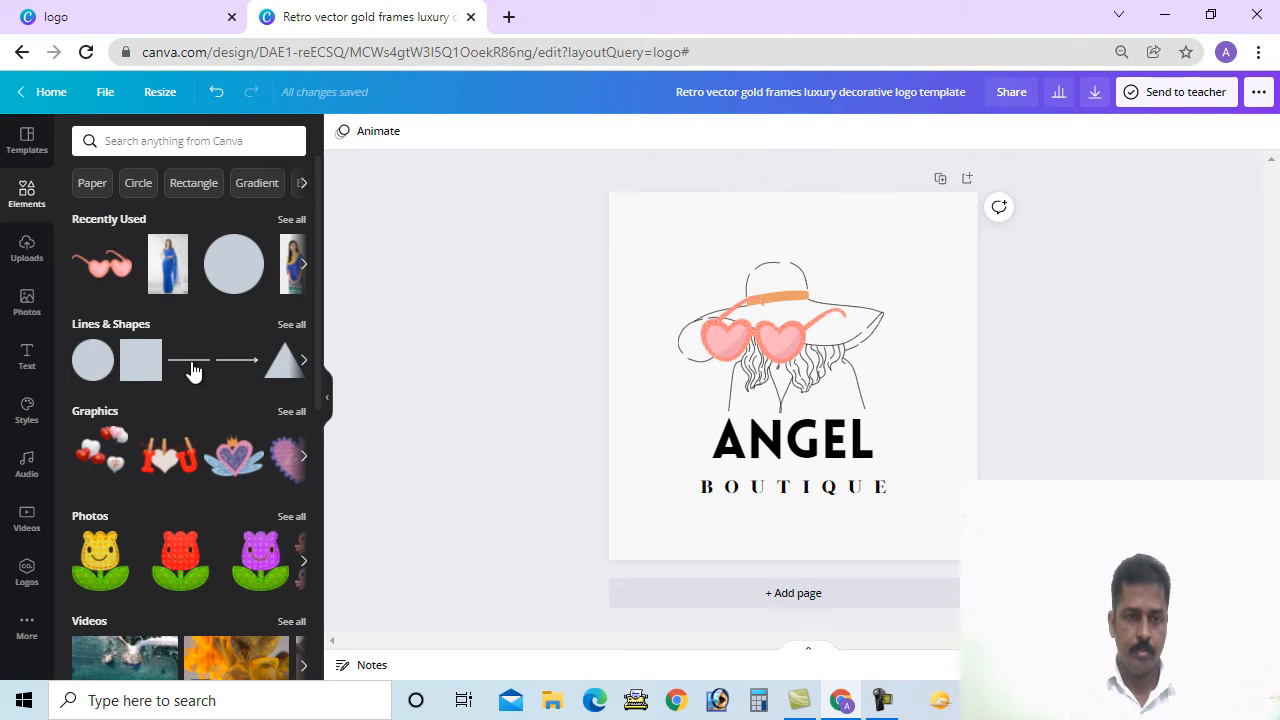
Try the "Cutie" graphic beside the woman's shoulder above the "ANGEL" text, and delete it.
scroll(193, 370, down, 1)
scroll(193, 370, down, 3)
scroll(193, 370, up, 3)
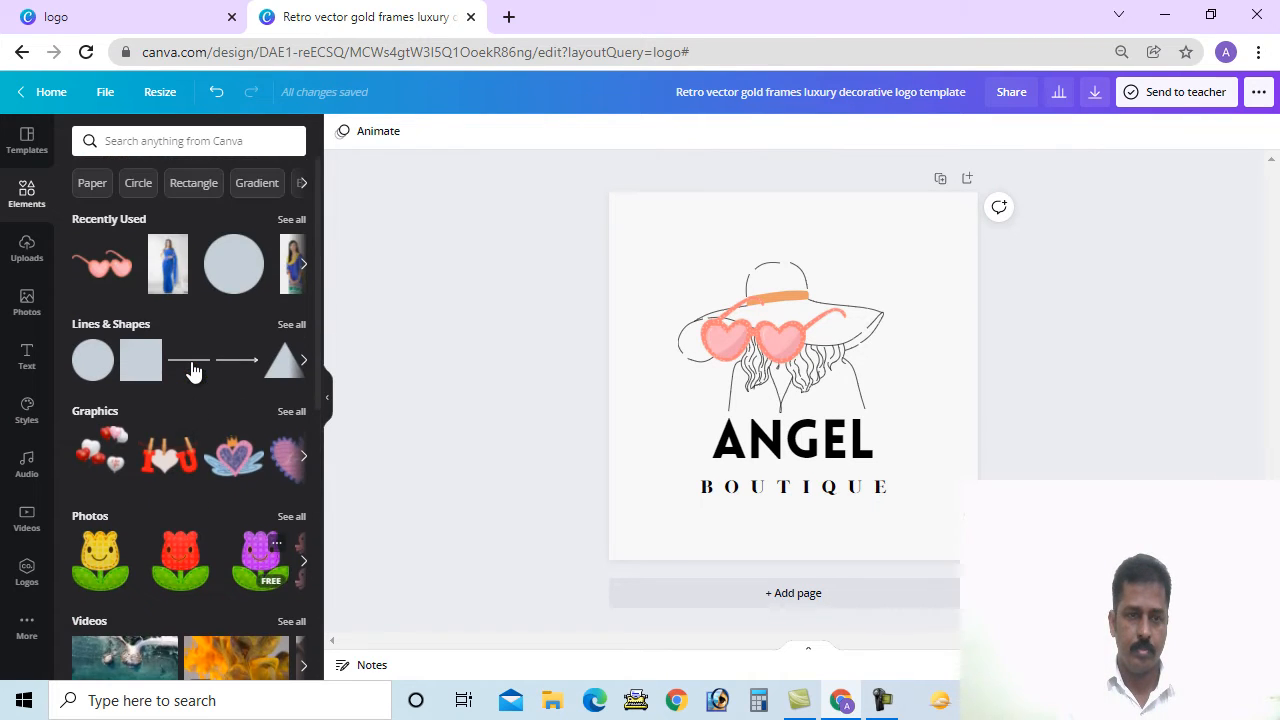
click(303, 462)
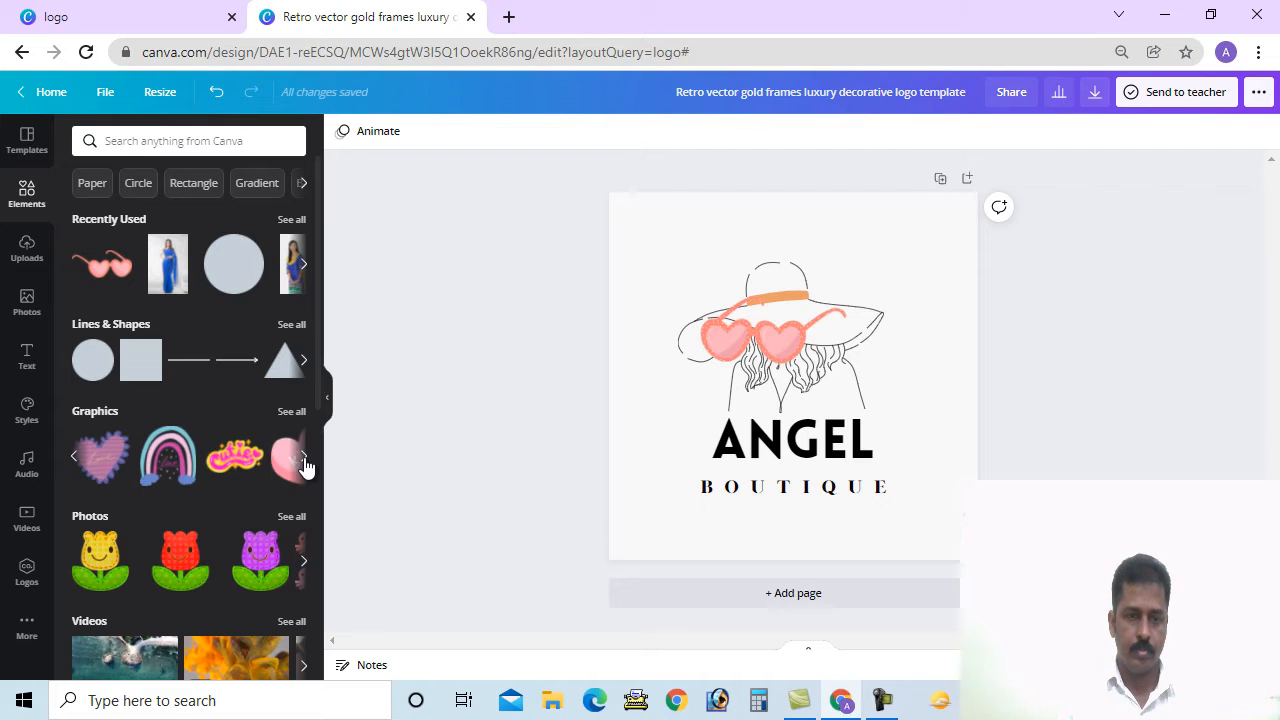
click(235, 457)
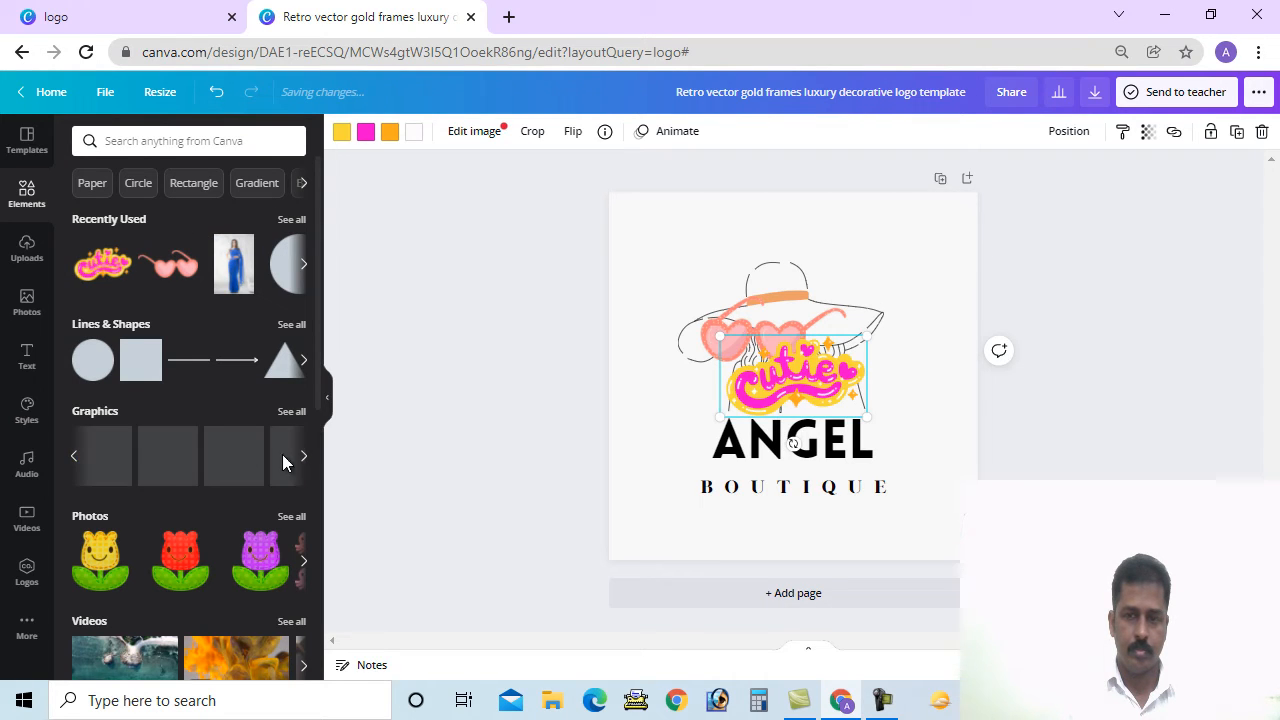
drag(762, 412, 846, 416)
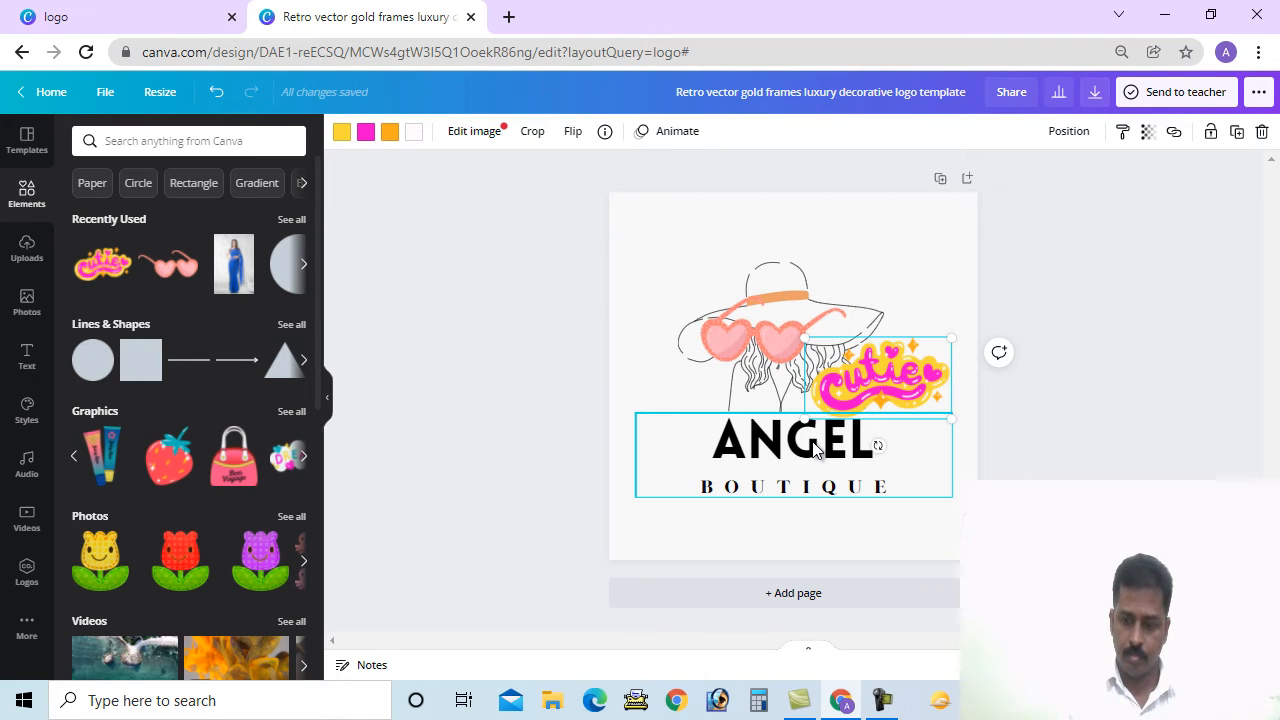
key(Delete)
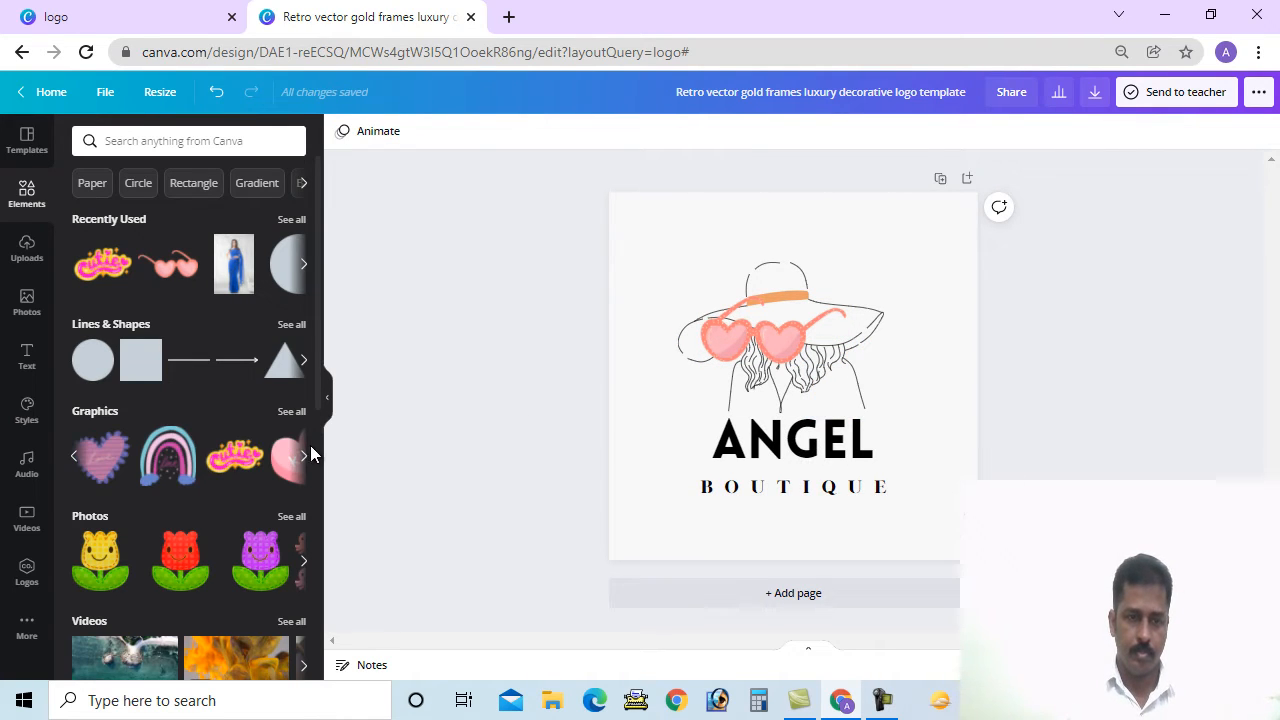
Add the pink bird graphic with a heart and shrink it to about half size just before the "ANGEL" text.
click(303, 461)
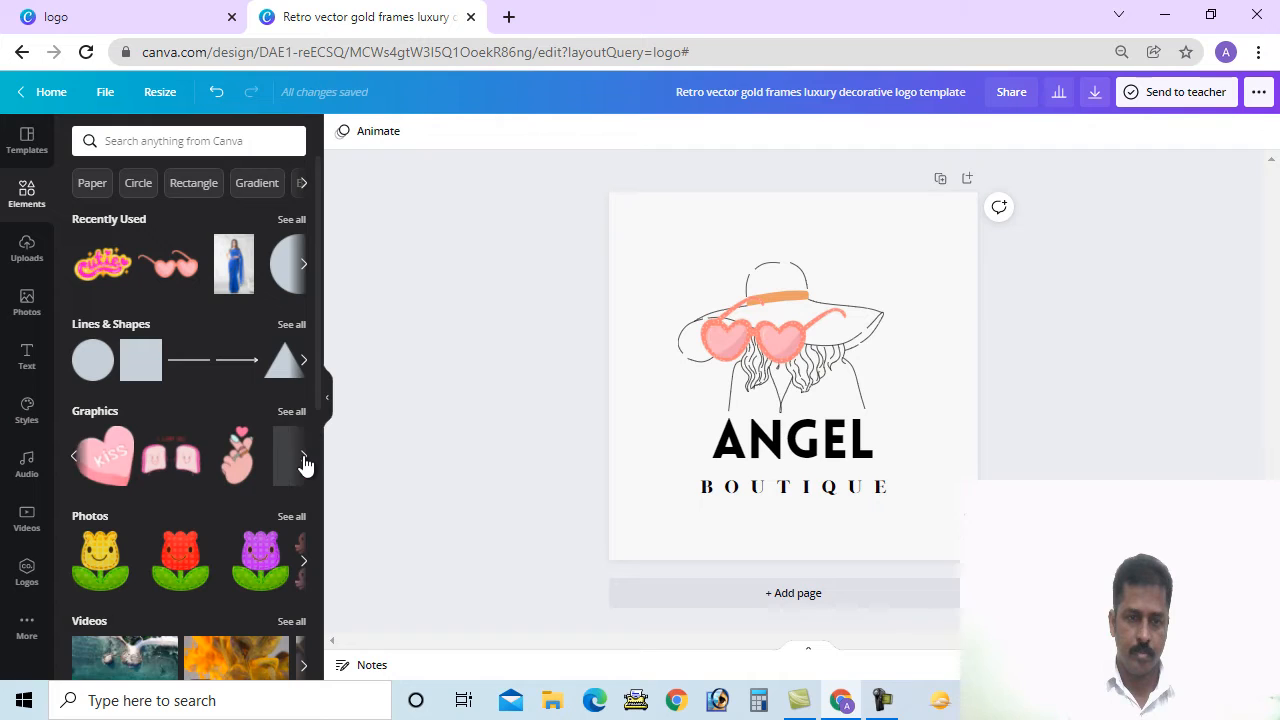
click(303, 461)
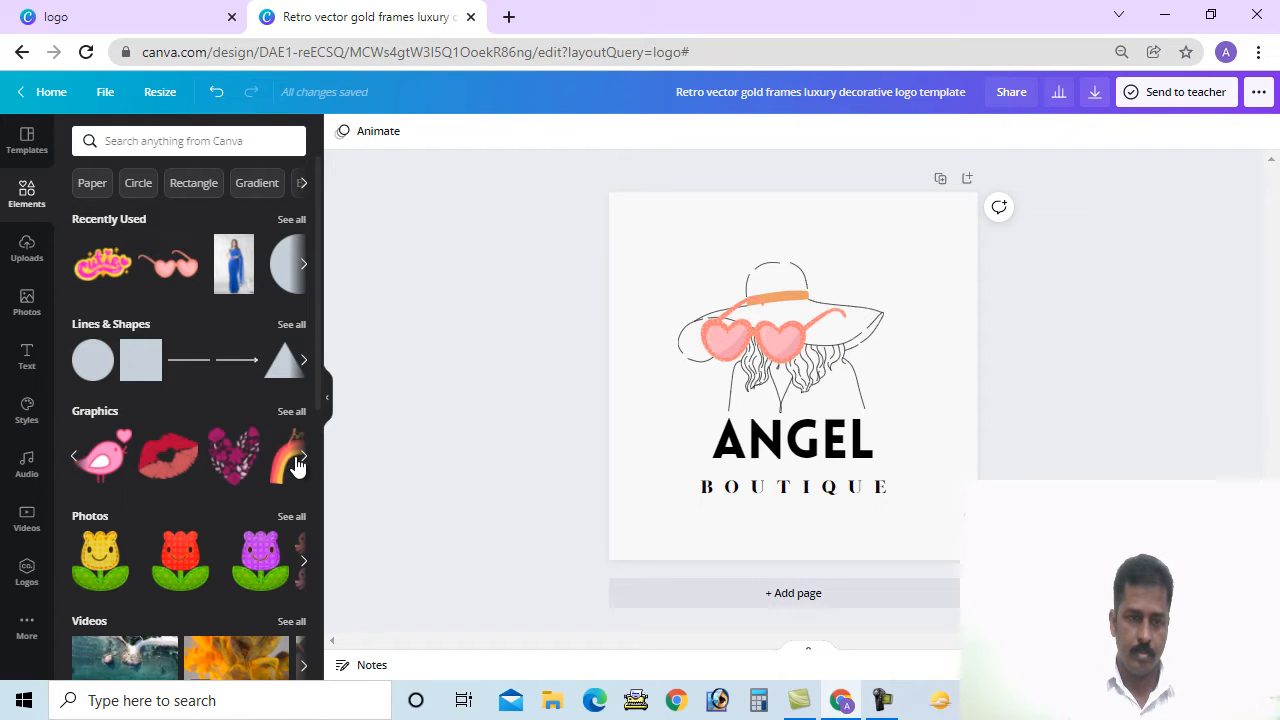
click(108, 463)
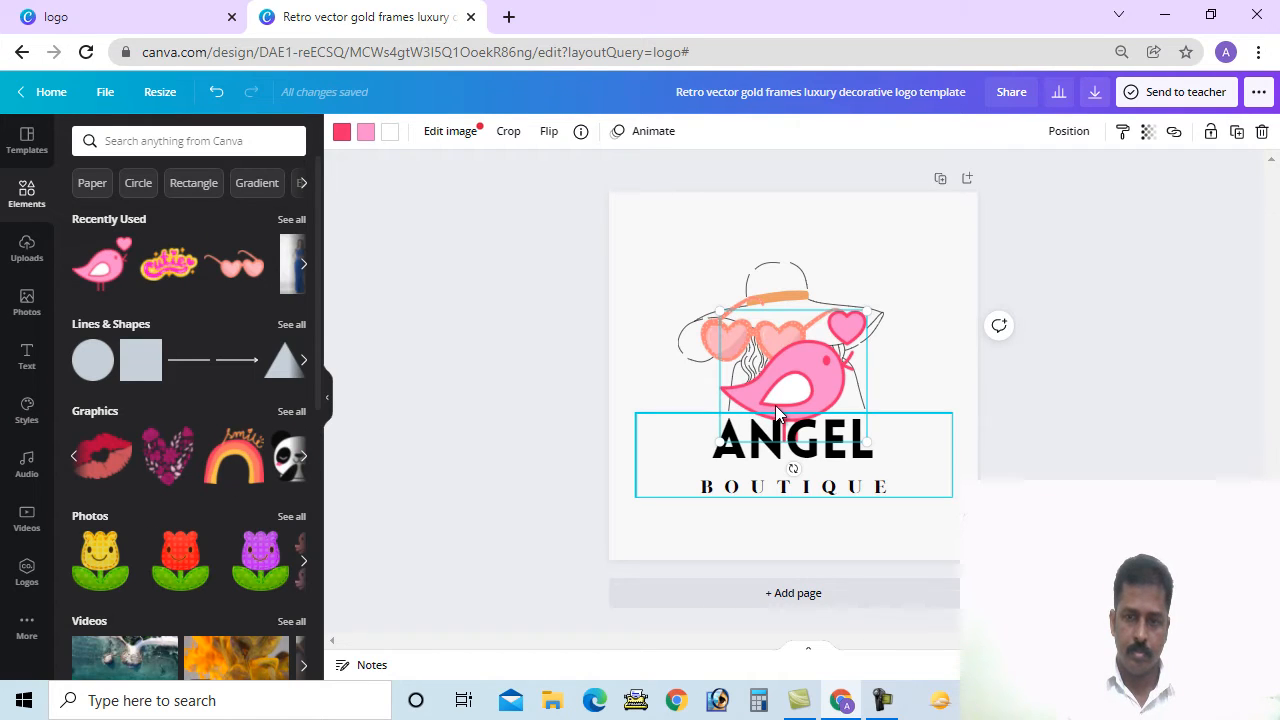
drag(775, 405, 683, 446)
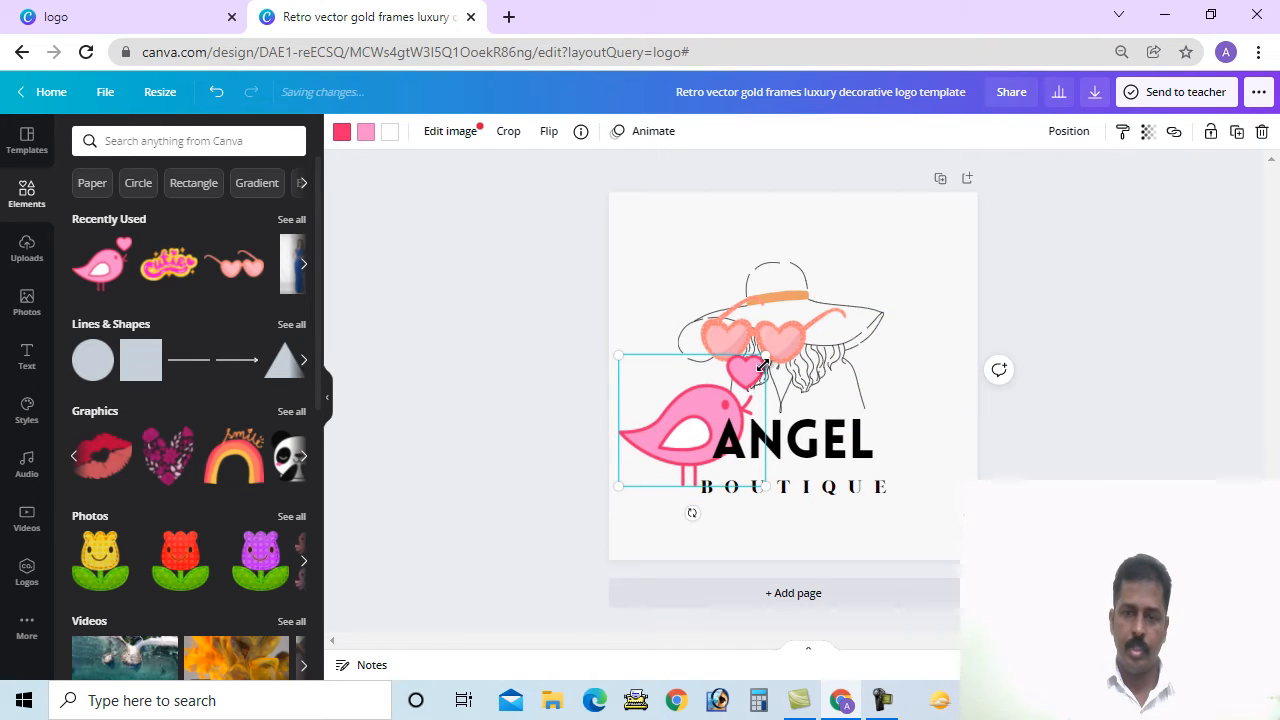
drag(766, 355, 680, 413)
Move the pink bird to the end of the "ANGEL" text, just after the letter L, and deselect it.
mouse_move(663, 458)
mouse_down()
mouse_move(705, 422)
mouse_move(643, 470)
mouse_up()
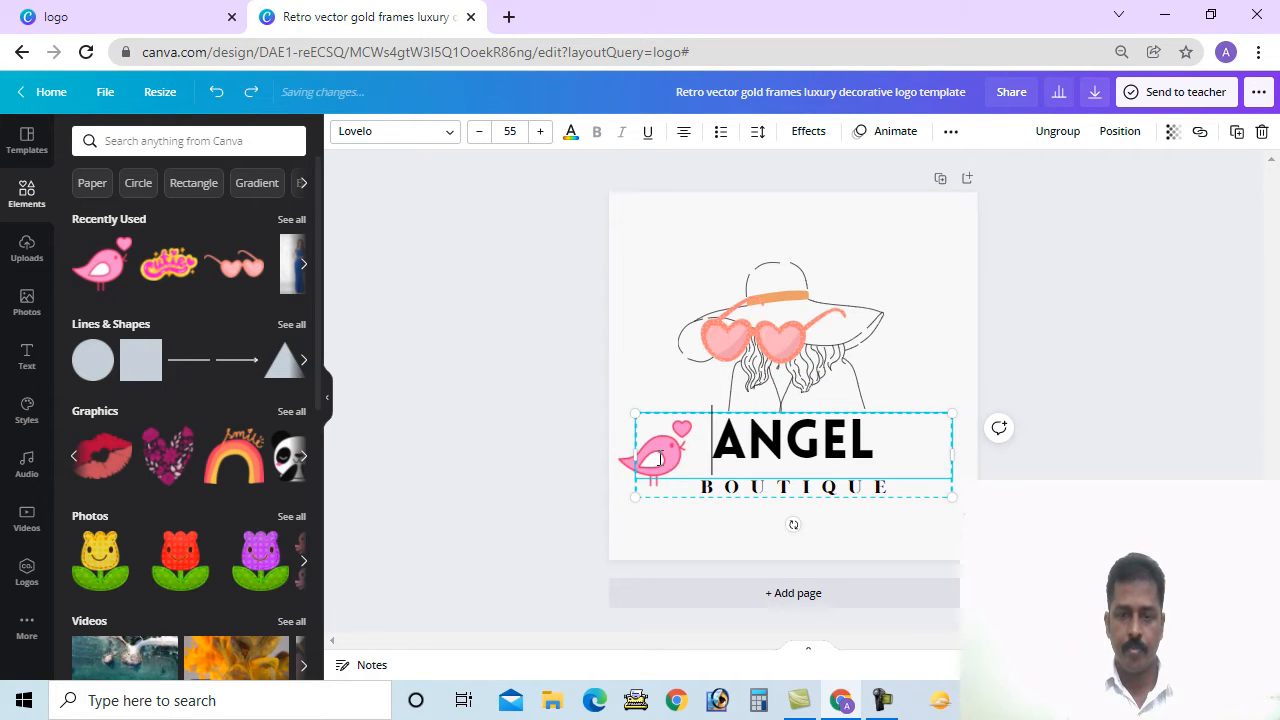
click(572, 470)
click(622, 463)
click(627, 465)
click(627, 466)
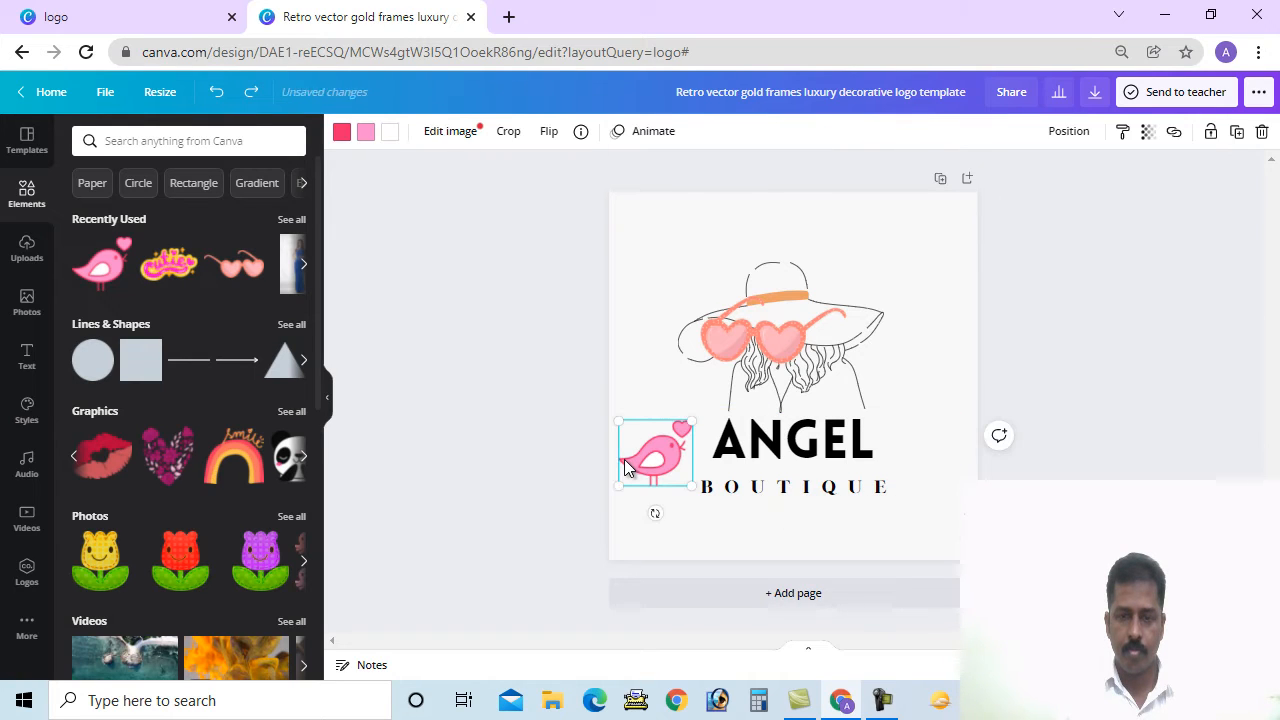
drag(630, 467, 879, 431)
click(520, 465)
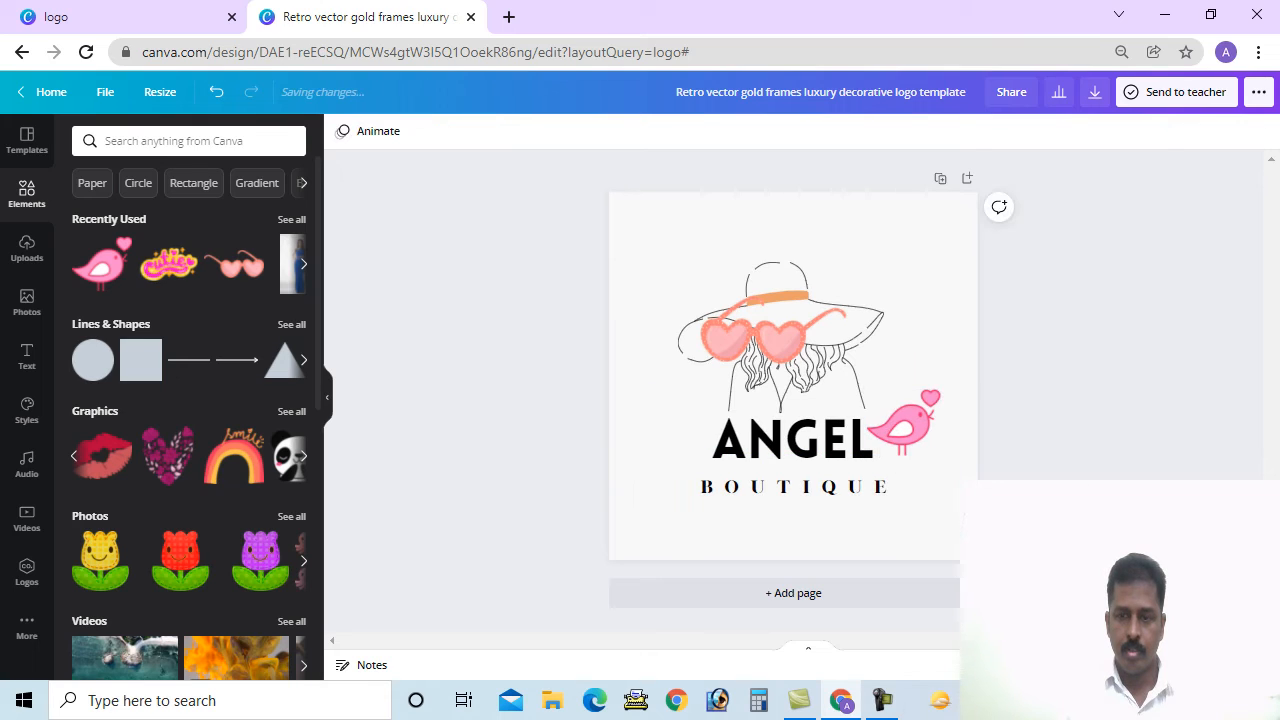
click(303, 460)
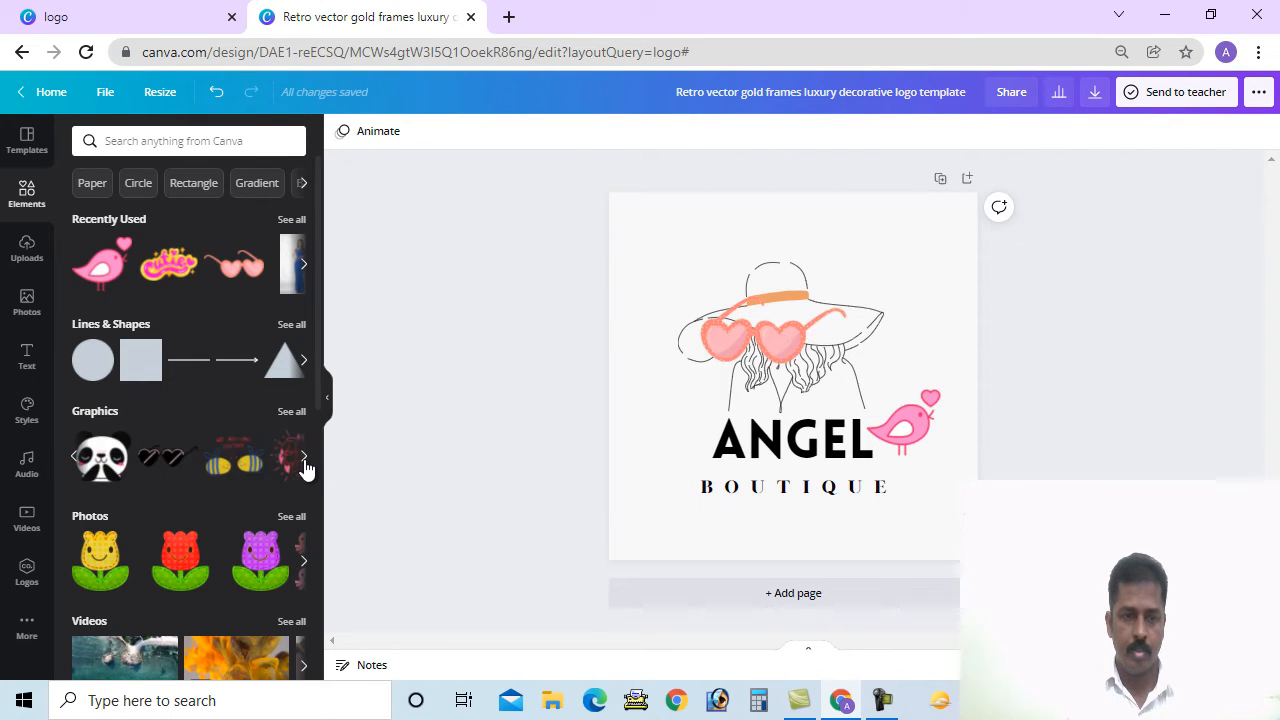
click(303, 460)
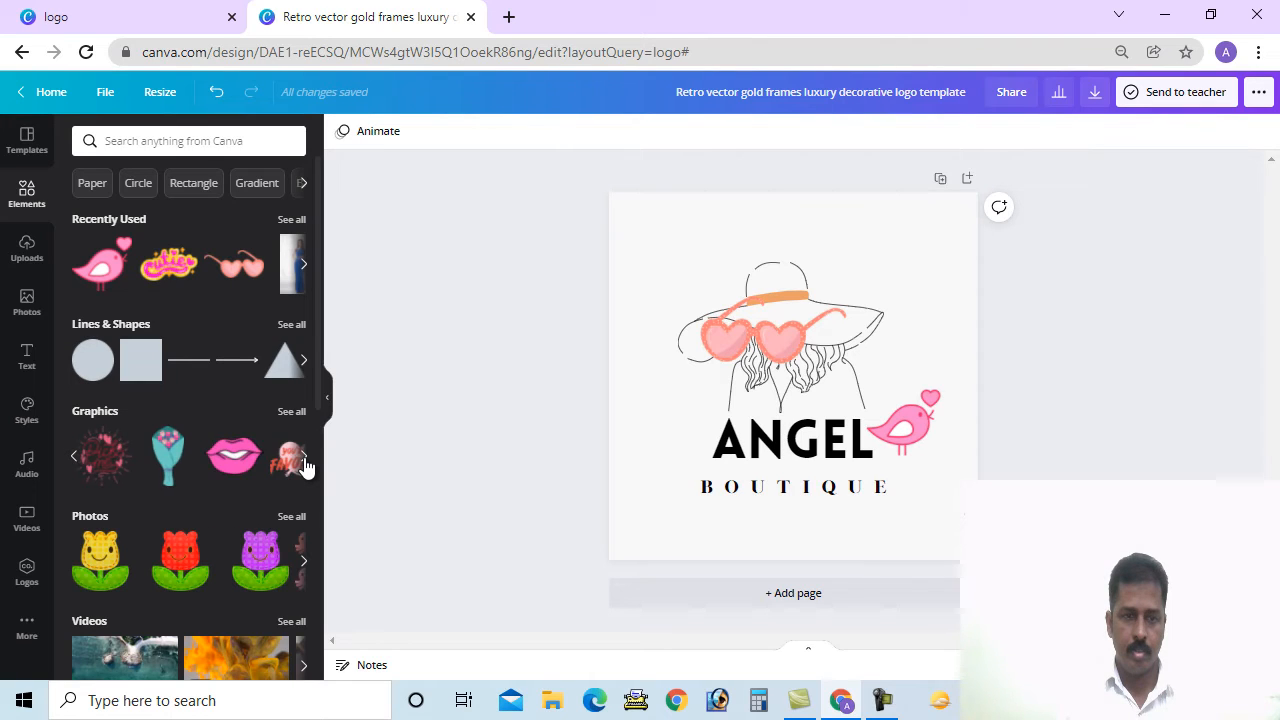
click(303, 460)
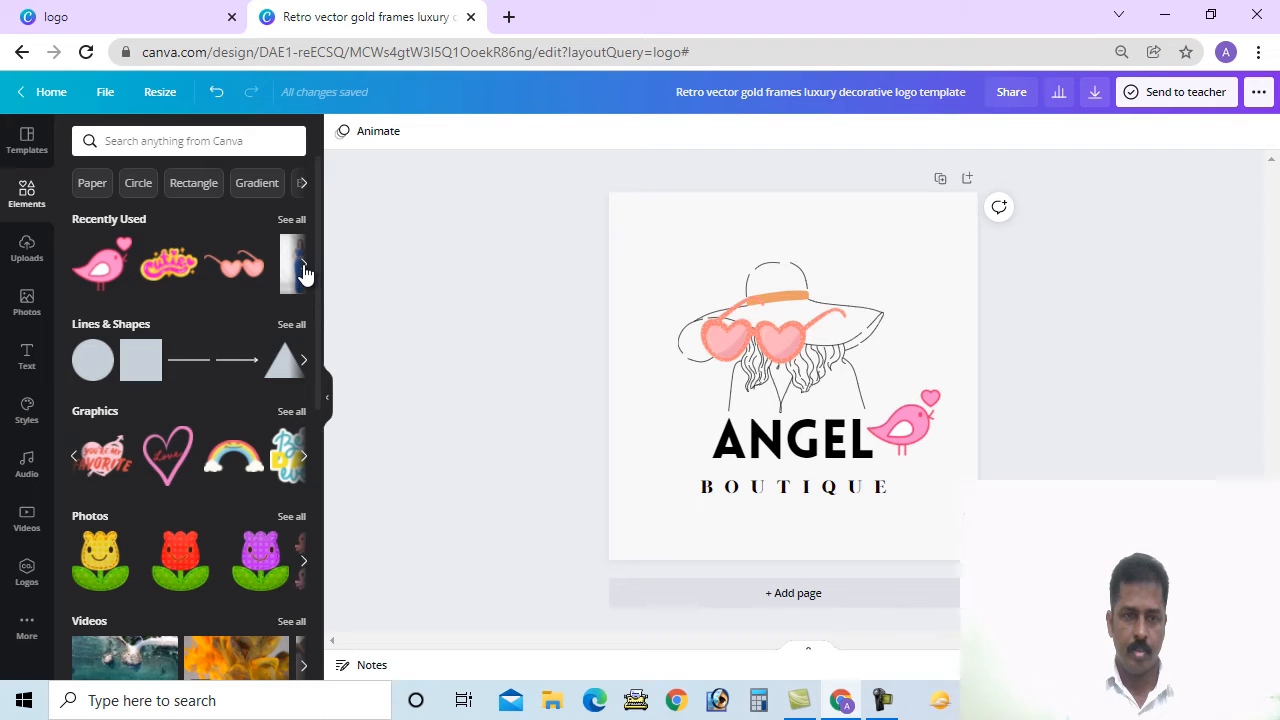
click(303, 266)
click(303, 455)
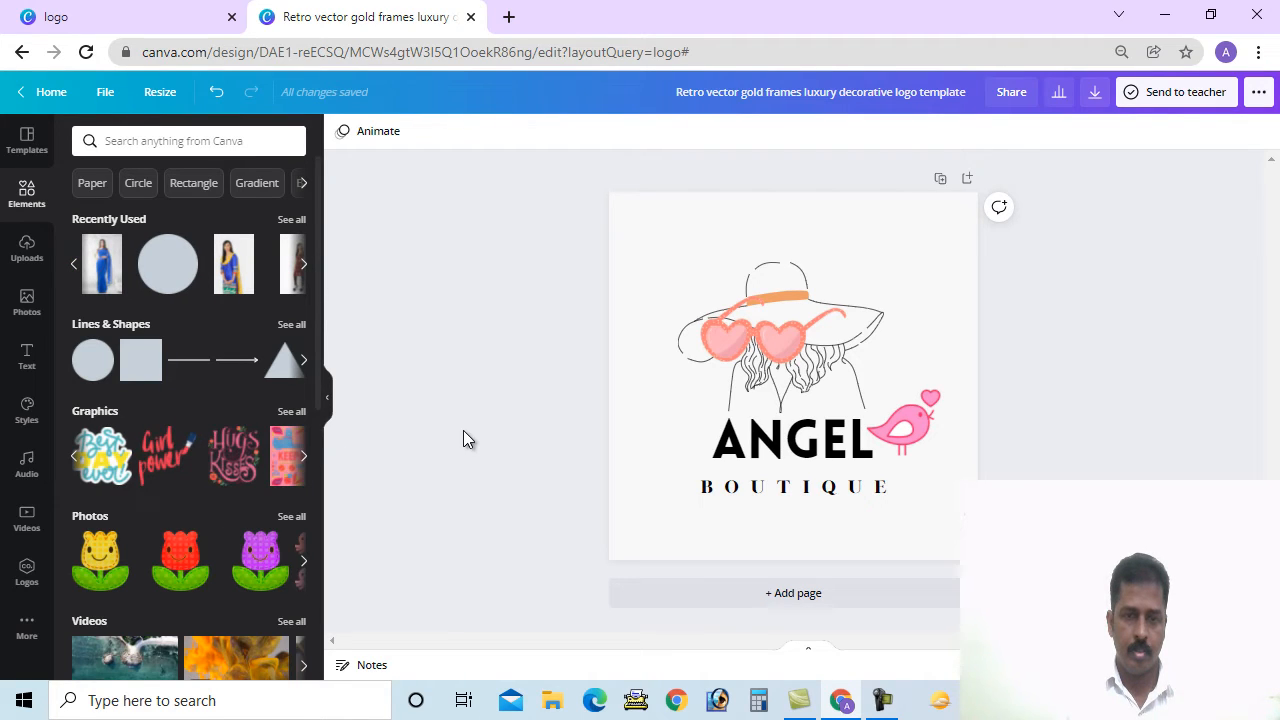
Try violet and light blue as the page background colour, and set it to pink from the default colours.
click(662, 280)
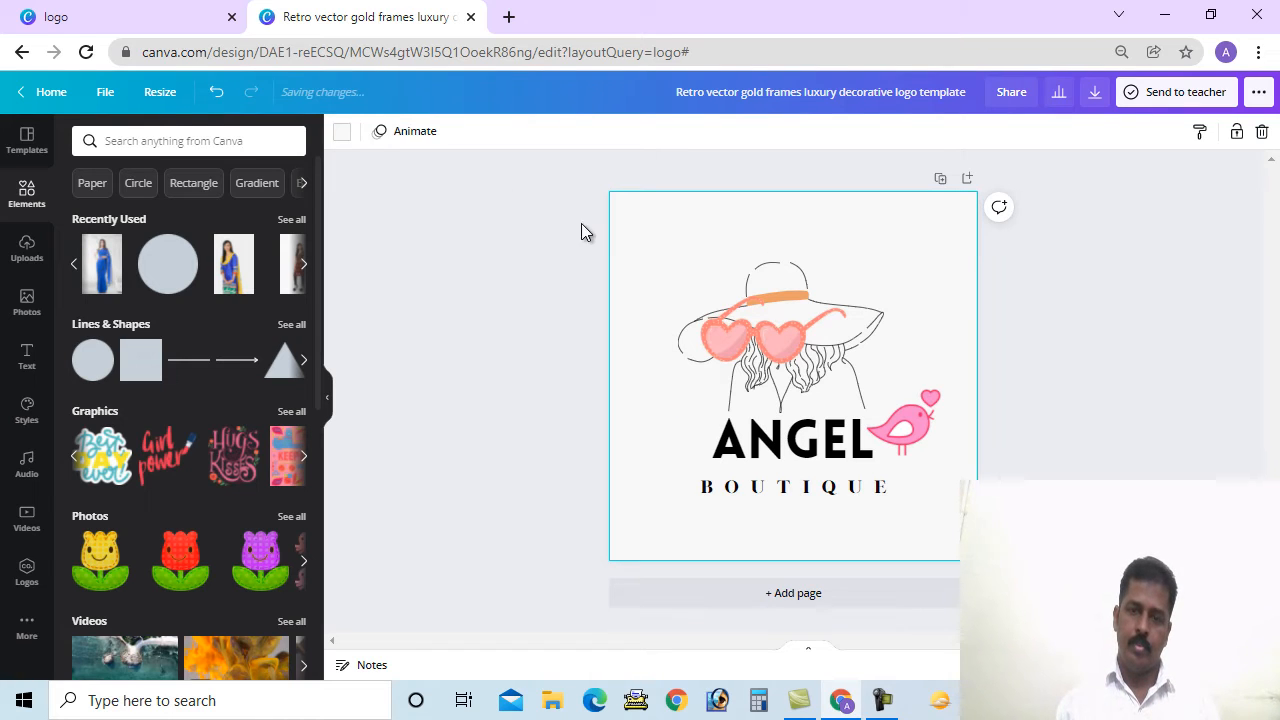
click(343, 134)
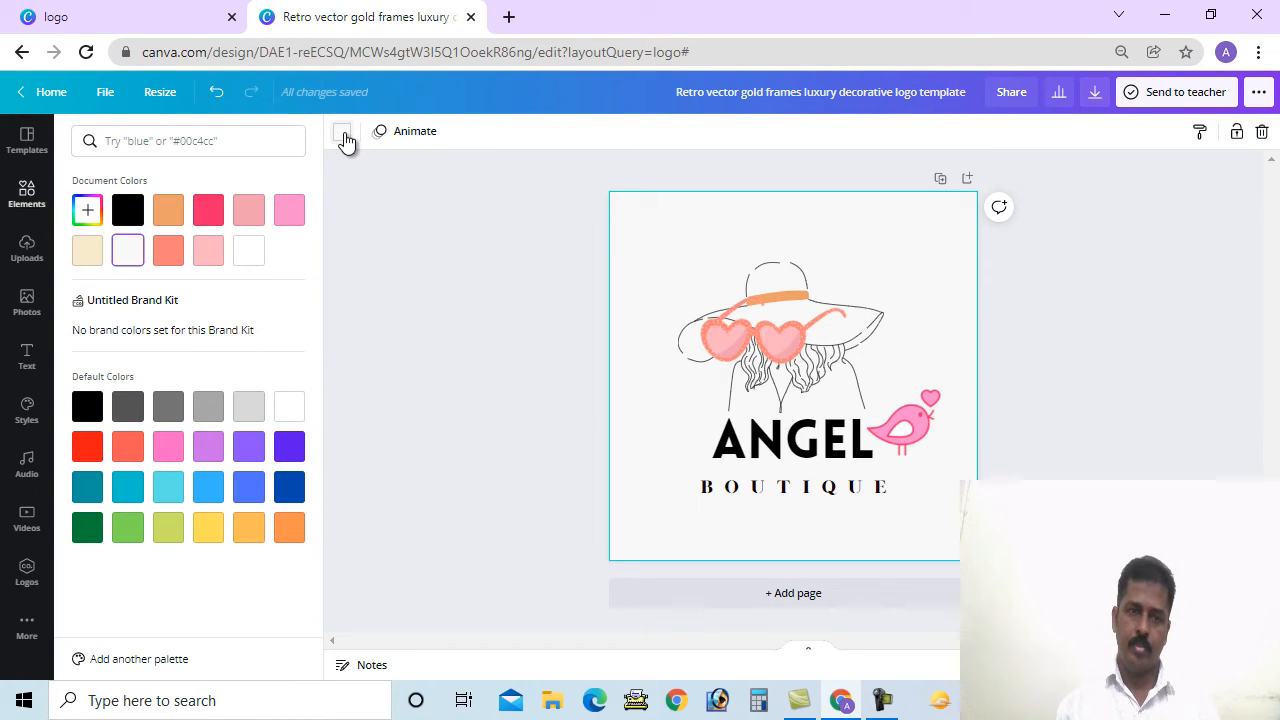
click(289, 450)
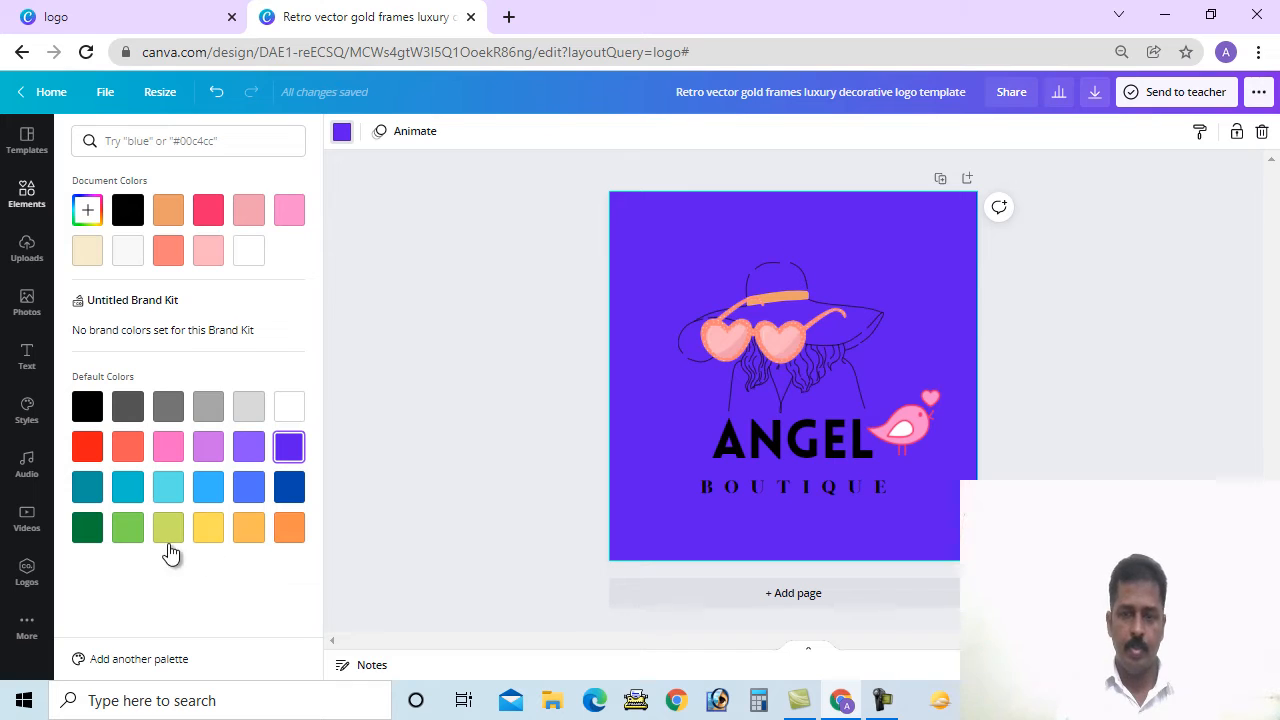
click(208, 492)
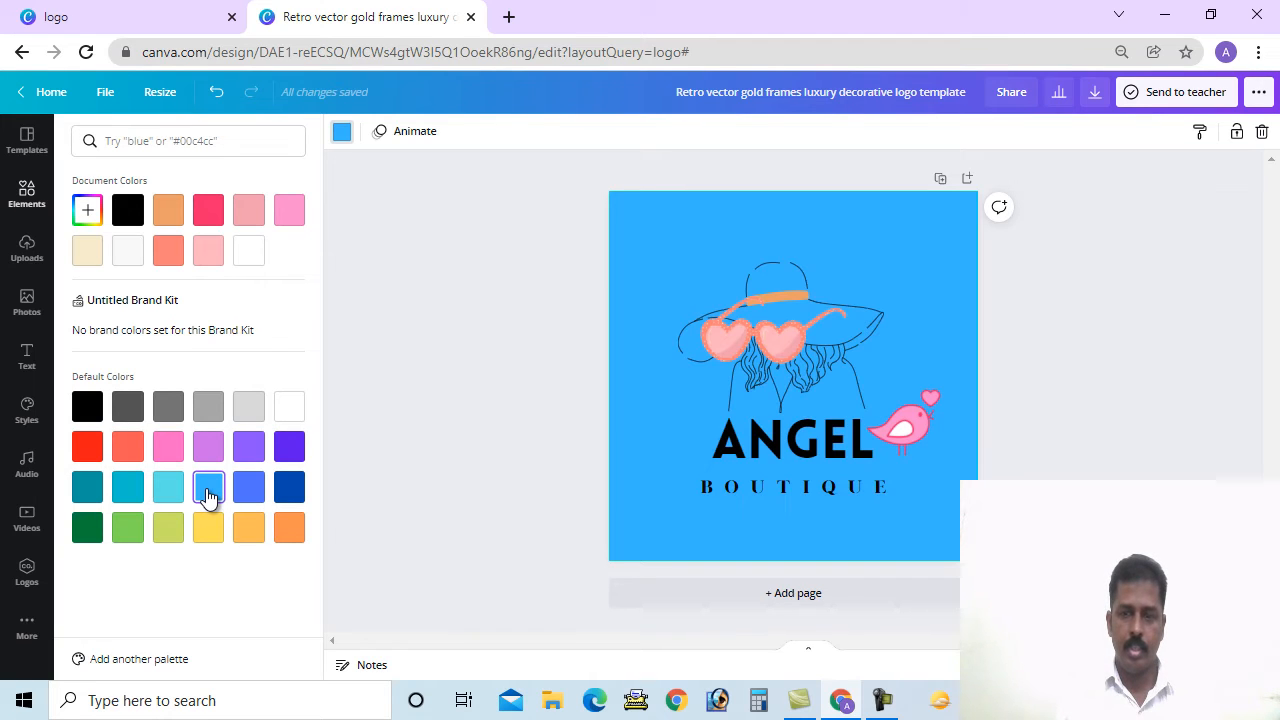
click(163, 455)
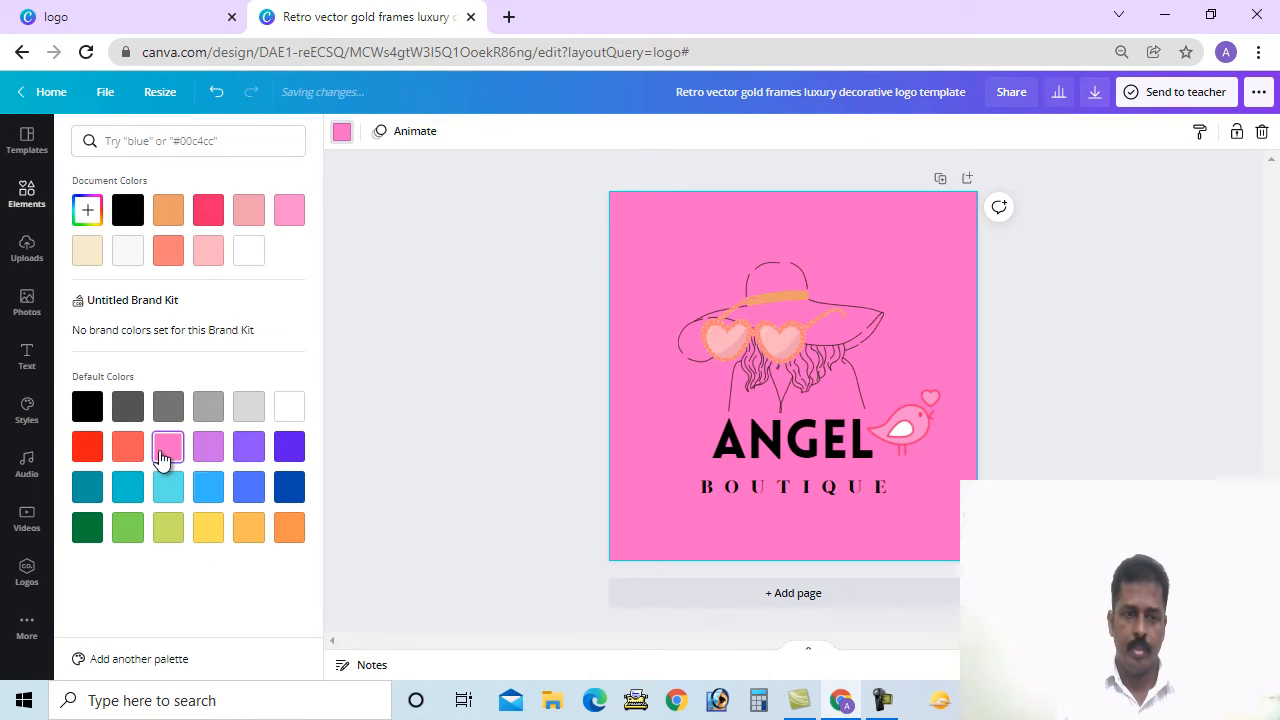
click(775, 450)
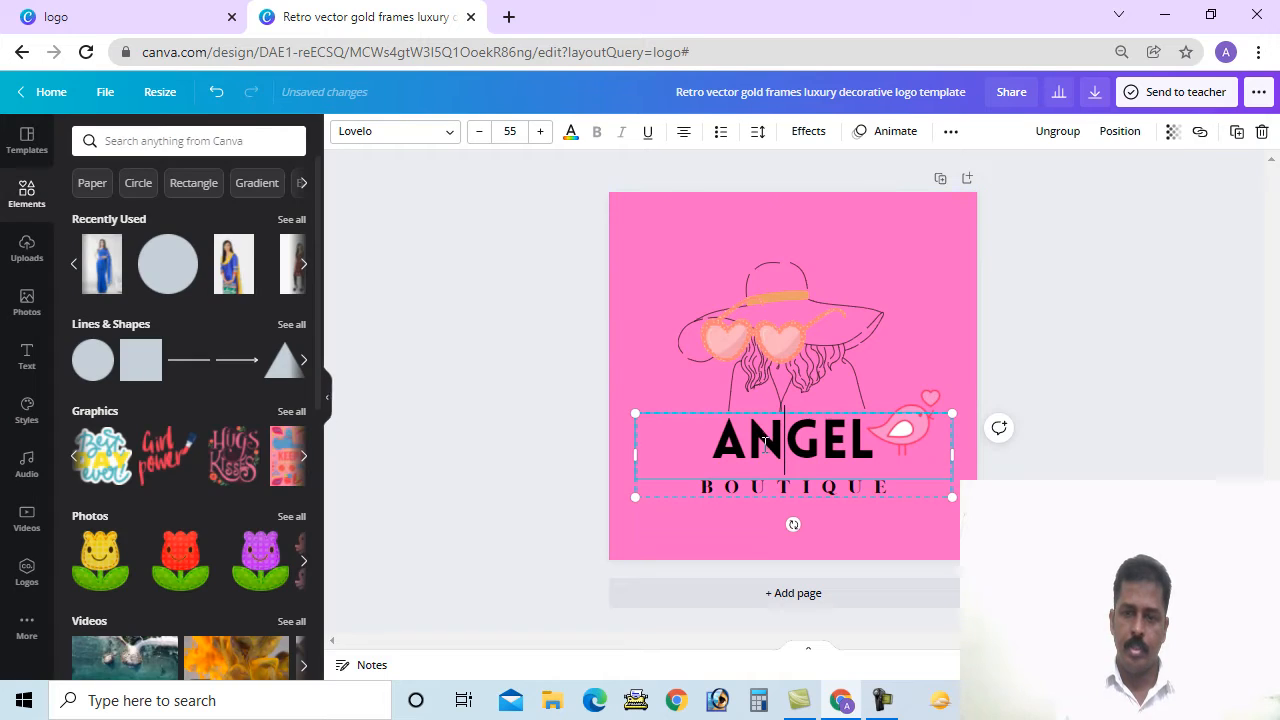
click(485, 426)
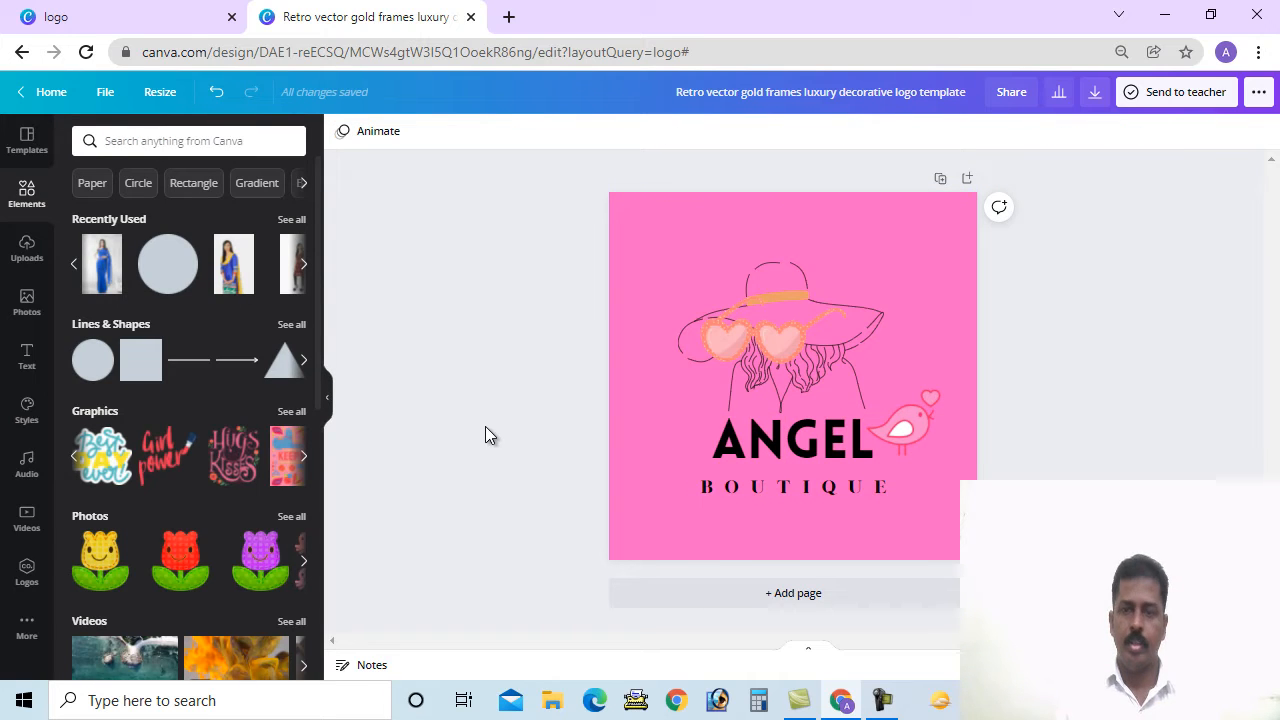
Recolour the orange frame of the heart sunglasses to white, and deselect them.
click(797, 345)
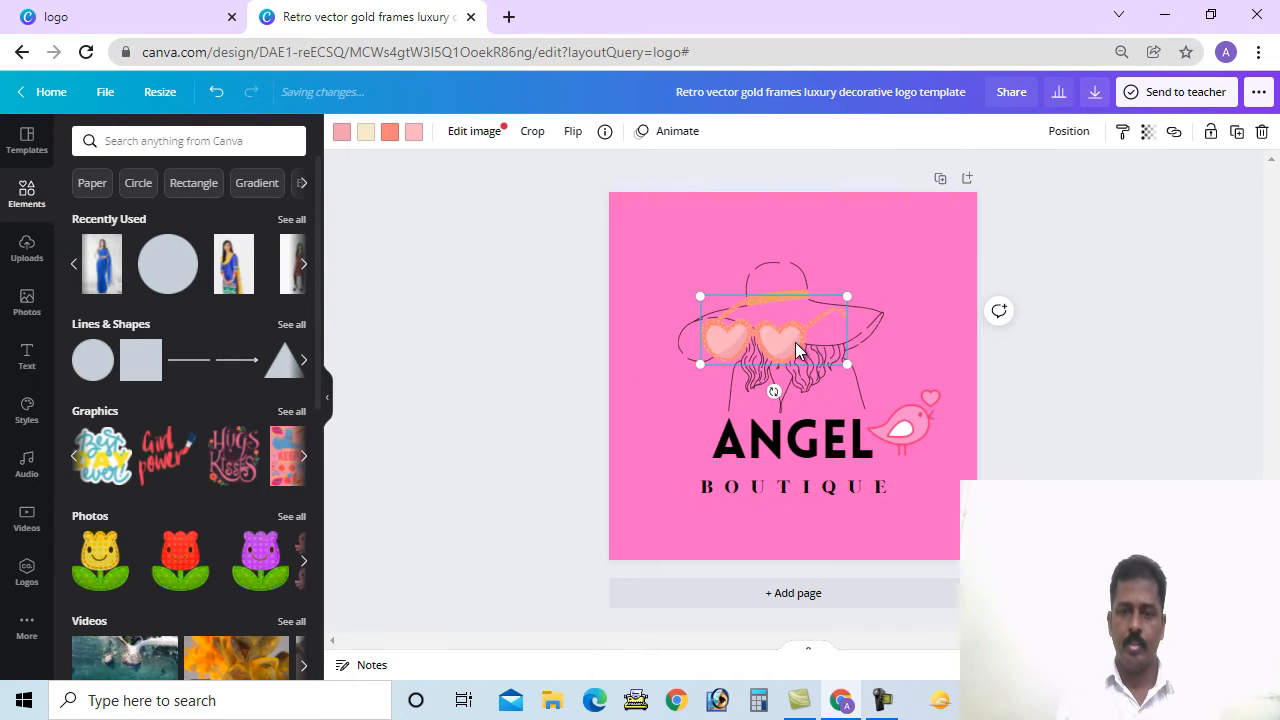
click(390, 132)
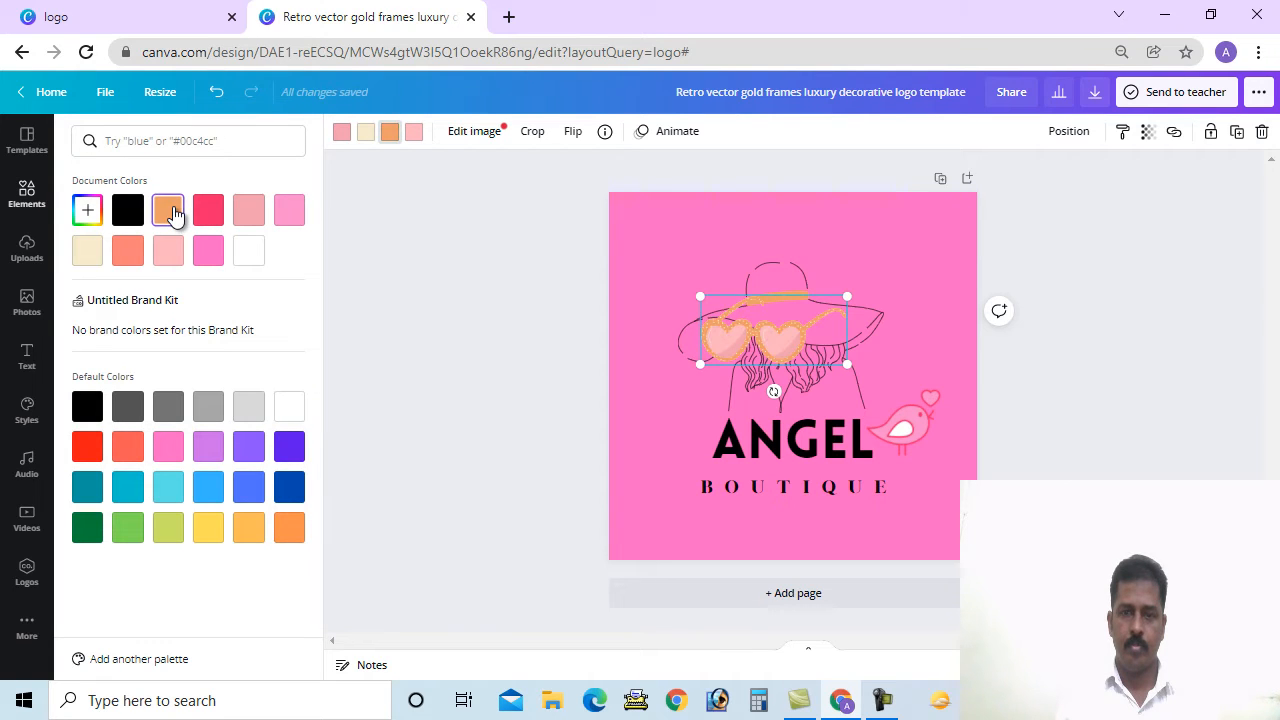
click(289, 406)
click(437, 401)
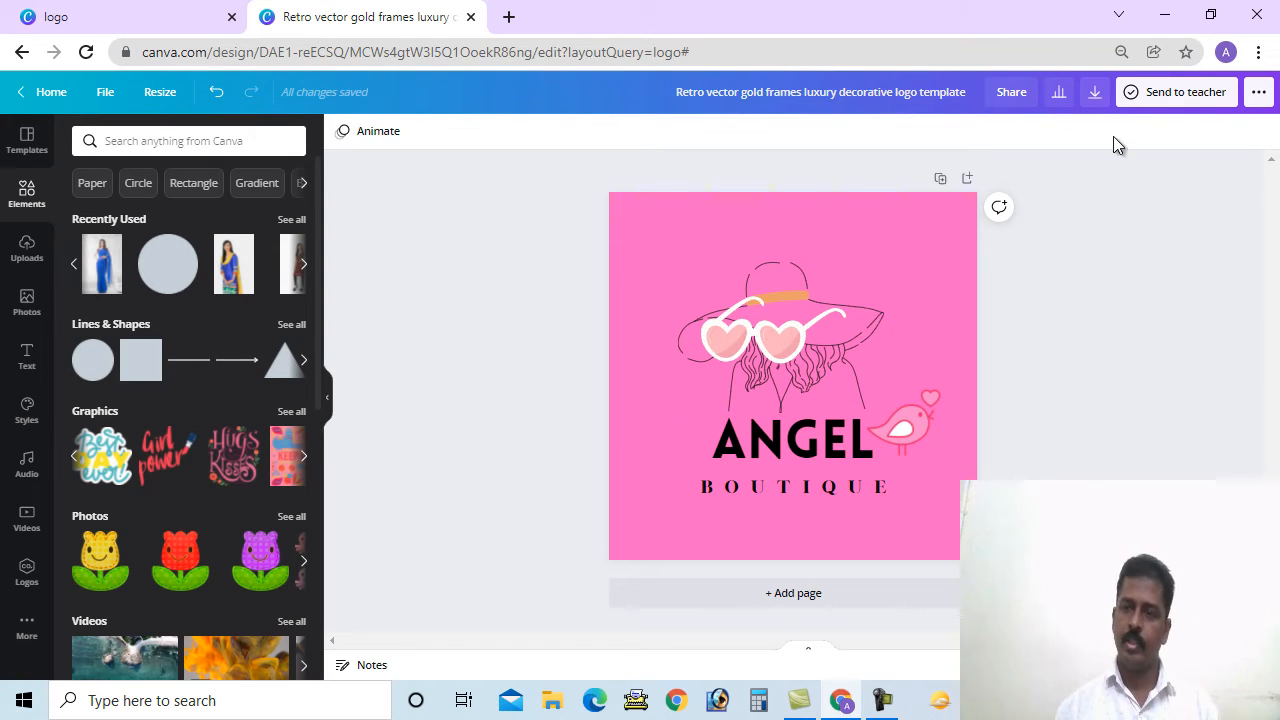
Download the finished logo design as a JPG file.
click(1093, 93)
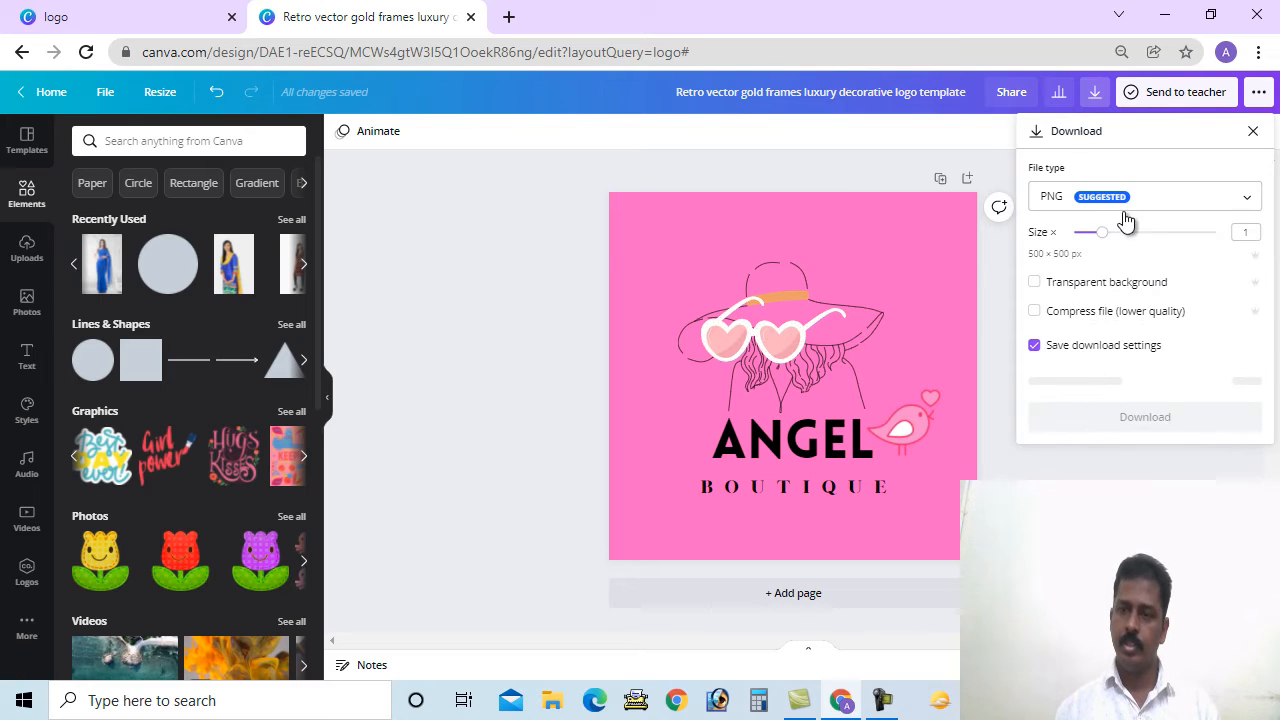
click(1248, 206)
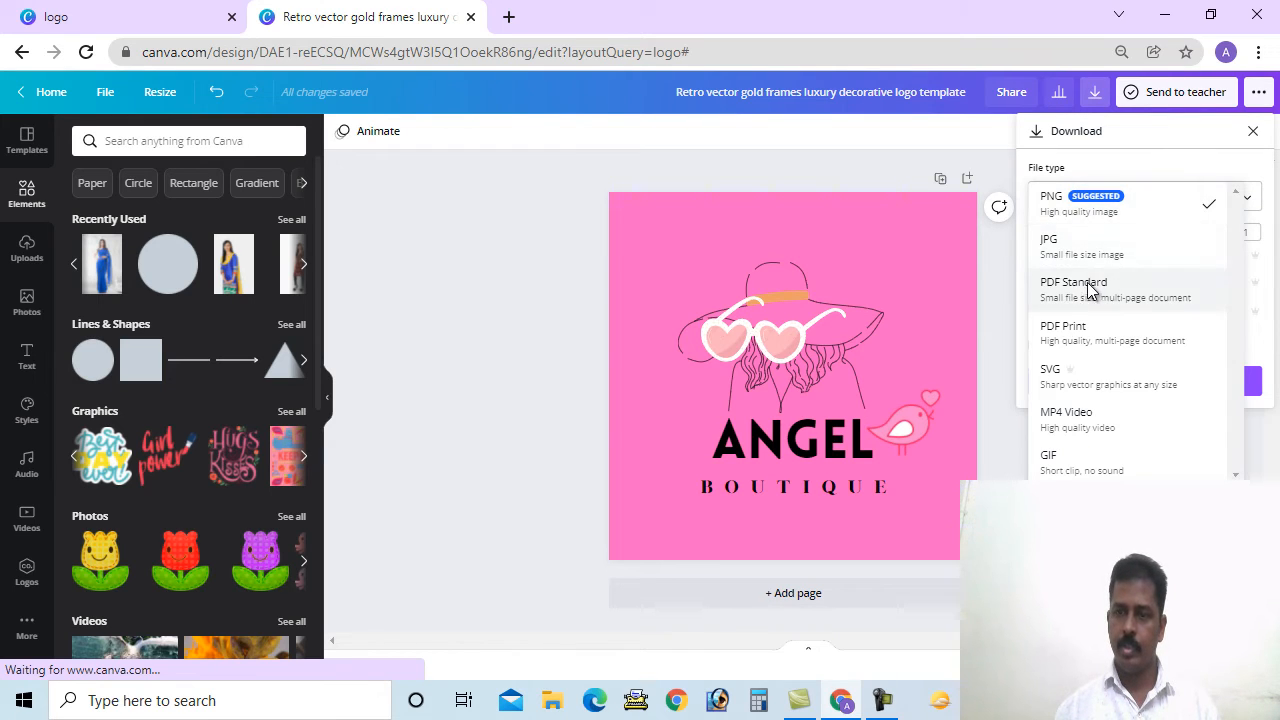
click(1070, 246)
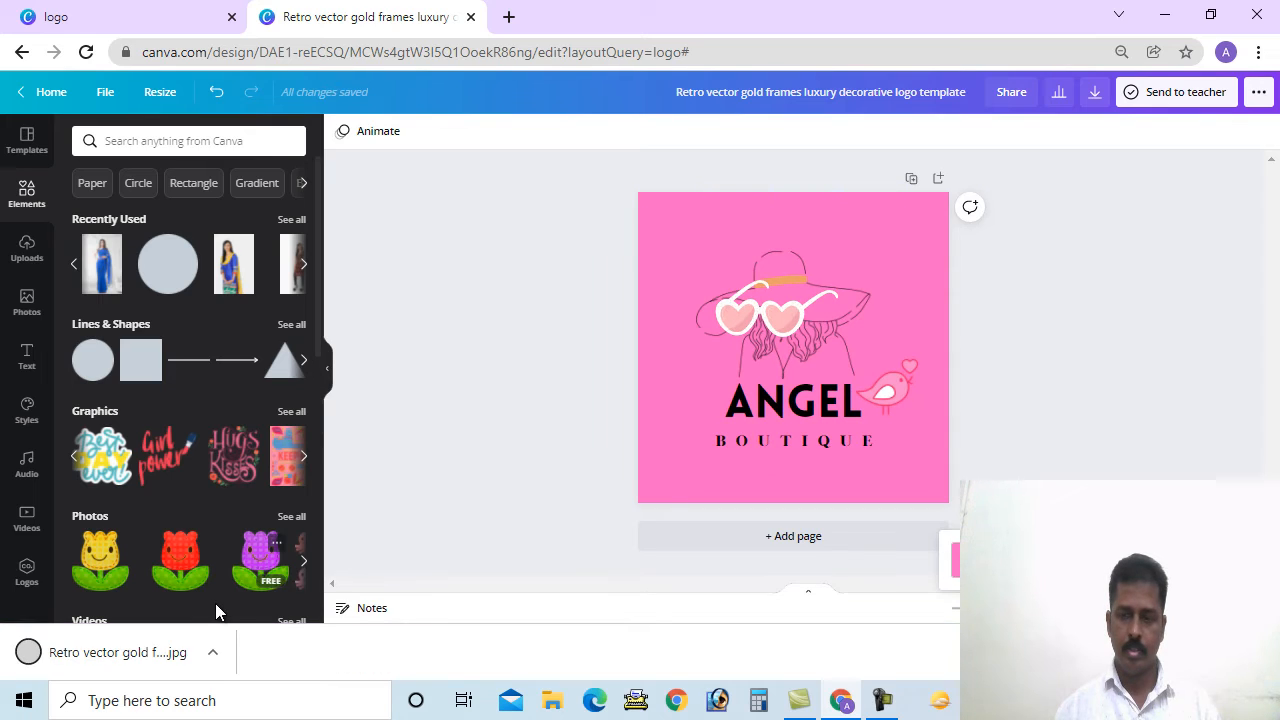
Show the downloaded logo JPG in the Downloads folder in File Explorer.
click(212, 652)
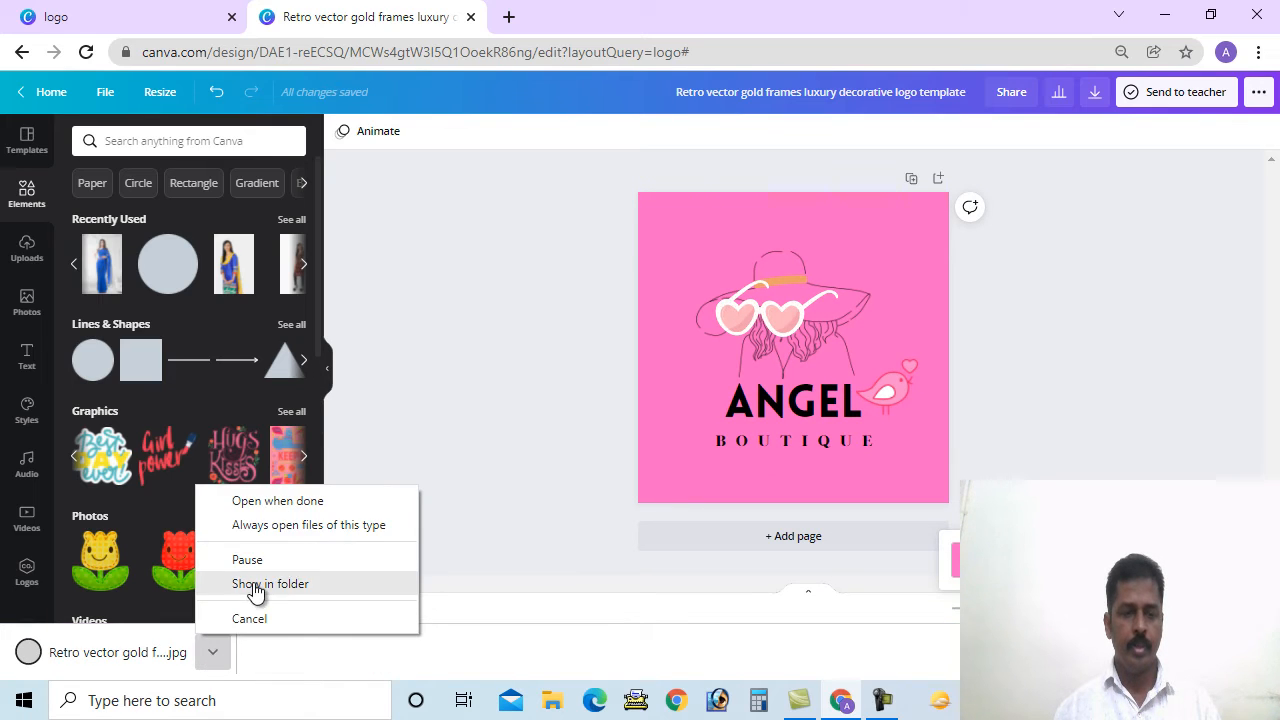
click(255, 589)
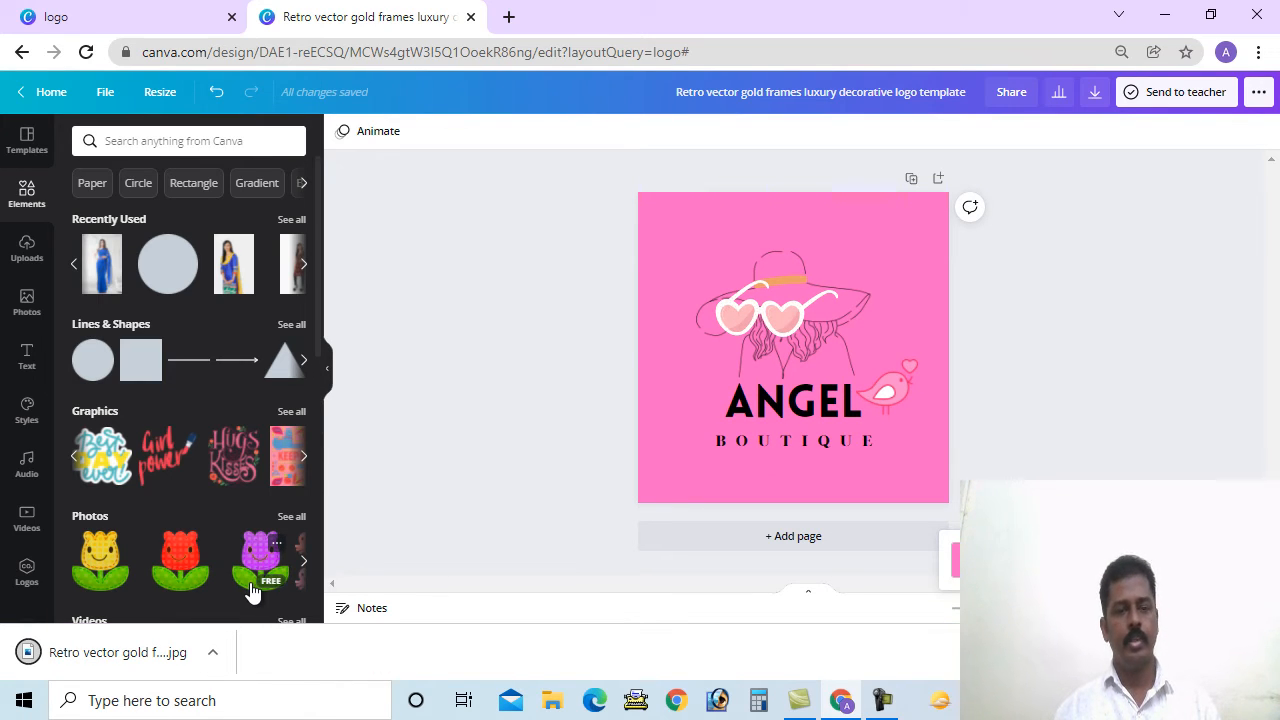
click(213, 653)
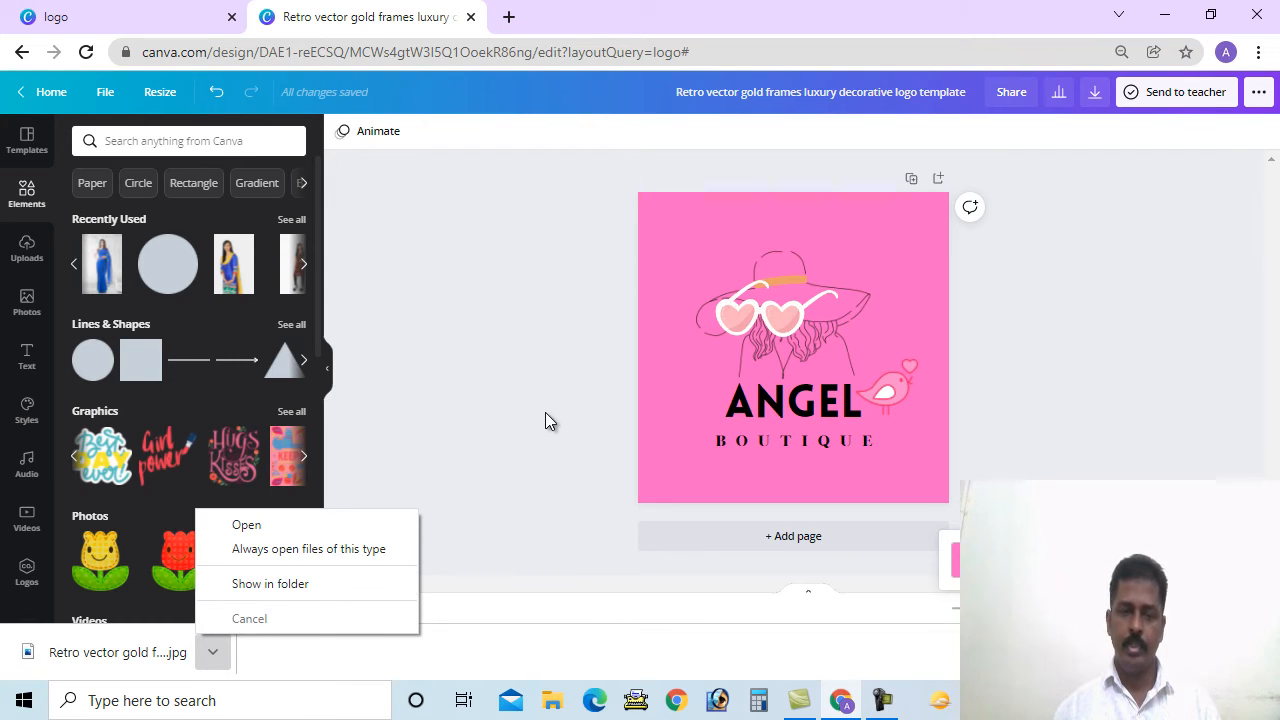
click(290, 588)
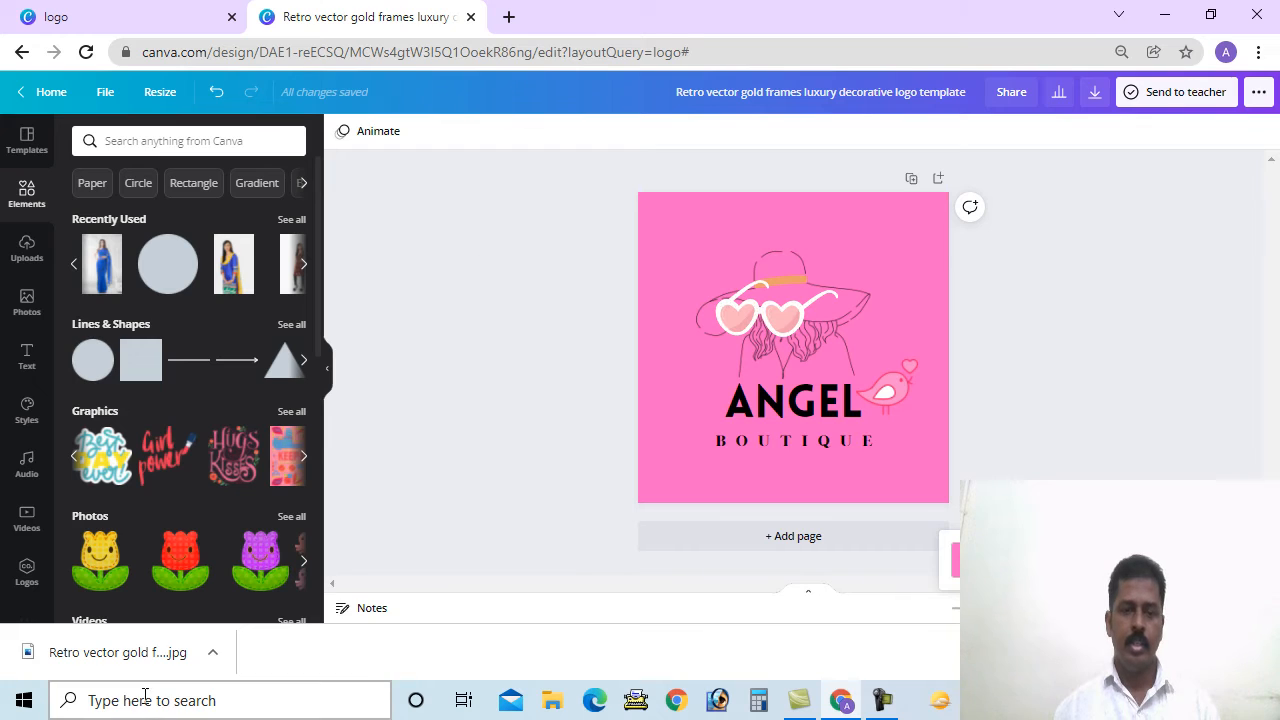
click(211, 653)
click(268, 587)
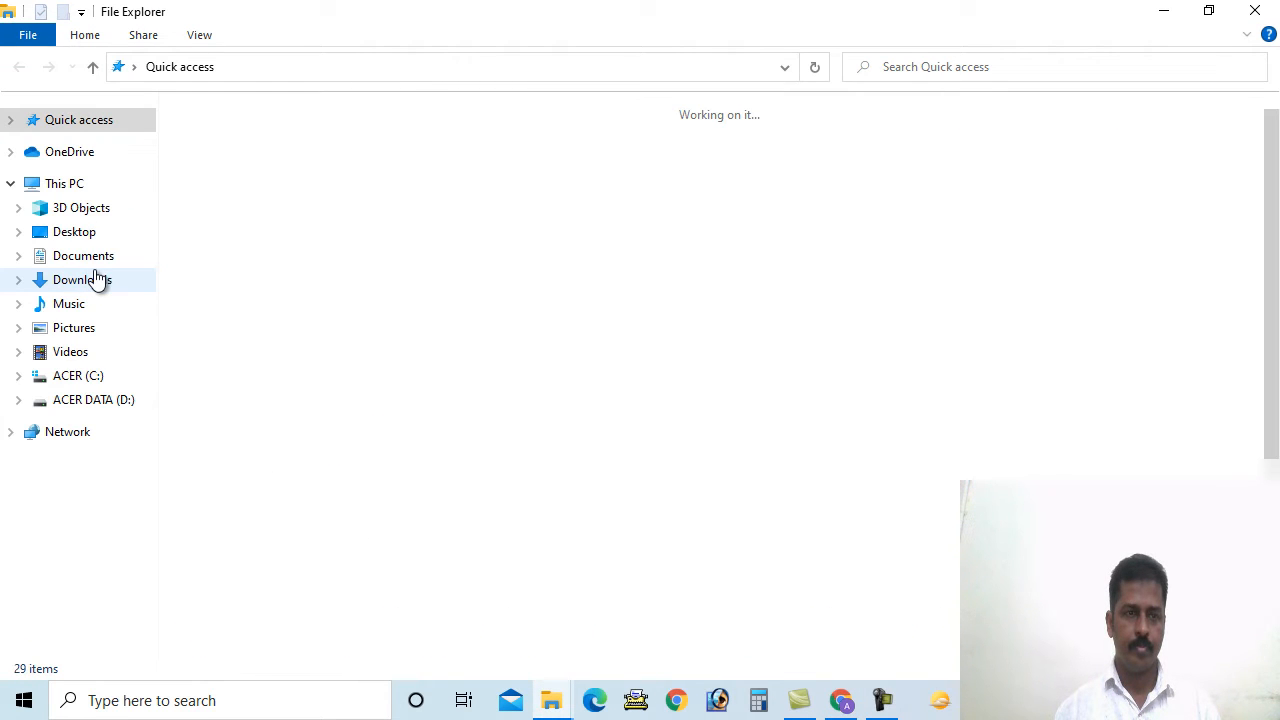
click(91, 286)
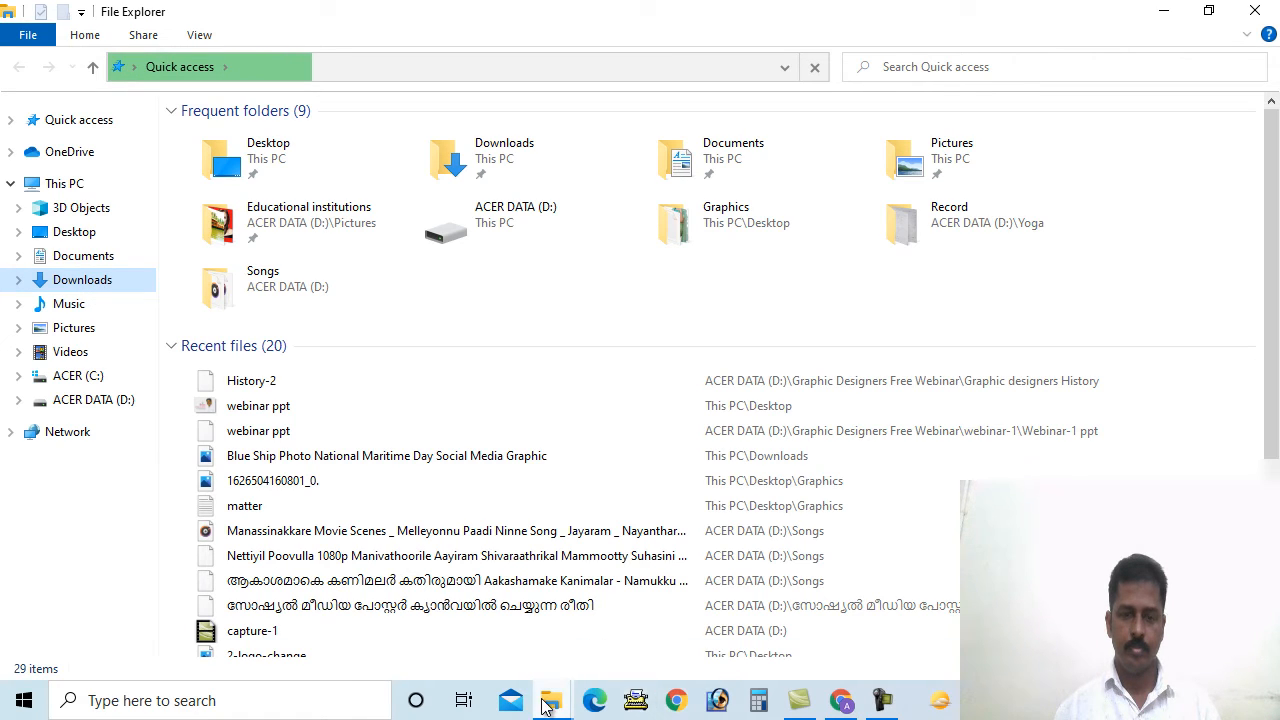
mouse_move(545, 706)
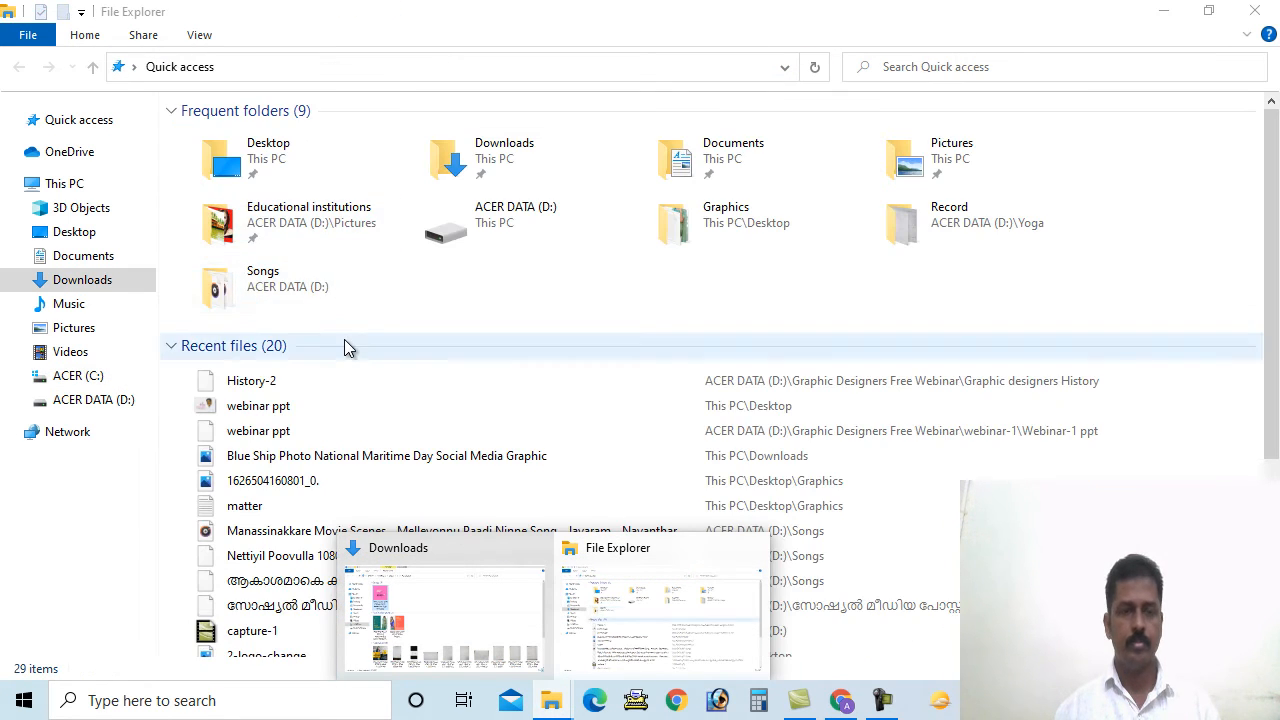
click(388, 610)
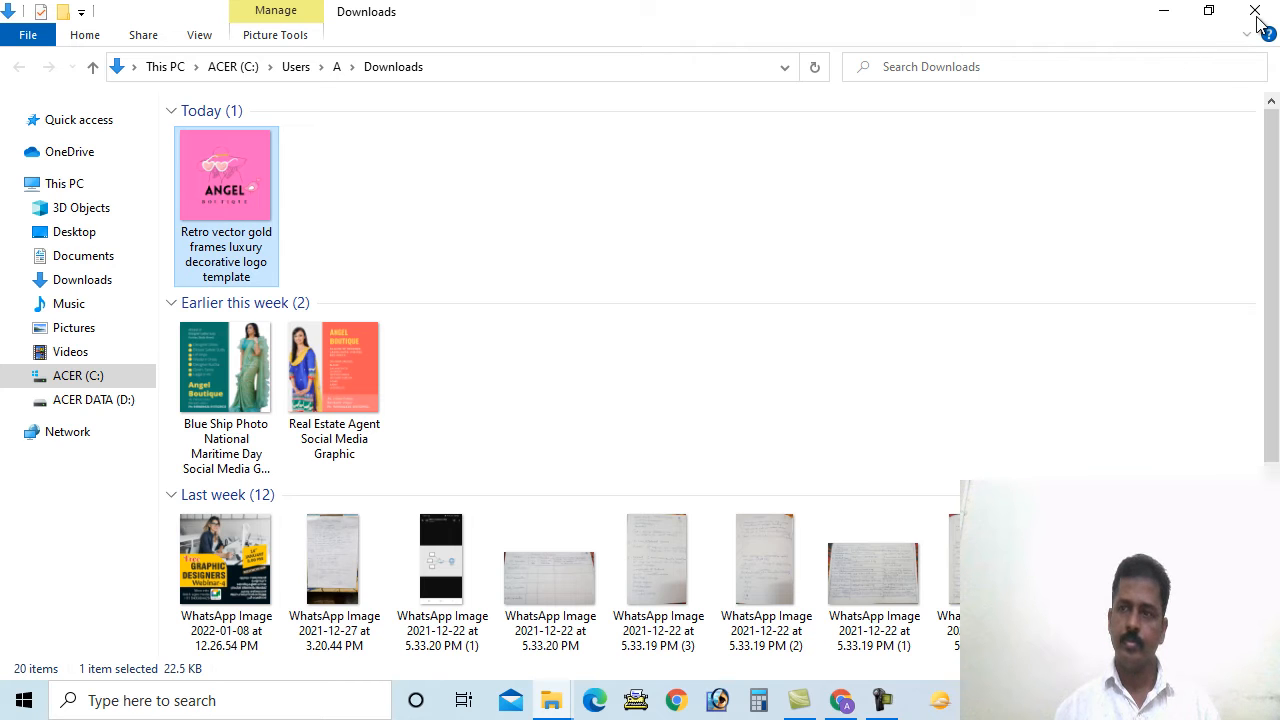
Switch back to Canva's template search page in the browser and search the templates for "poster".
click(840, 702)
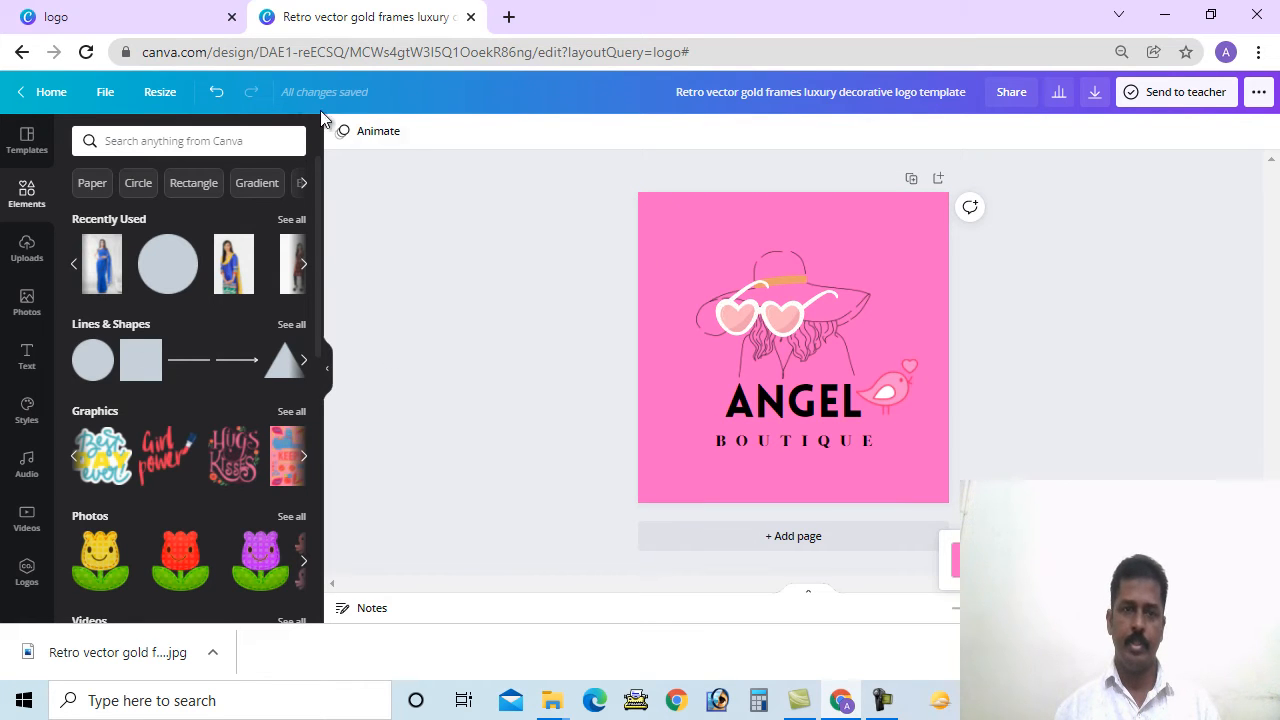
click(109, 20)
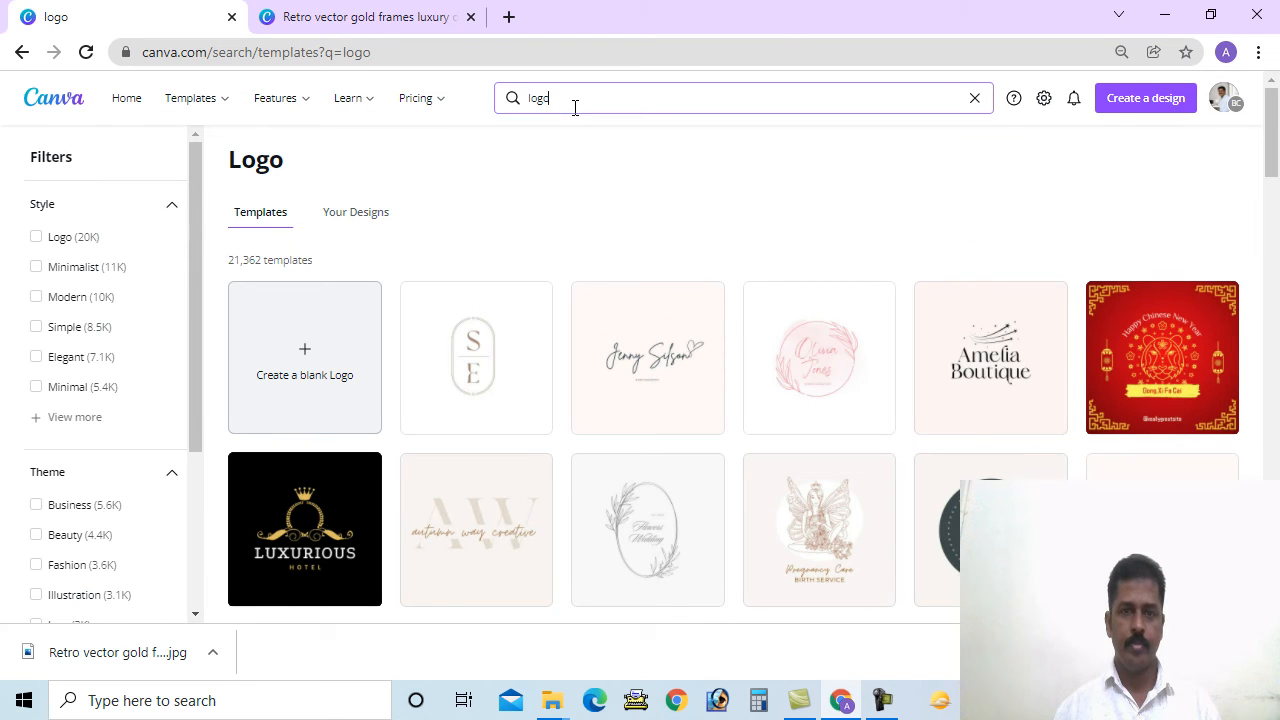
click(513, 98)
text(poster)
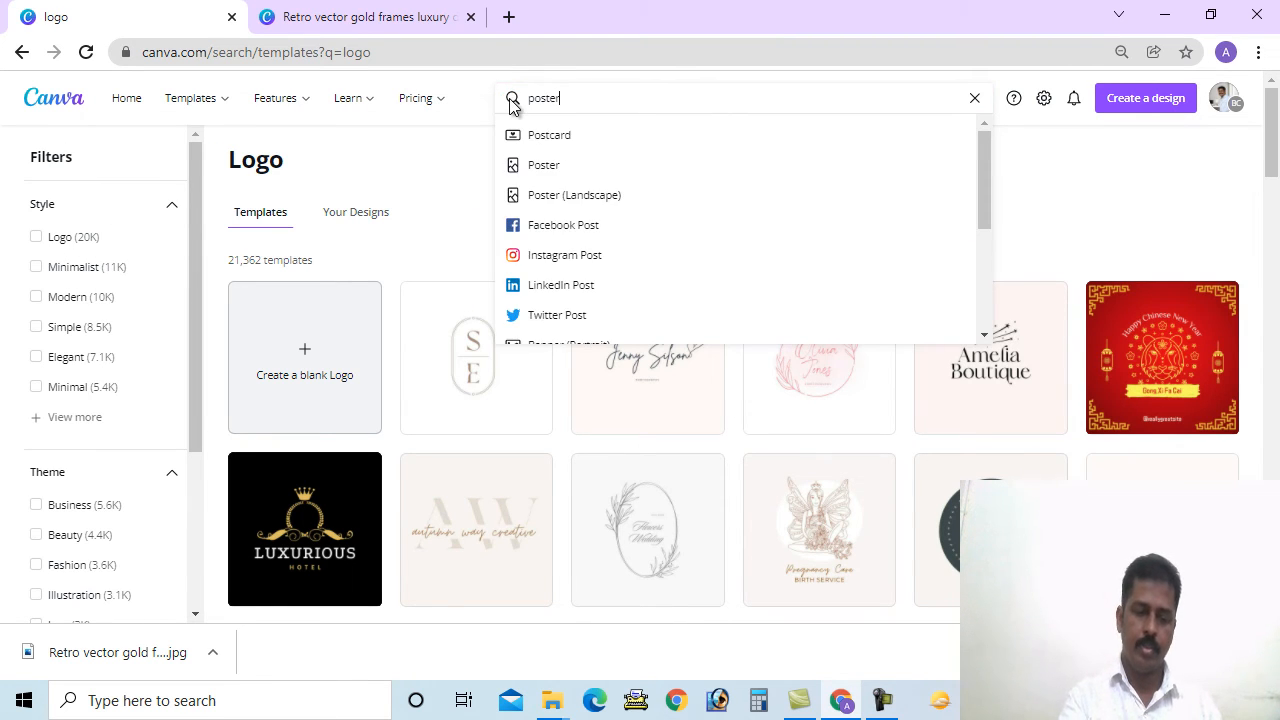
key(Return)
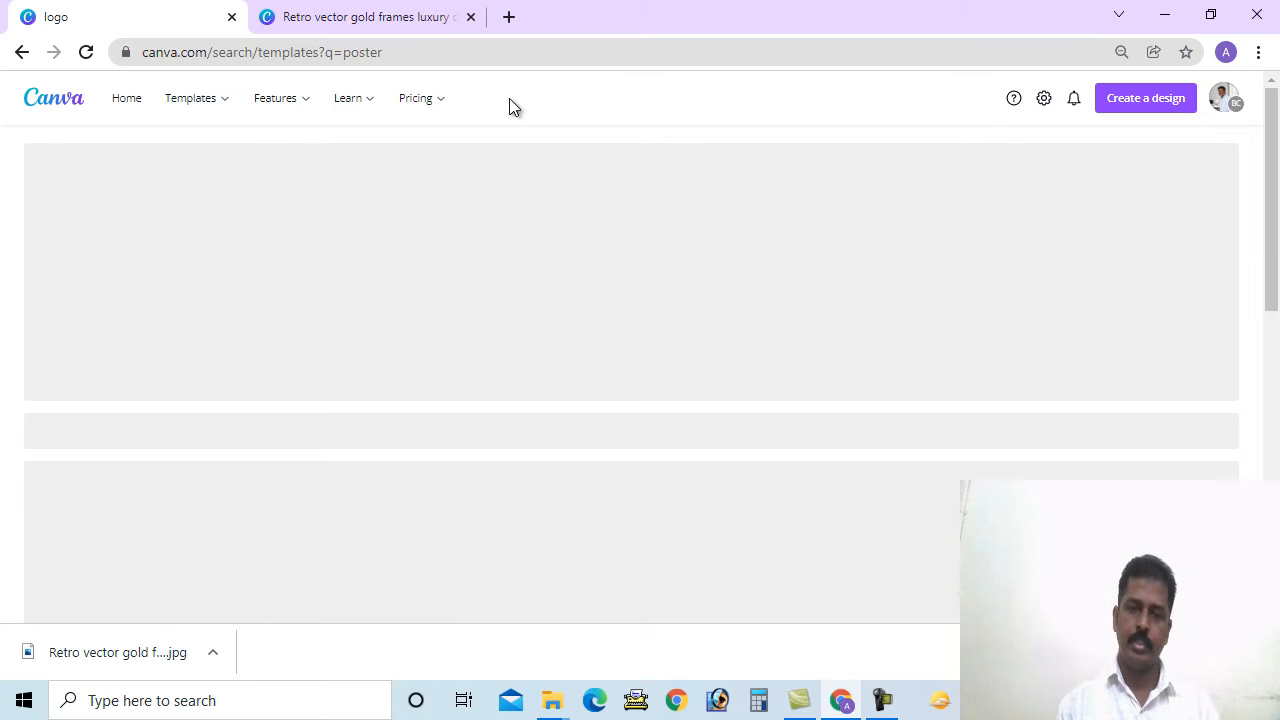
scroll(512, 300, down, 2)
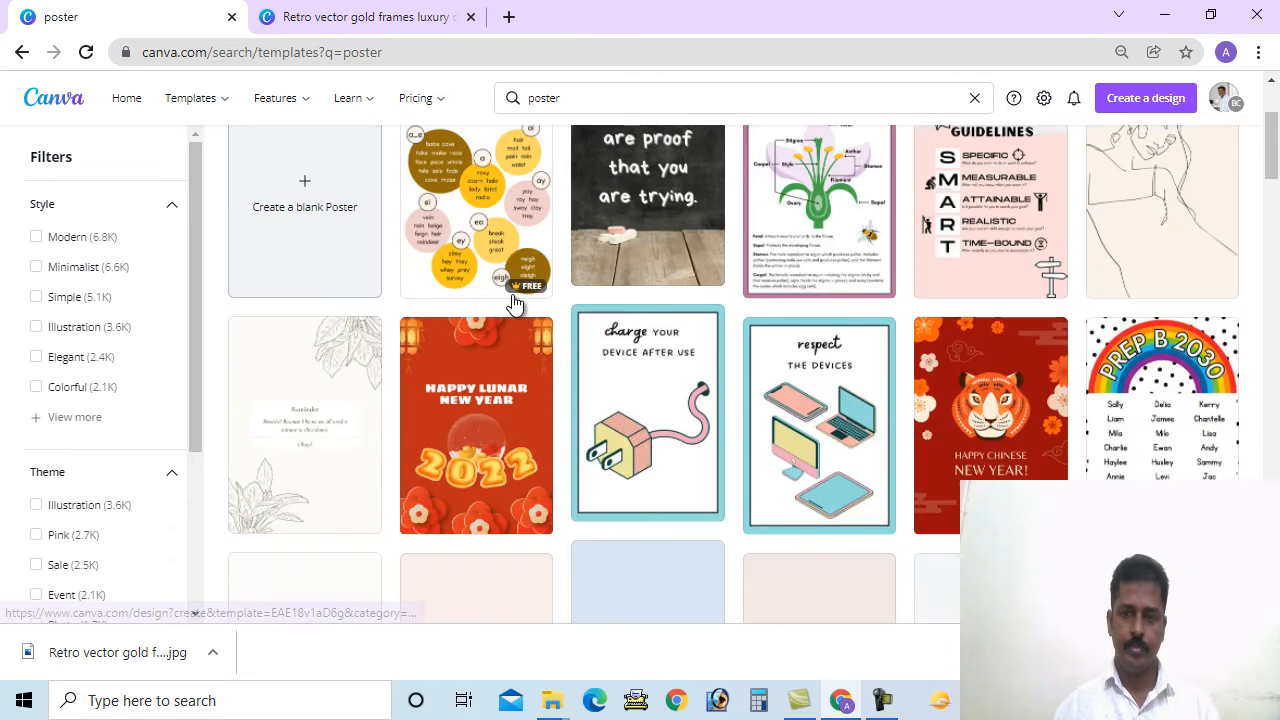
scroll(520, 277, up, 2)
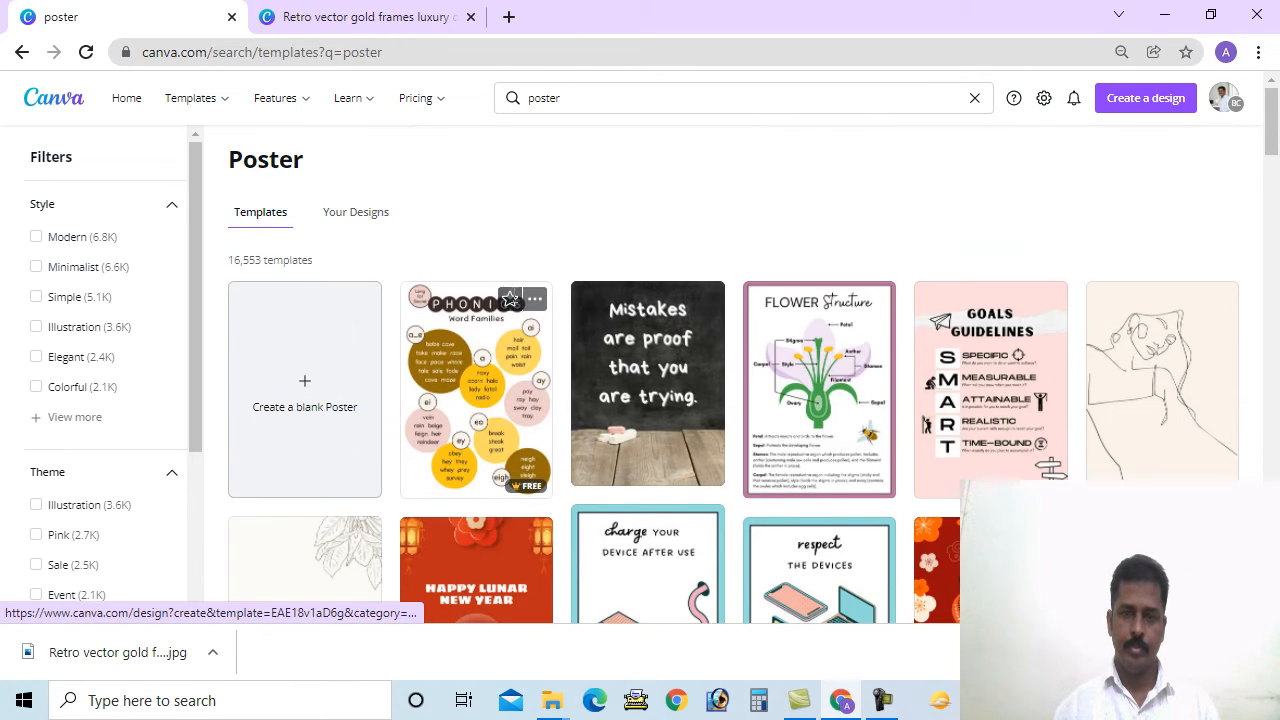
Refine the template search to "social media poster" and browse the designs for a suitable one.
click(527, 106)
text(soci)
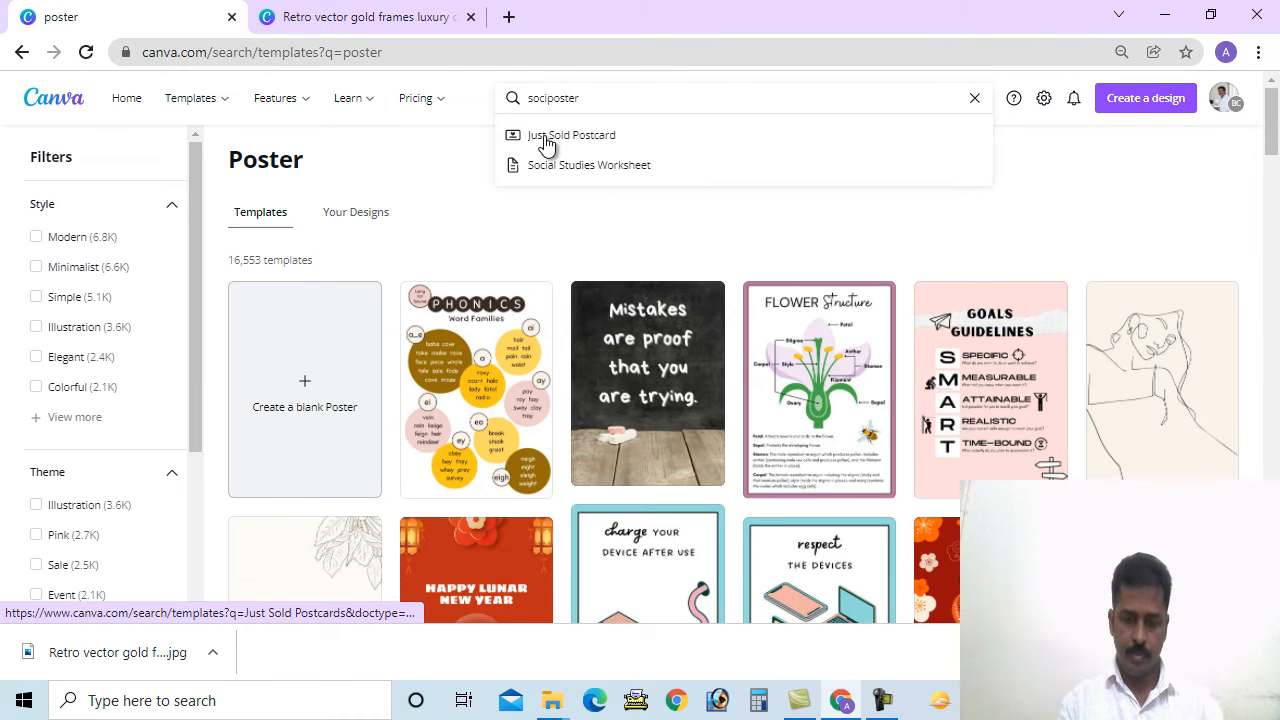
text(al )
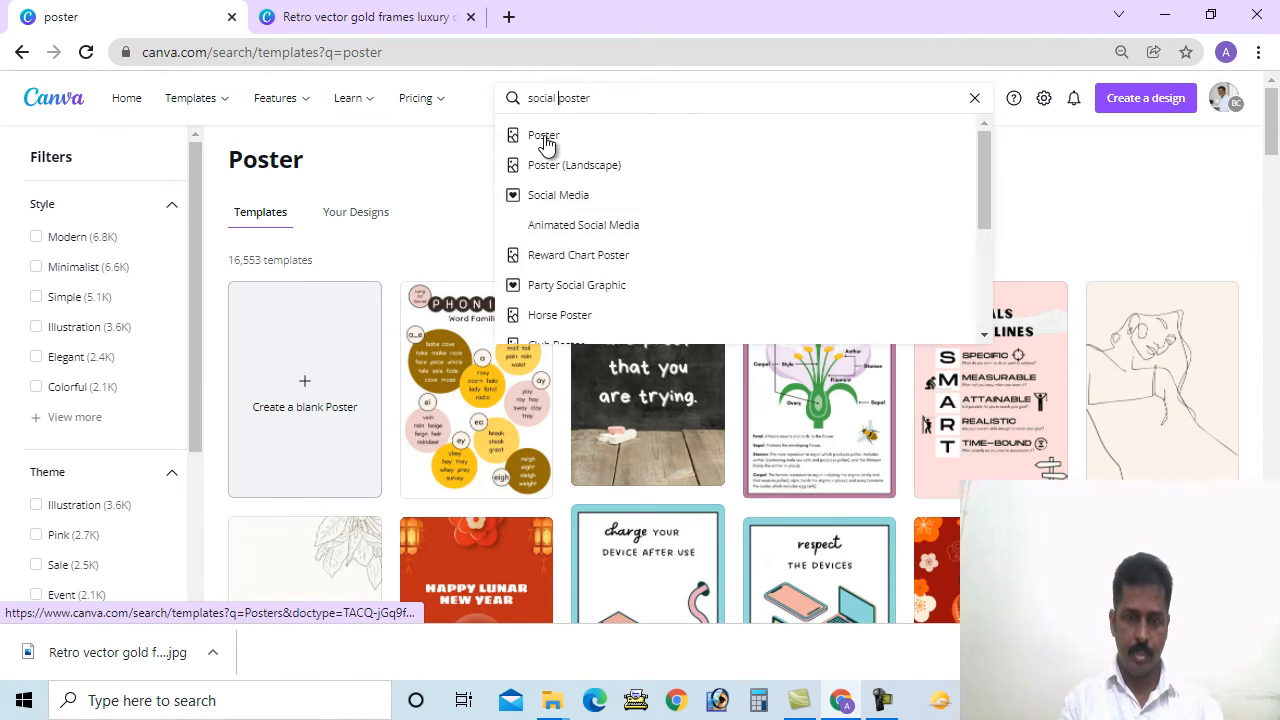
text(media)
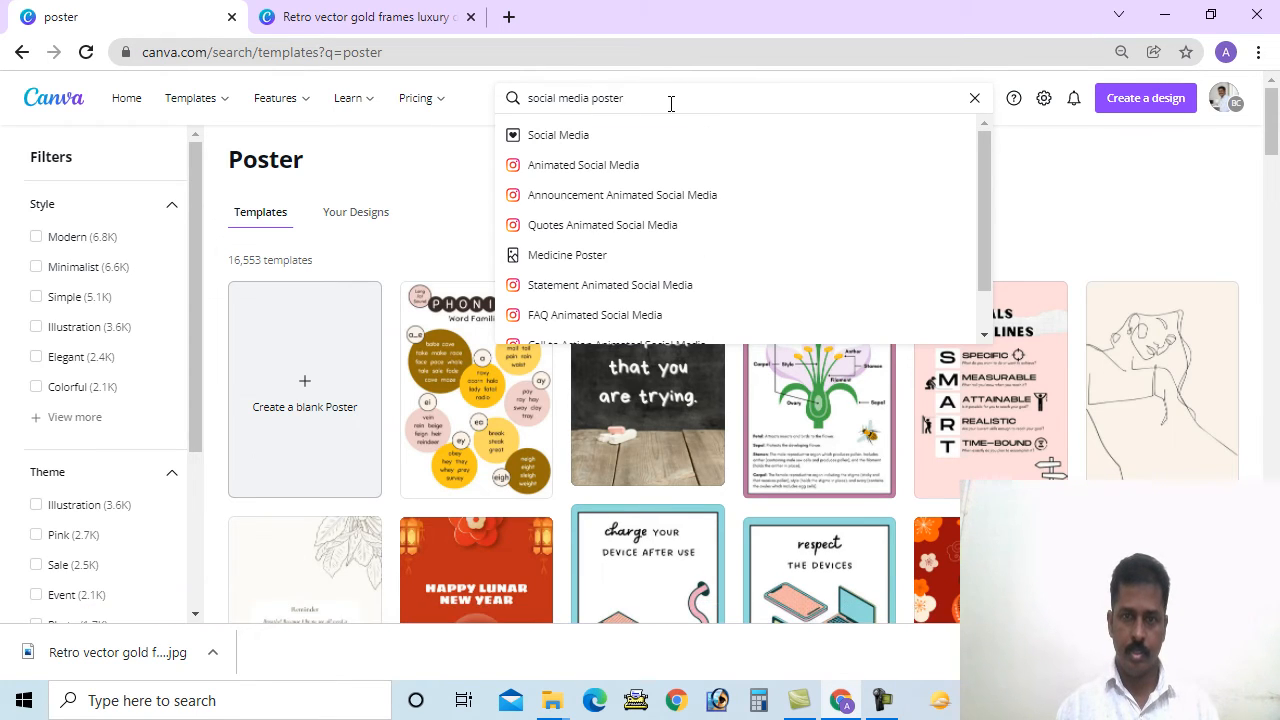
key(Return)
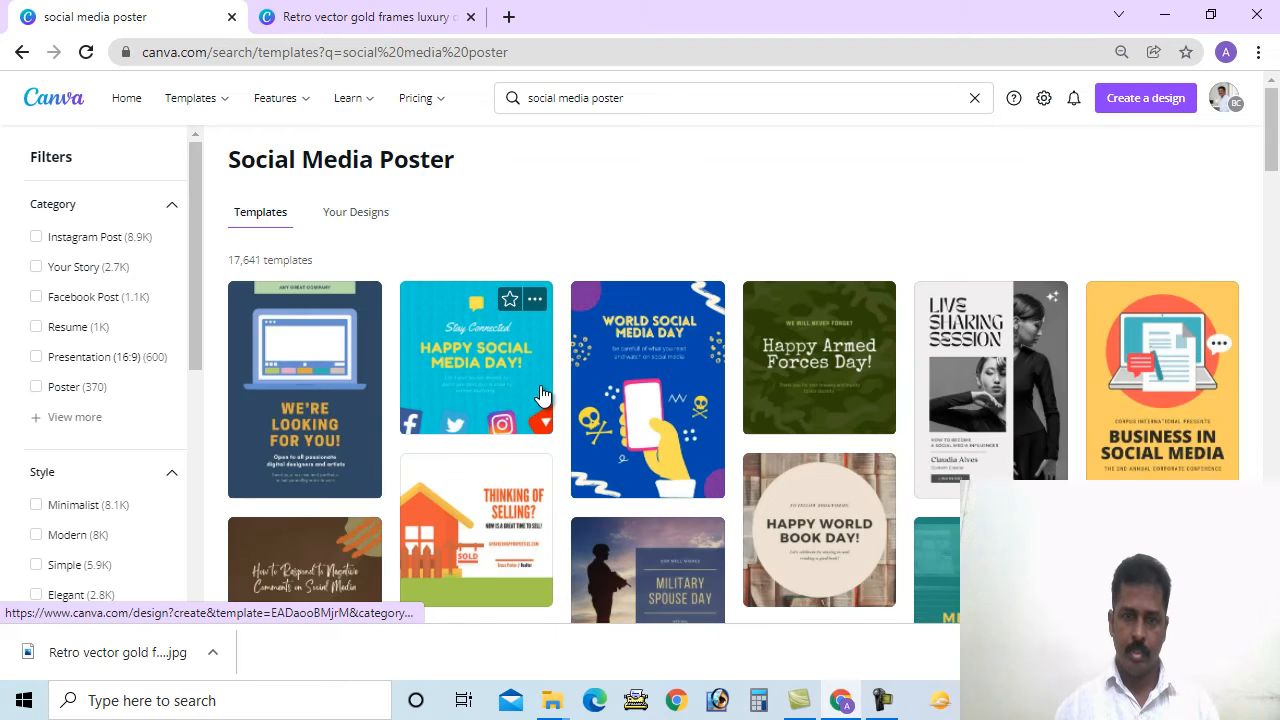
scroll(540, 397, down, 10)
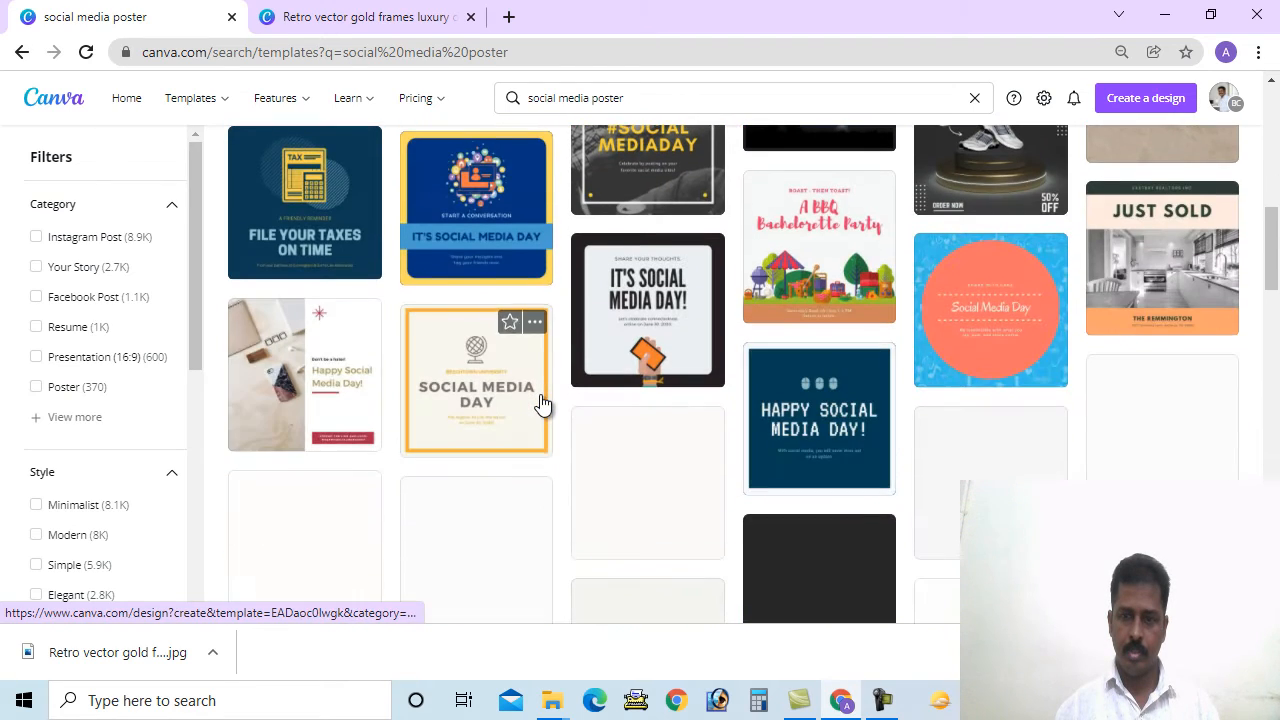
scroll(540, 402, down, 10)
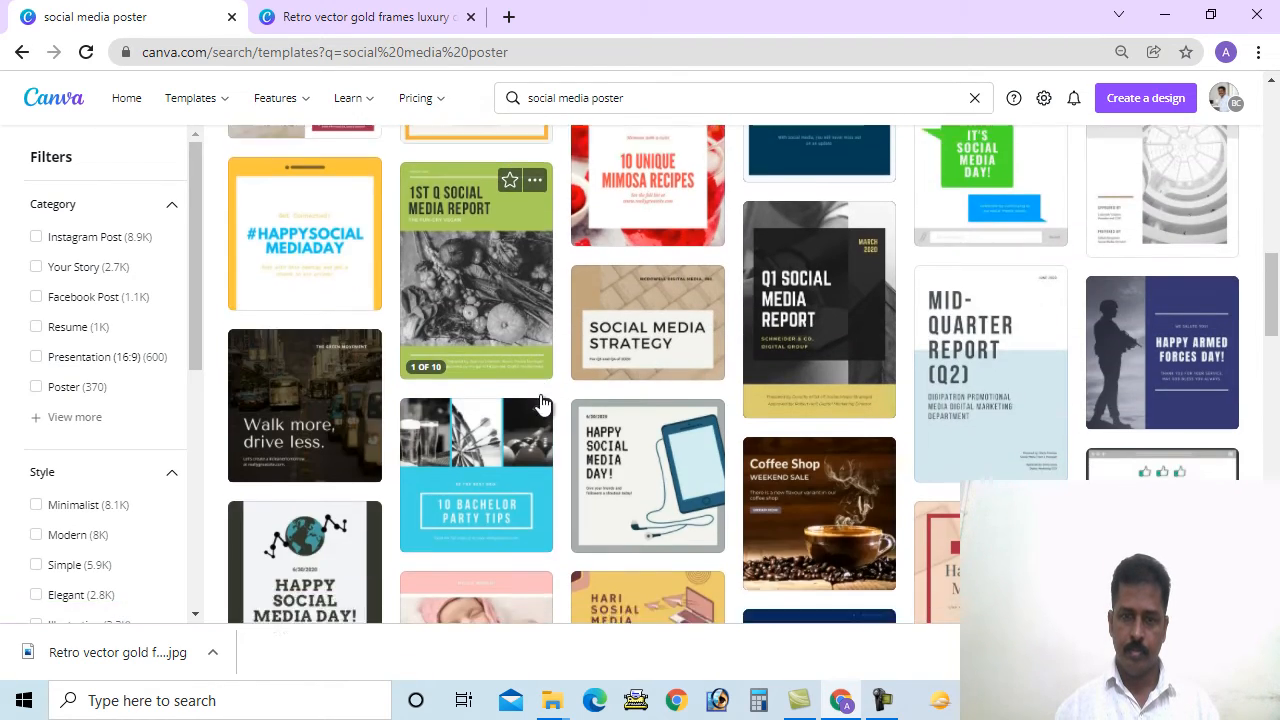
scroll(542, 403, down, 3)
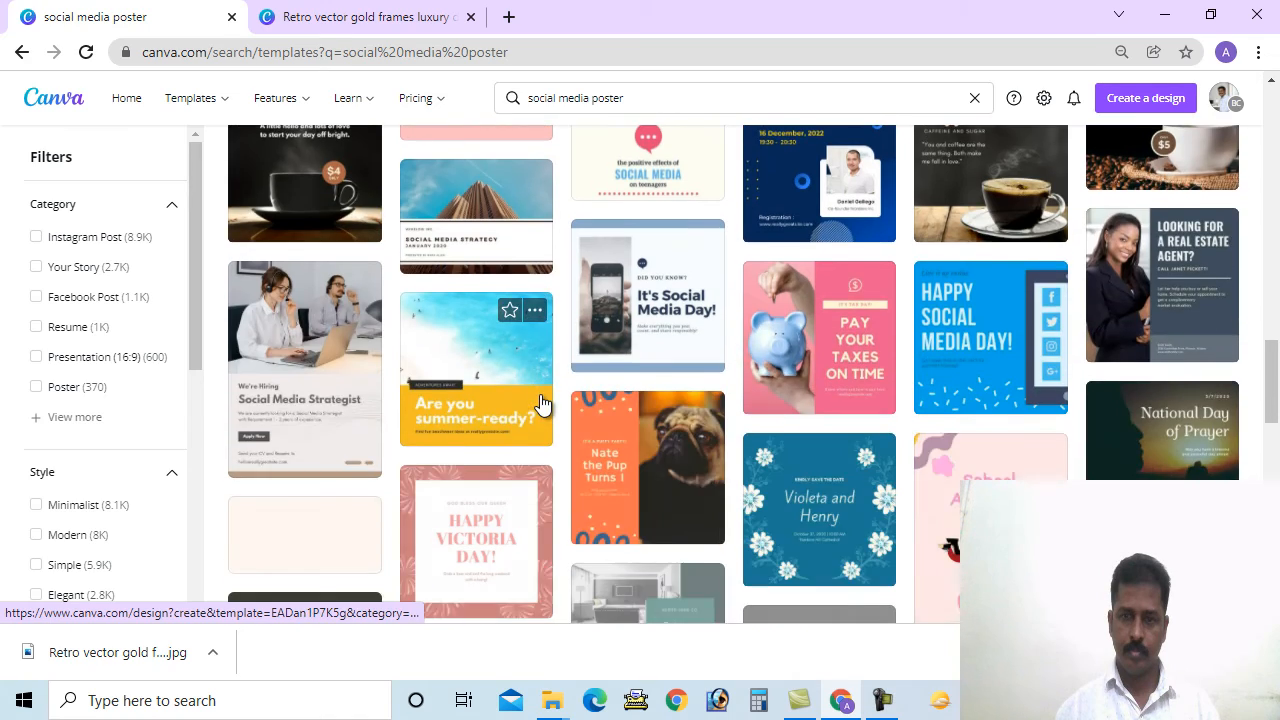
scroll(545, 404, up, 5)
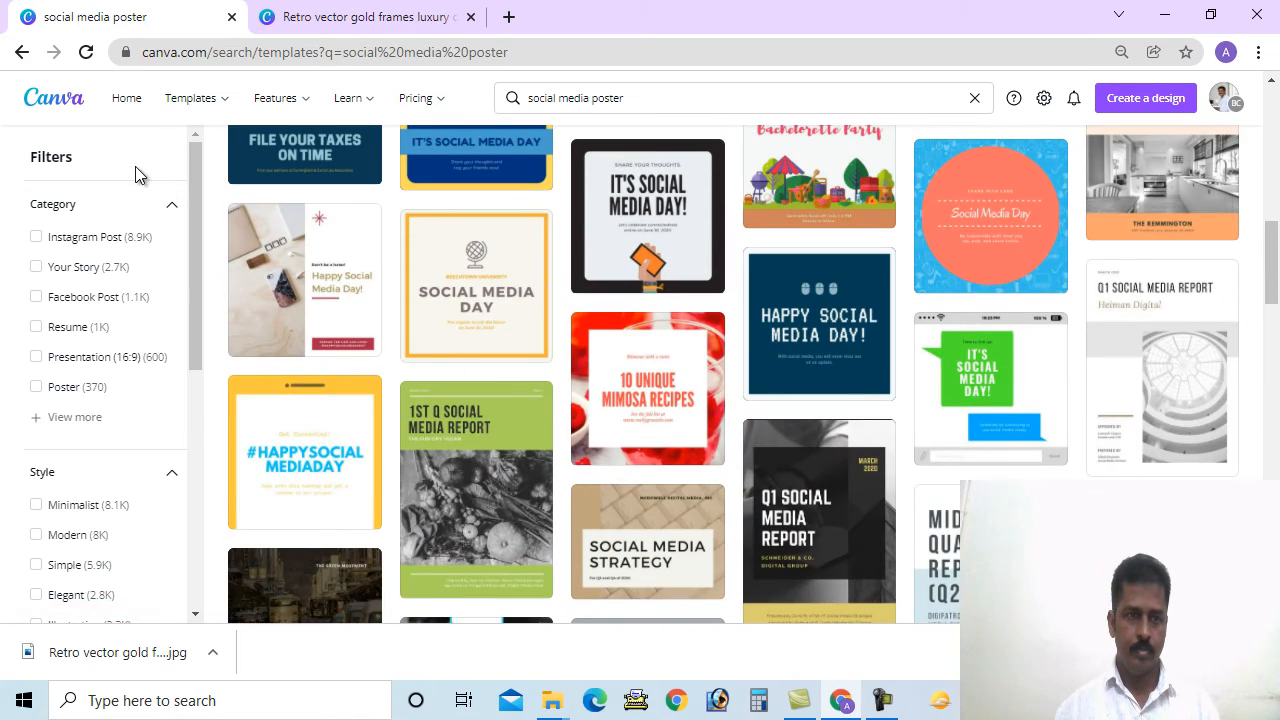
scroll(411, 321, up, 10)
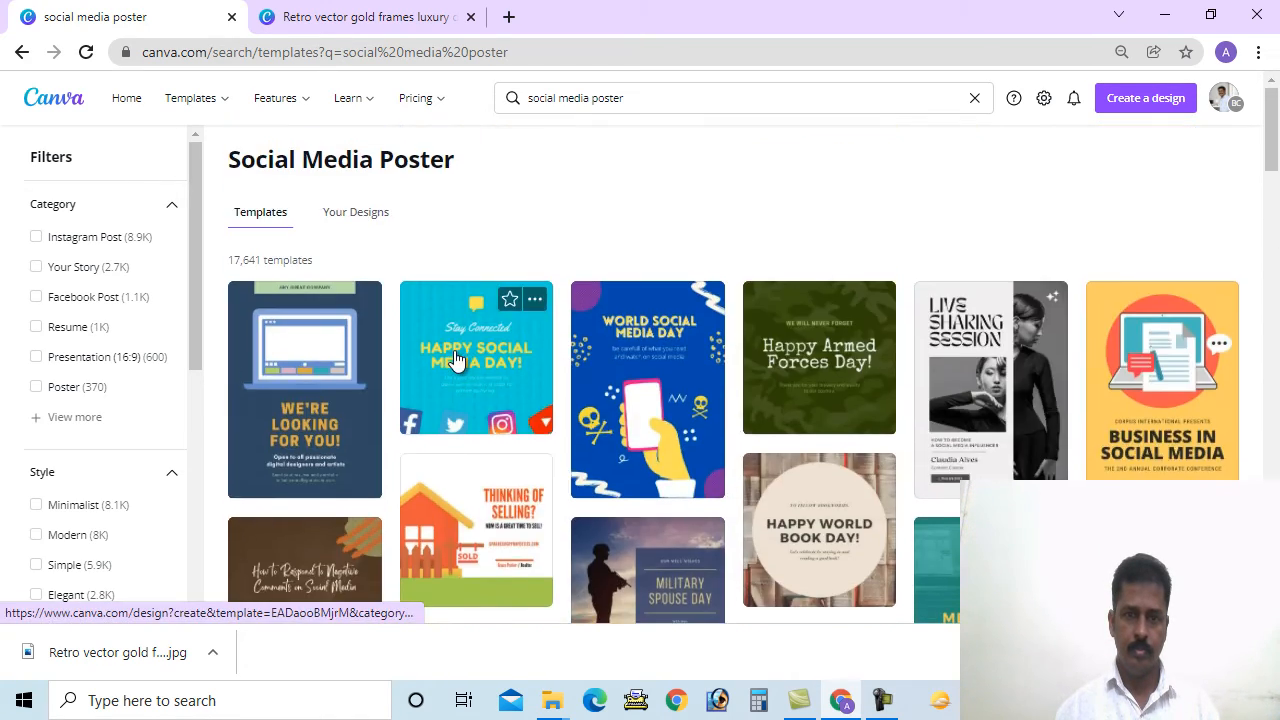
click(820, 372)
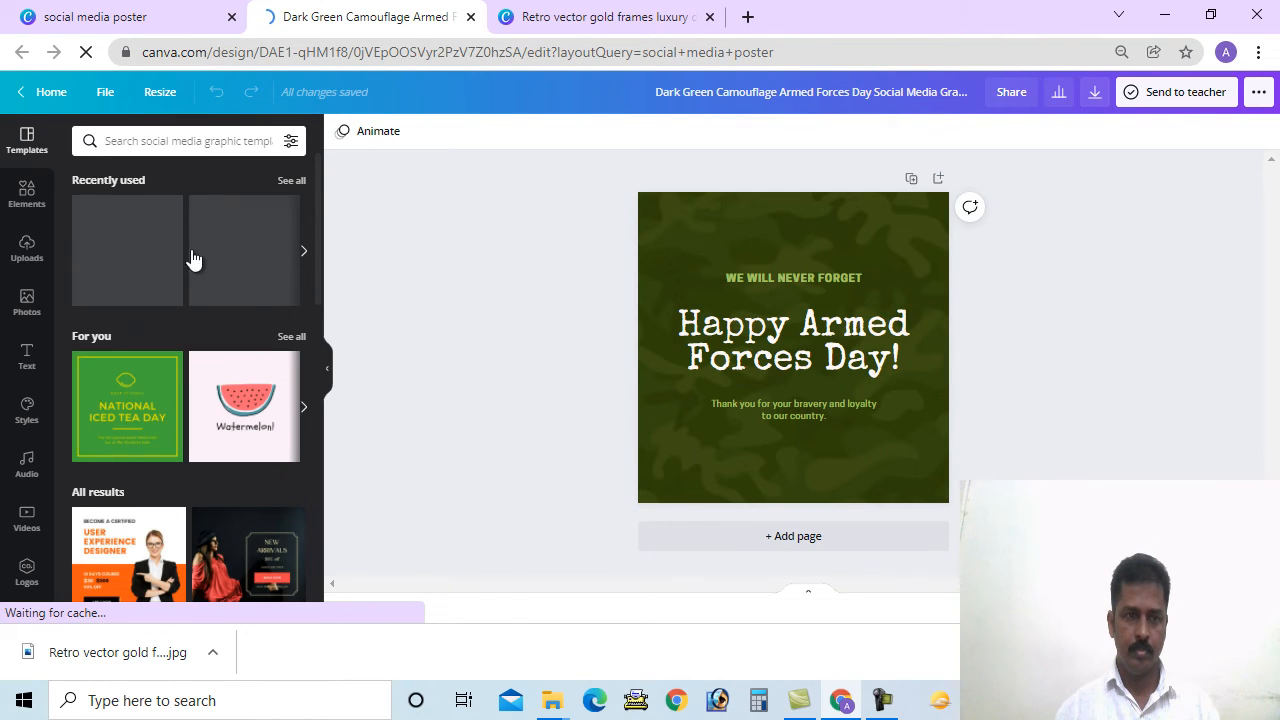
scroll(255, 365, down, 5)
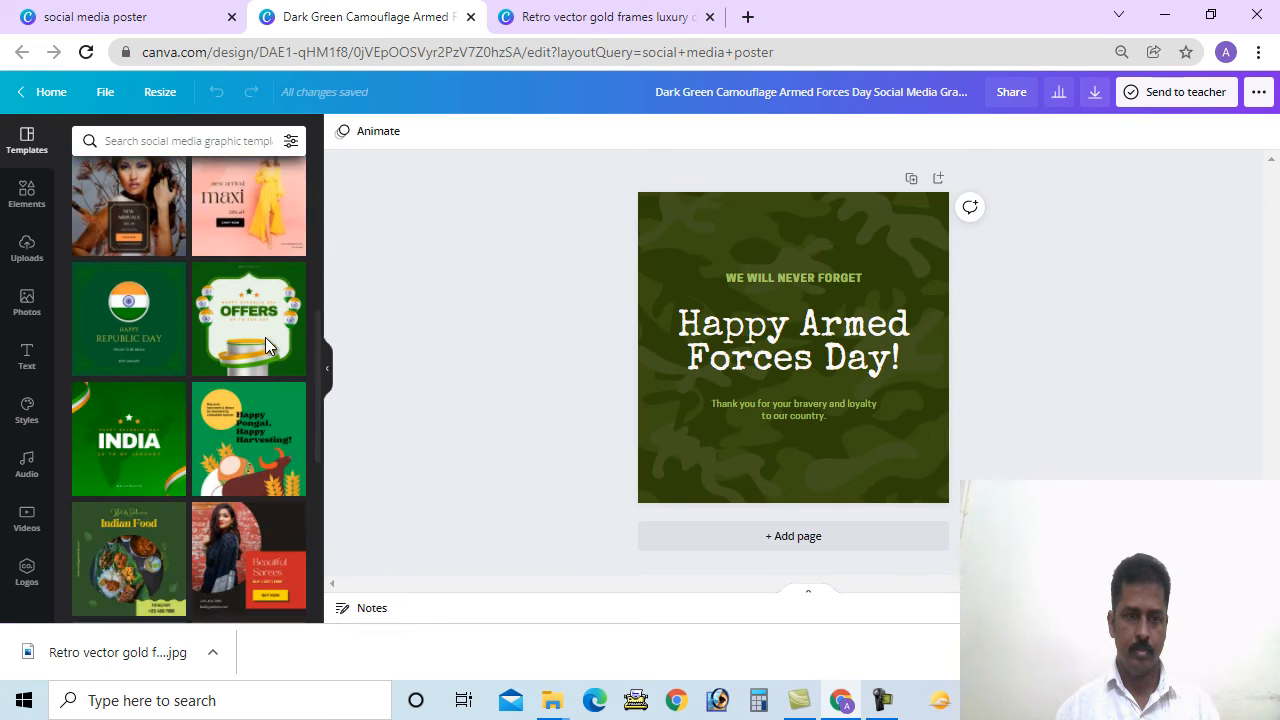
scroll(265, 337, down, 1)
click(471, 17)
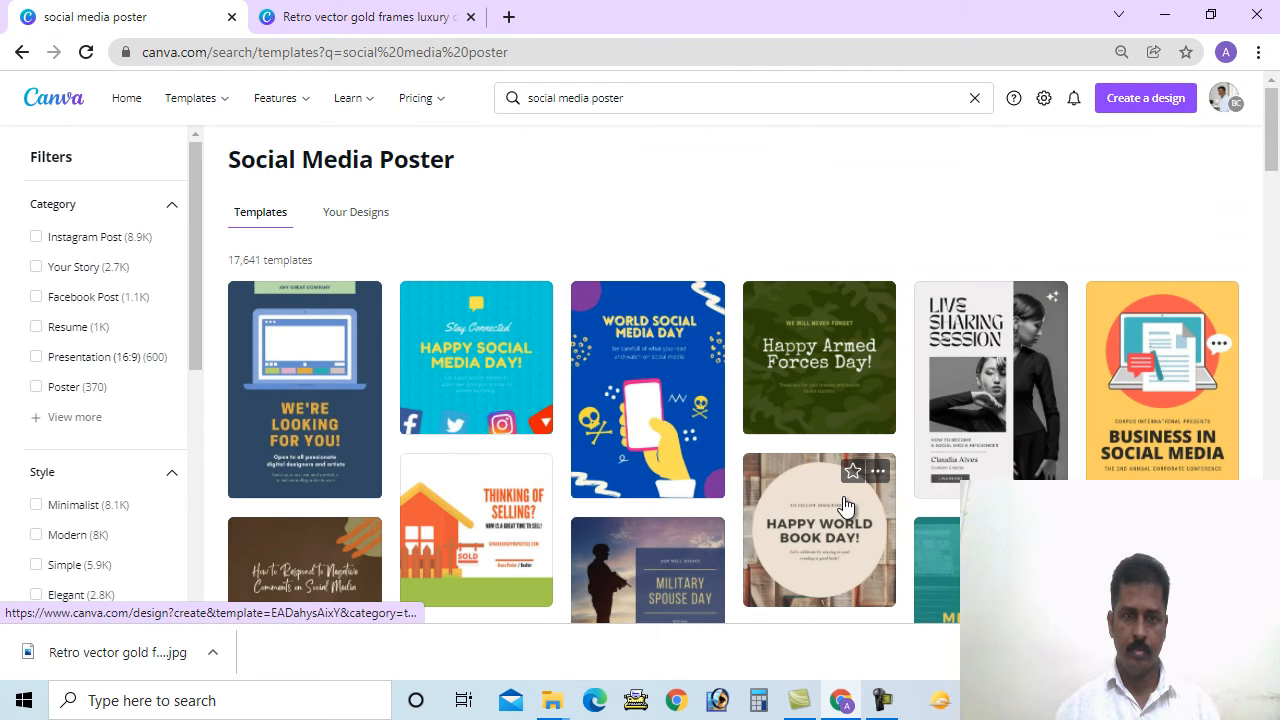
Browse the social media poster templates and open the "We're Looking For You!" laptop hiring poster for editing.
scroll(845, 505, down, 4)
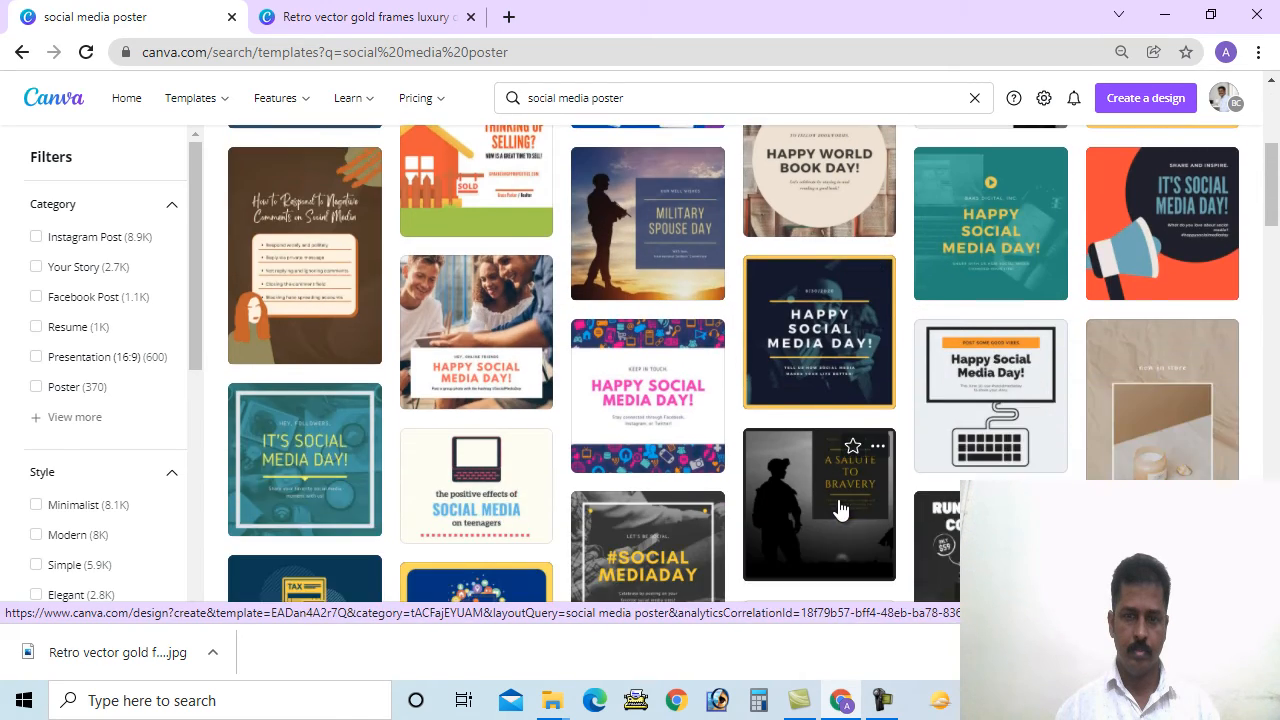
scroll(840, 510, down, 10)
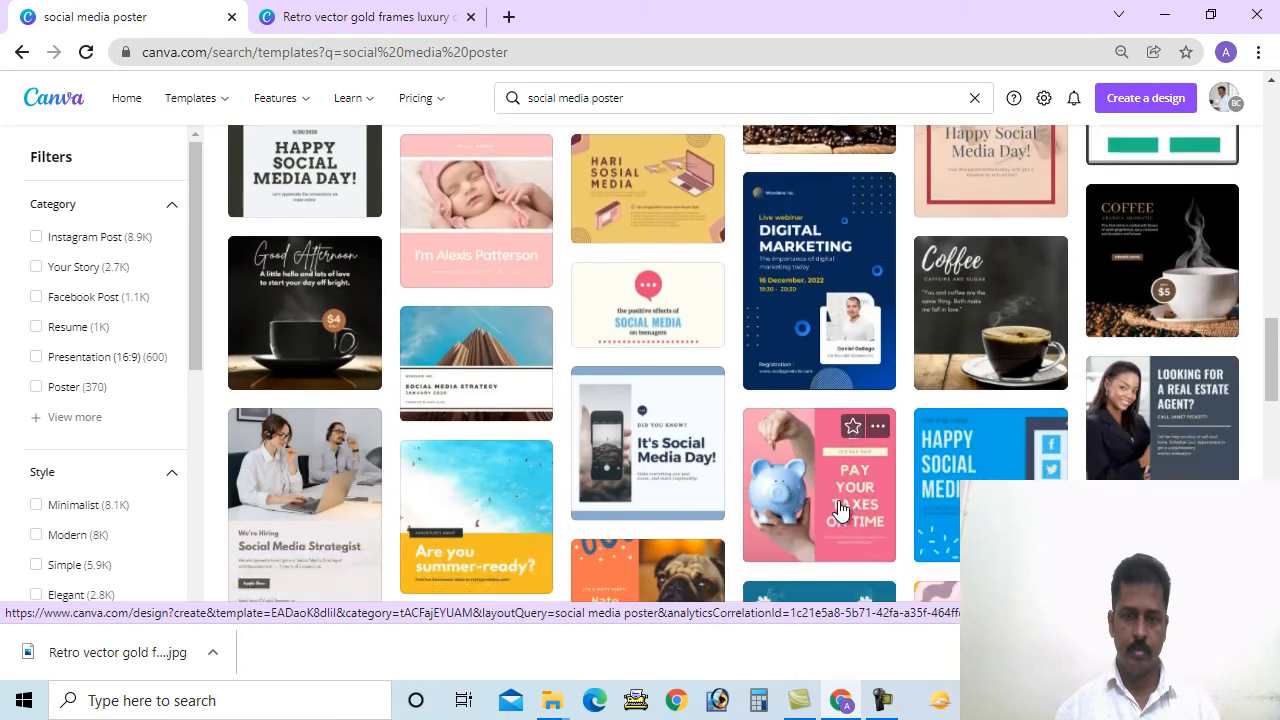
scroll(840, 510, down, 5)
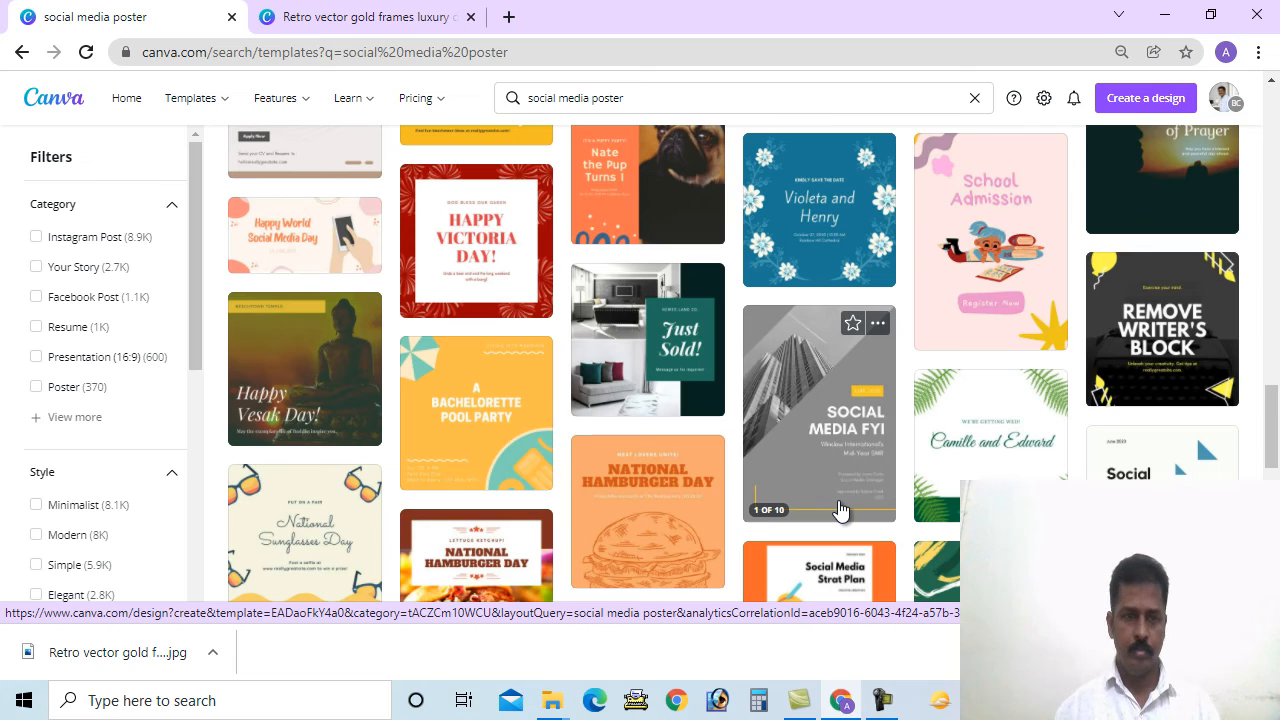
scroll(840, 510, down, 5)
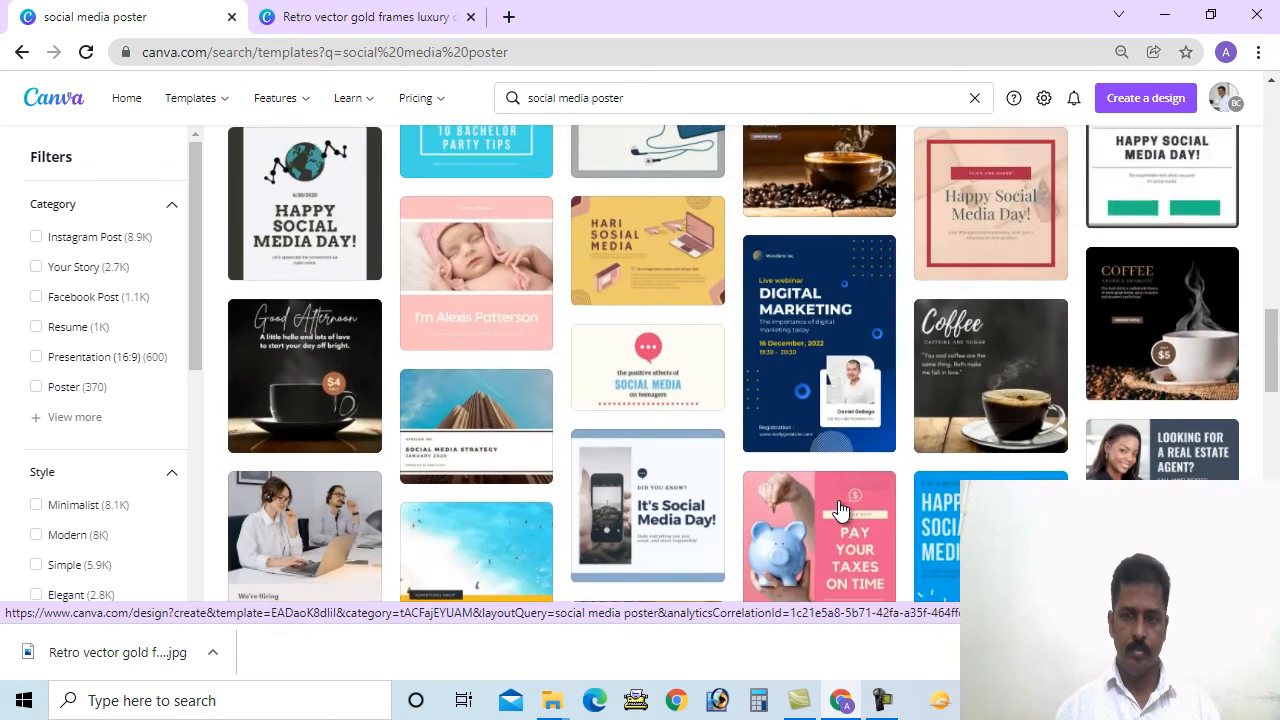
scroll(840, 510, up, 10)
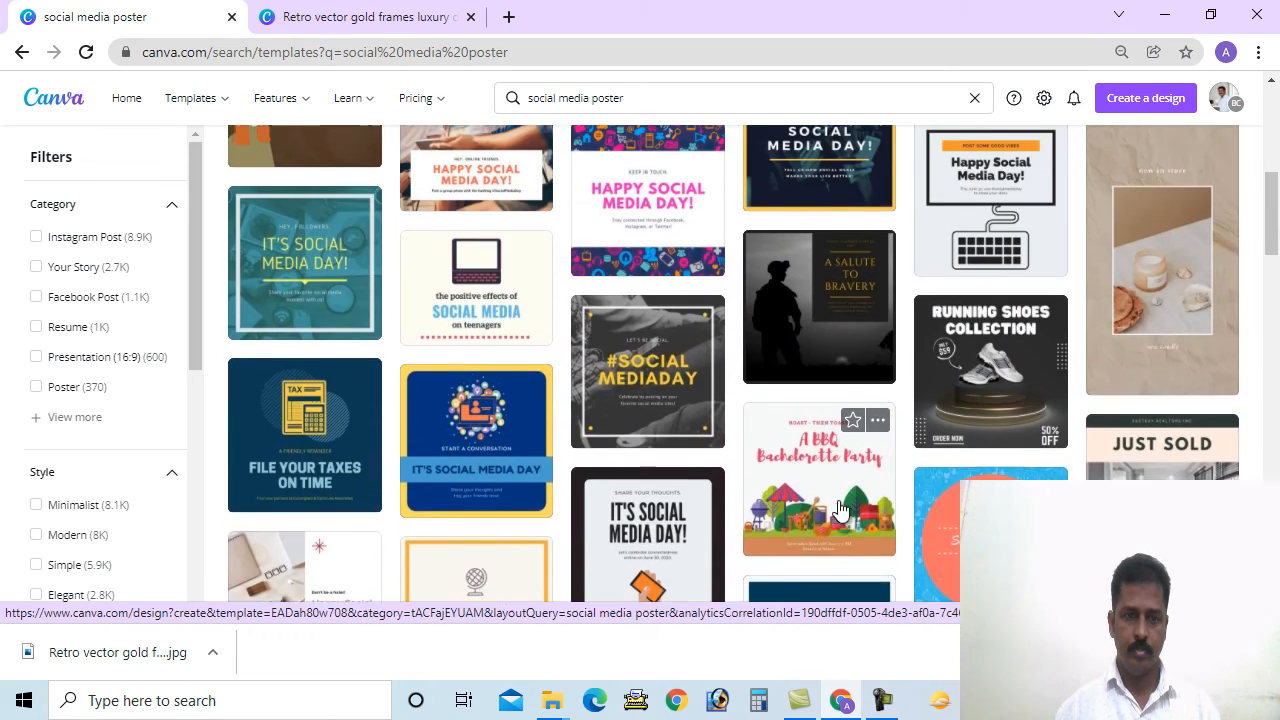
scroll(840, 510, up, 10)
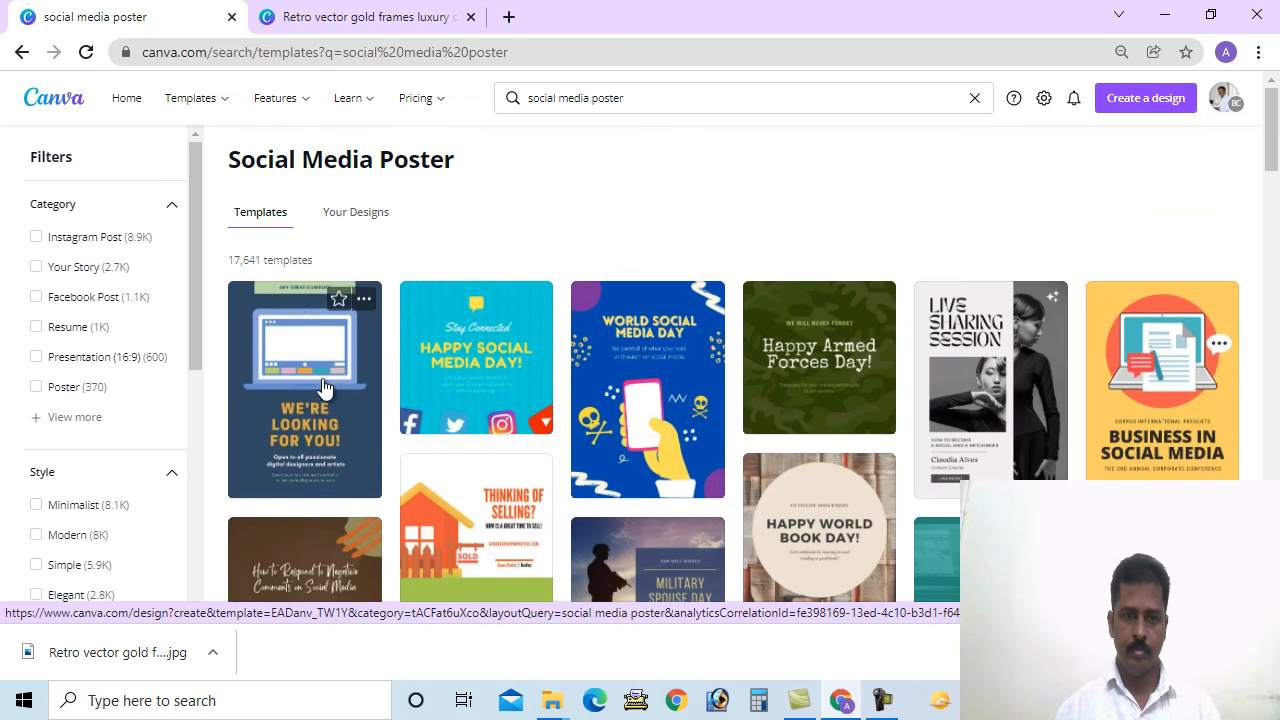
click(322, 388)
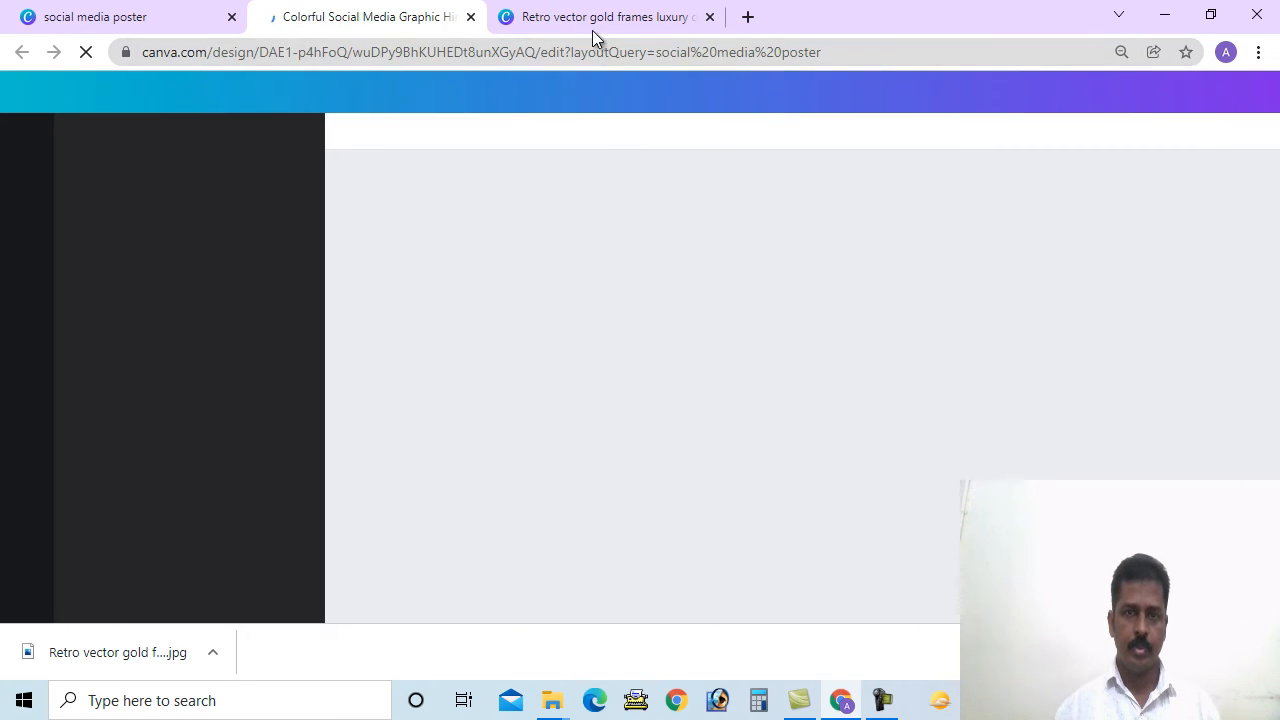
click(594, 24)
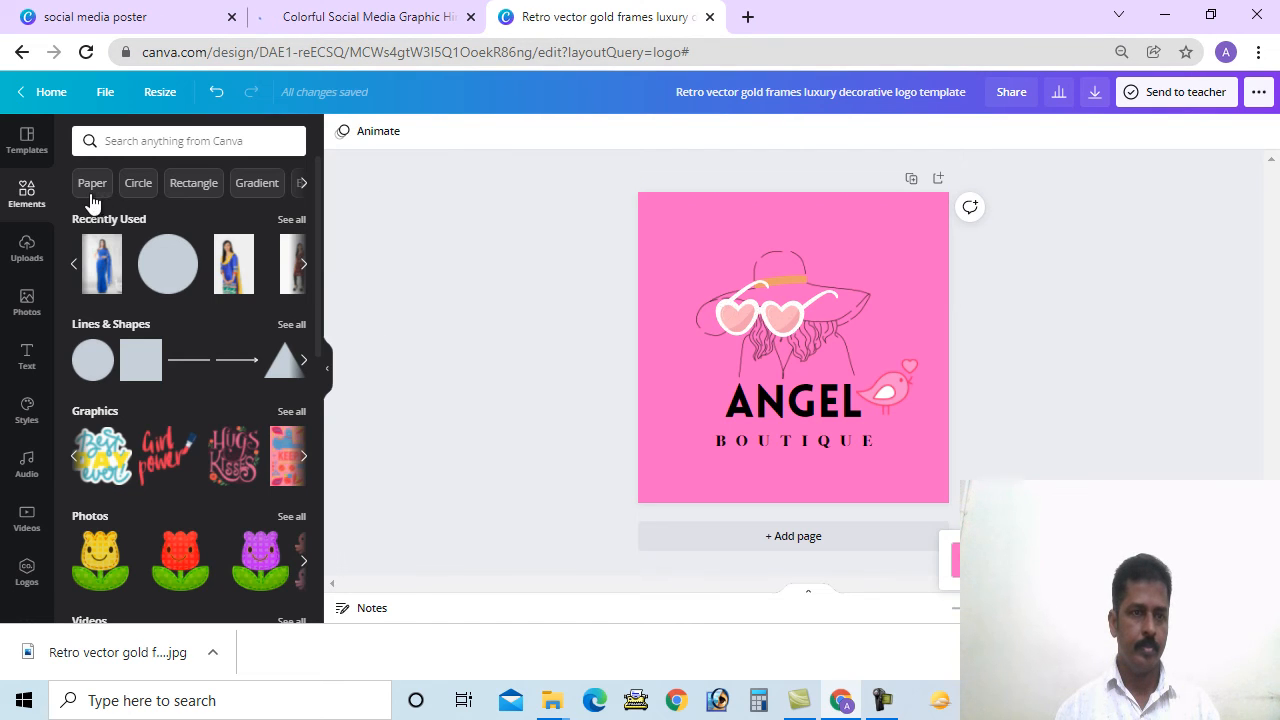
click(345, 22)
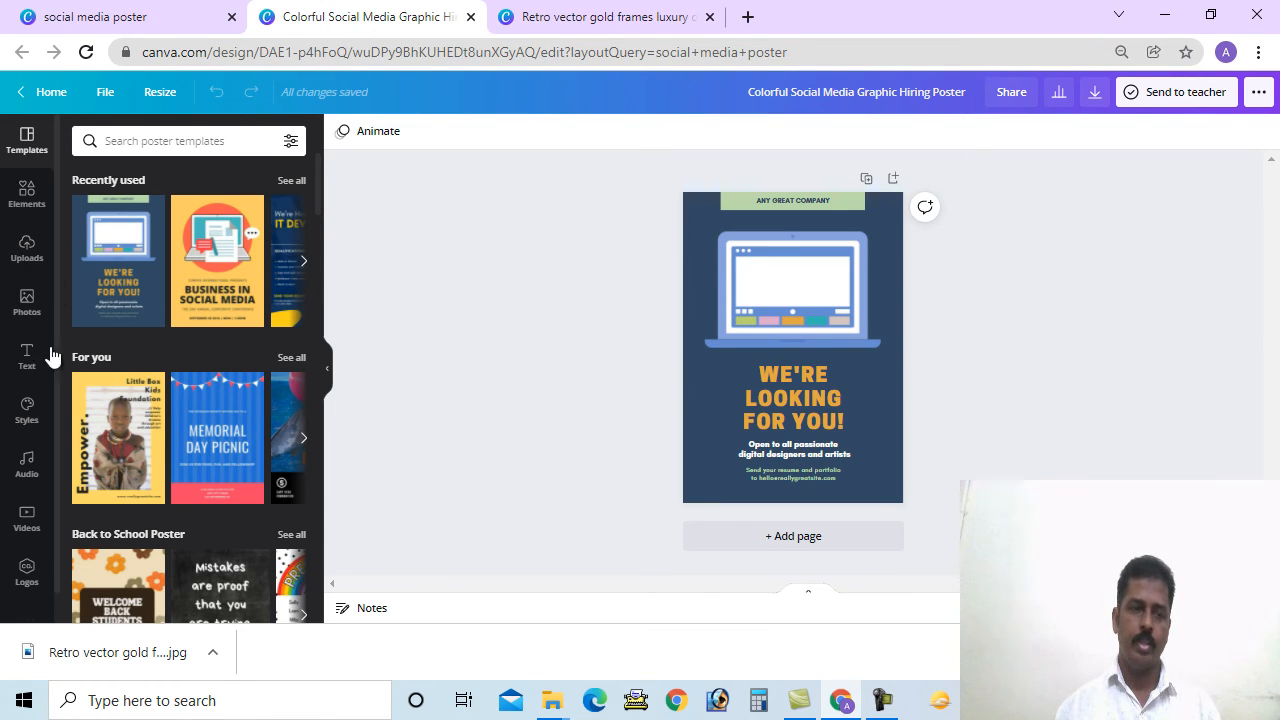
Upload the pink Angel Boutique logo image "Retro vector gold frames luxury decorative logo template" from the Downloads folder.
click(24, 258)
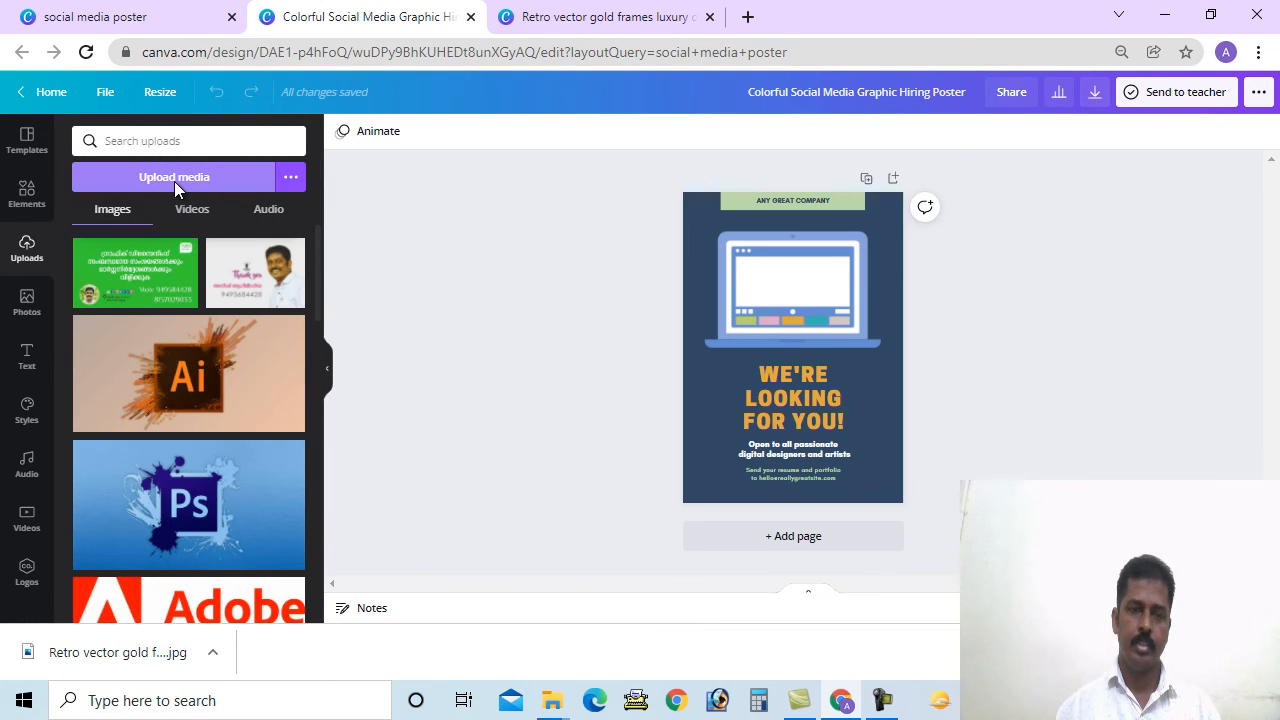
click(174, 181)
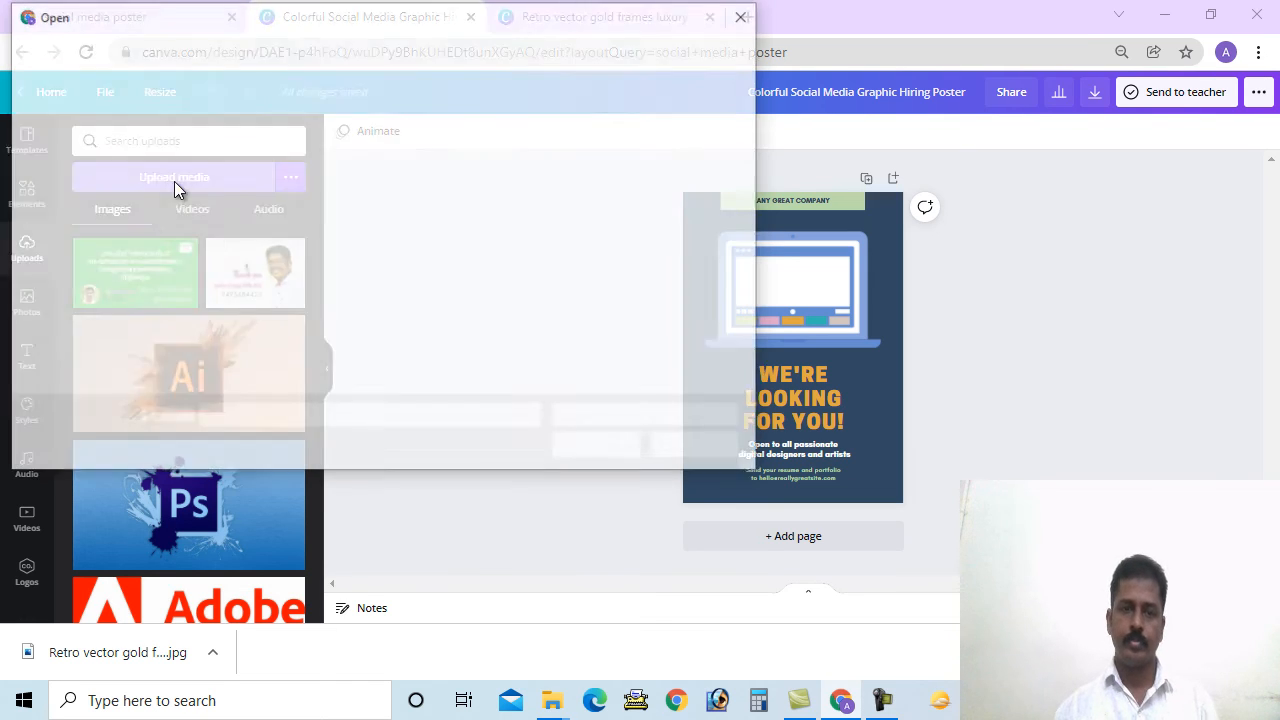
click(221, 205)
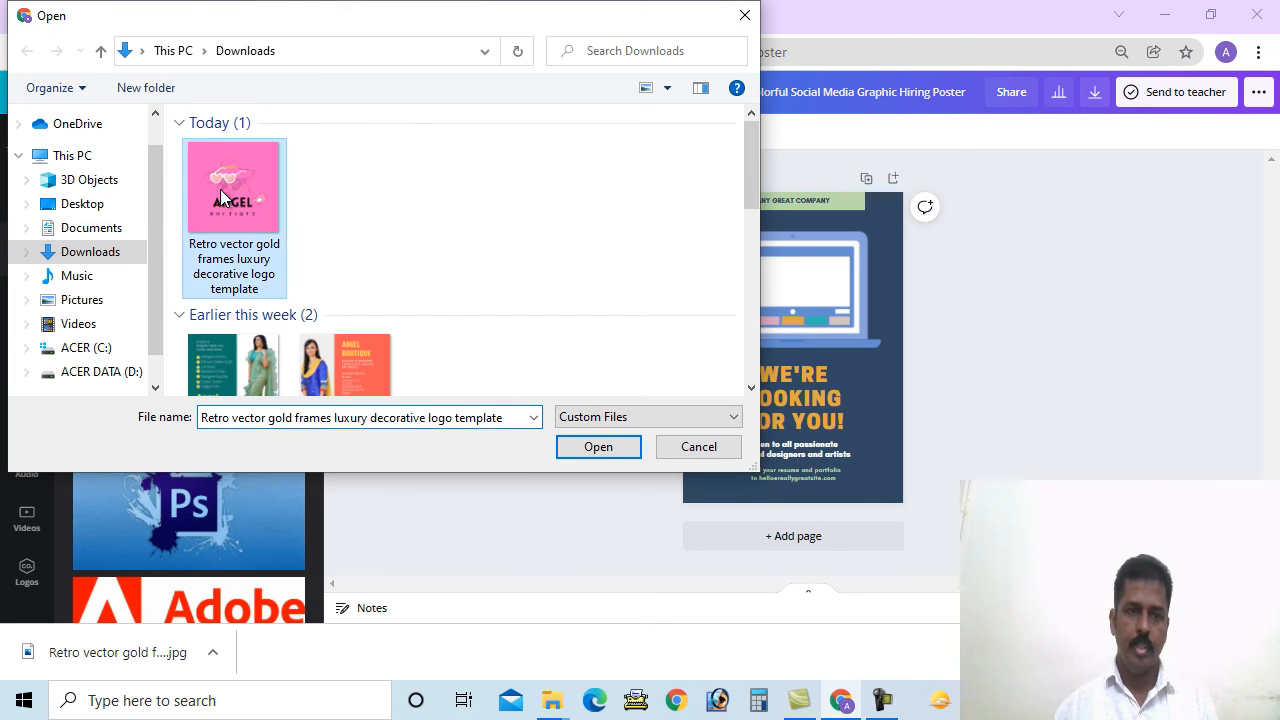
click(562, 447)
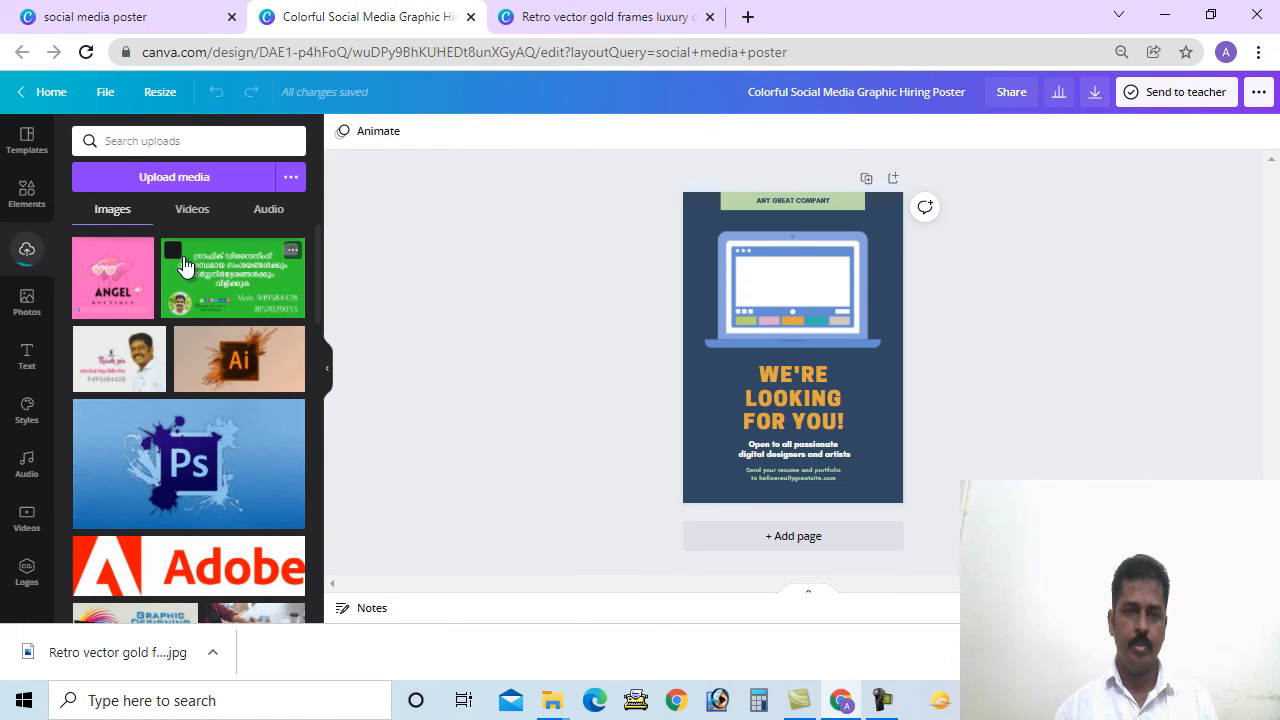
Add the uploaded Angel logo to the poster, shrink it to a small square and place it just left of the headline.
click(112, 276)
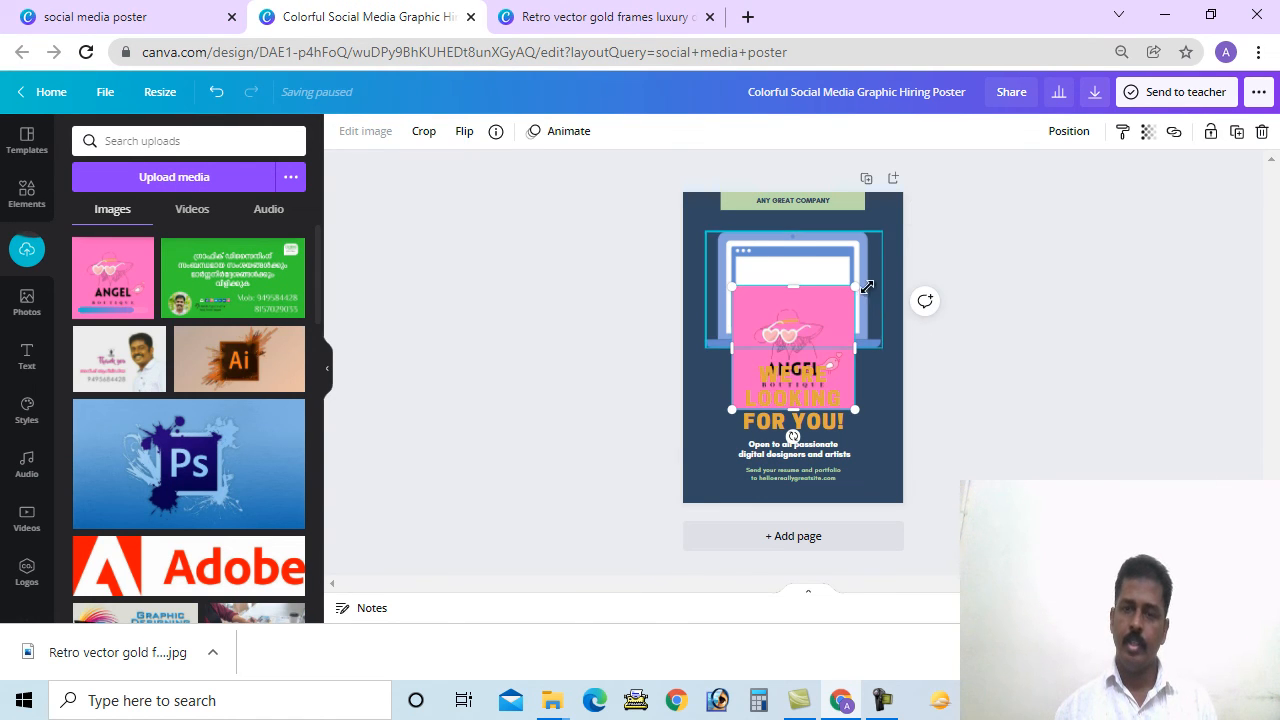
drag(858, 282, 789, 353)
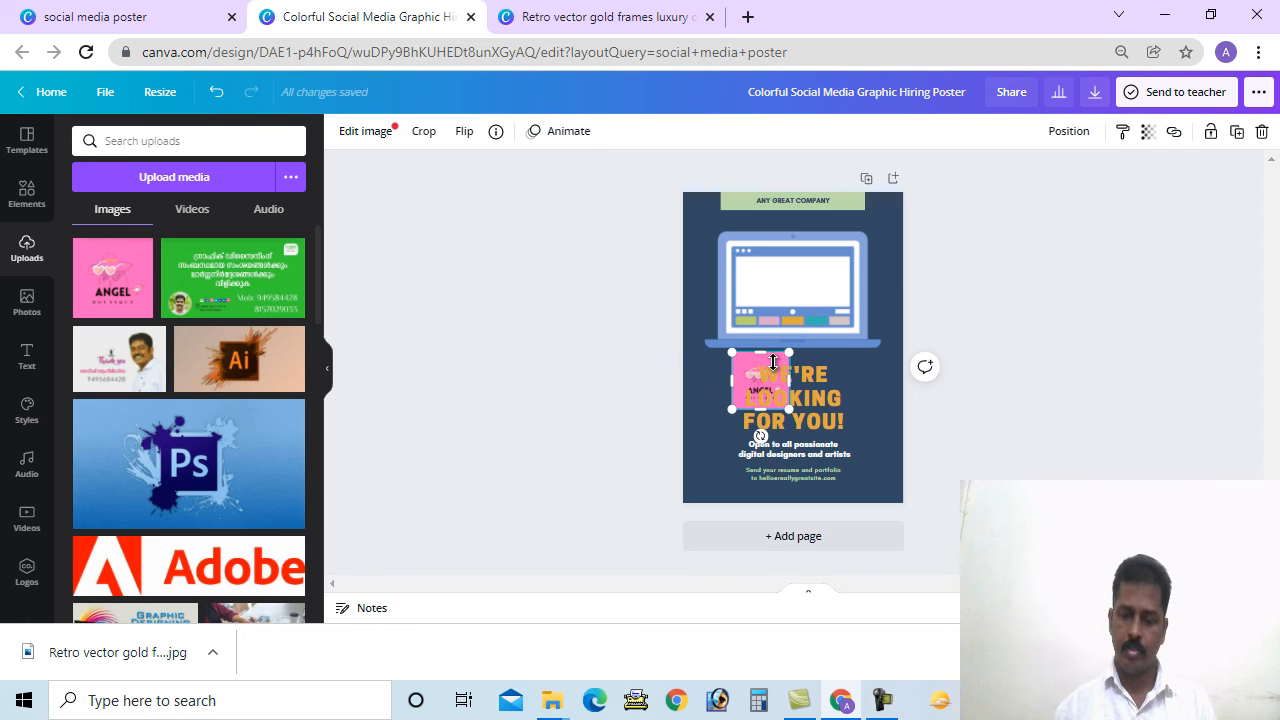
key(Left)
key(Left)
key(Left)
key(Left)
key(Left)
key(Left)
key(Left)
key(Left)
key(Left)
key(Left)
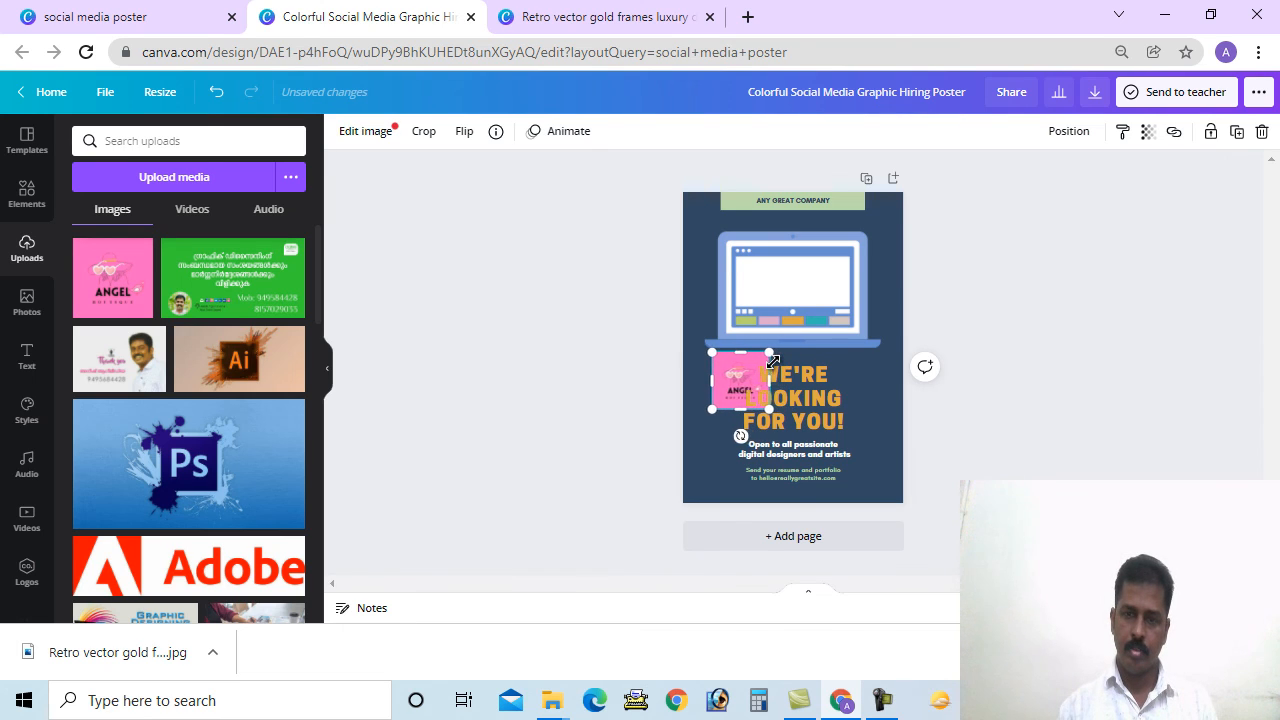
key(Left)
key(Left)
key(Left)
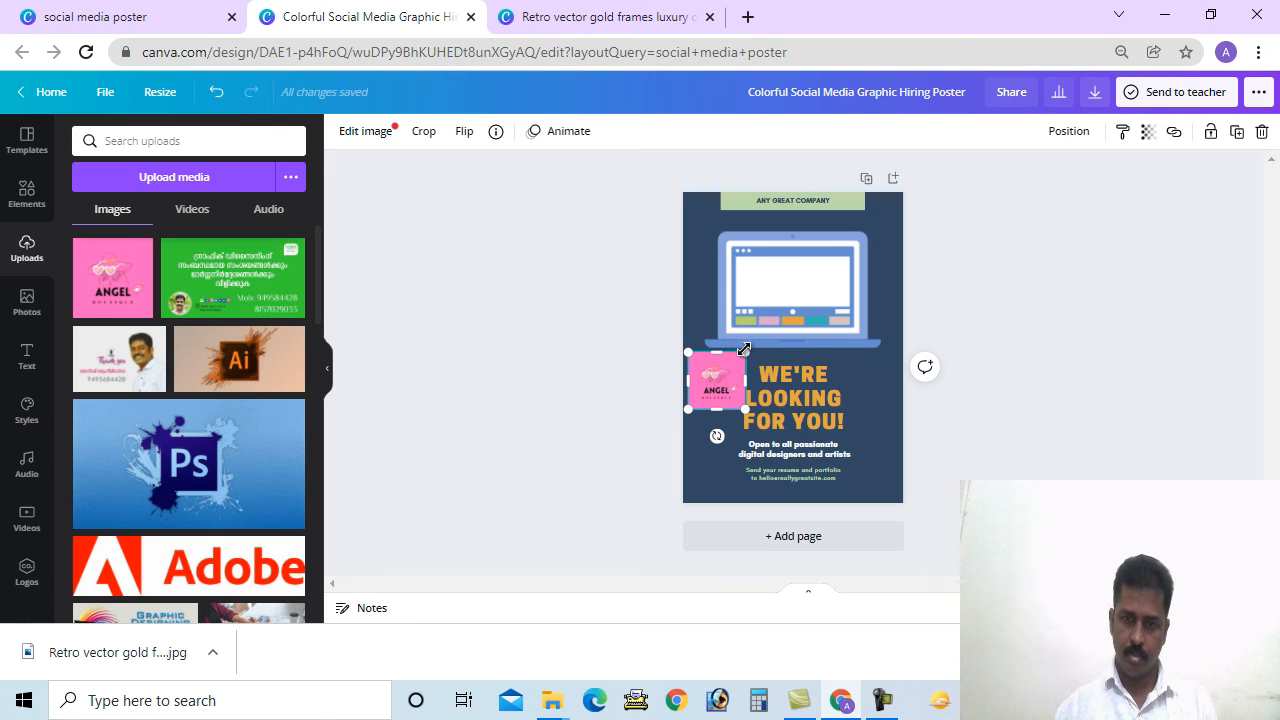
drag(734, 343, 724, 374)
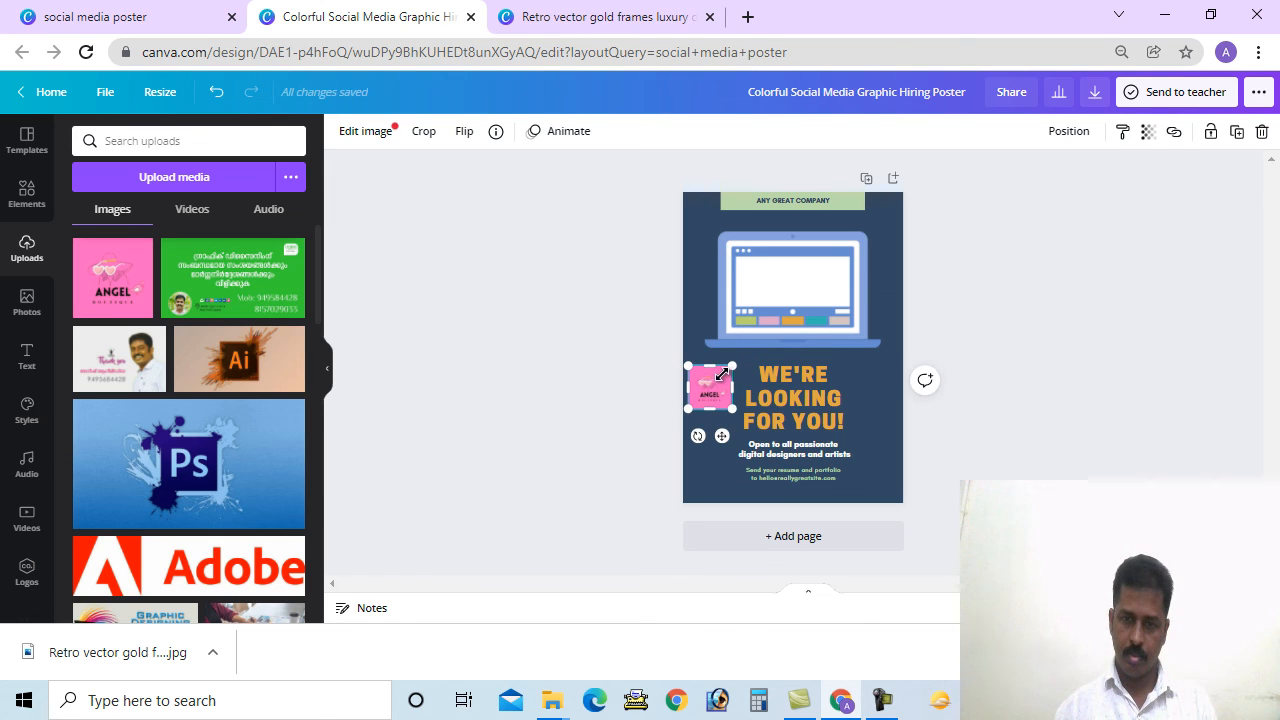
drag(721, 434, 730, 441)
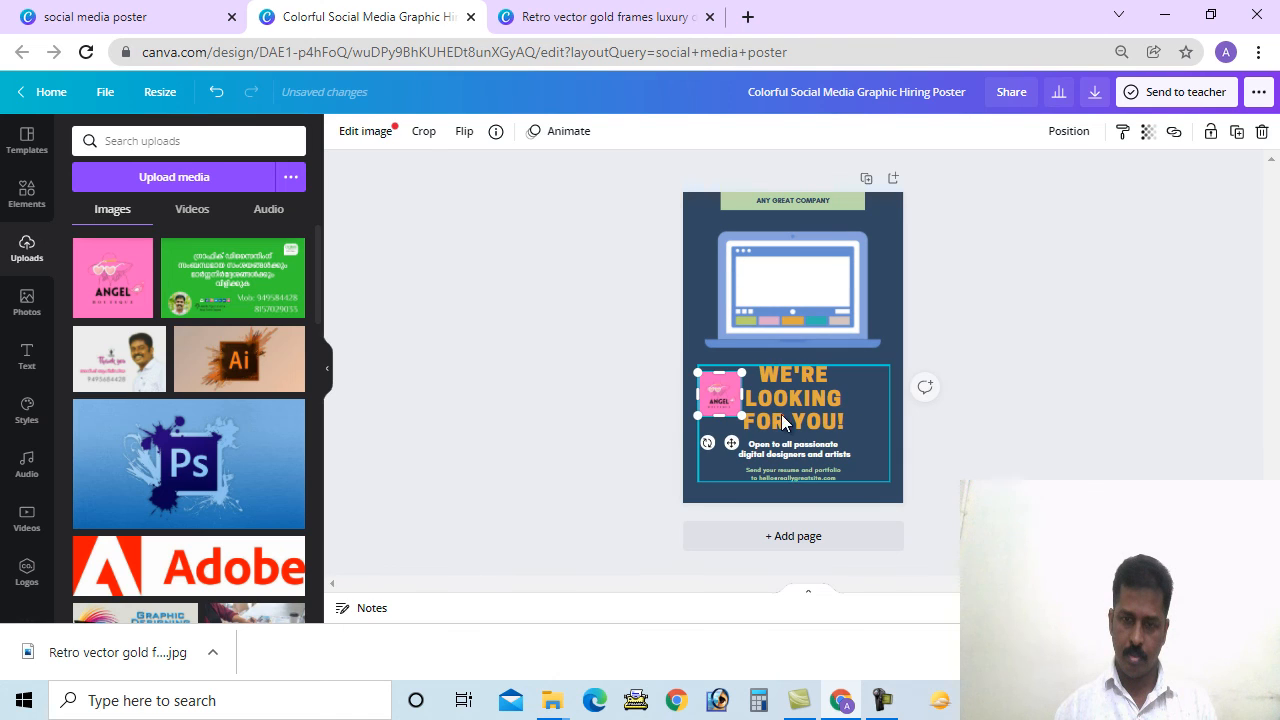
Left-align the "WE'RE LOOKING FOR YOU!" headline and narrow its text group so it starts at the logo's right edge.
drag(791, 405, 799, 405)
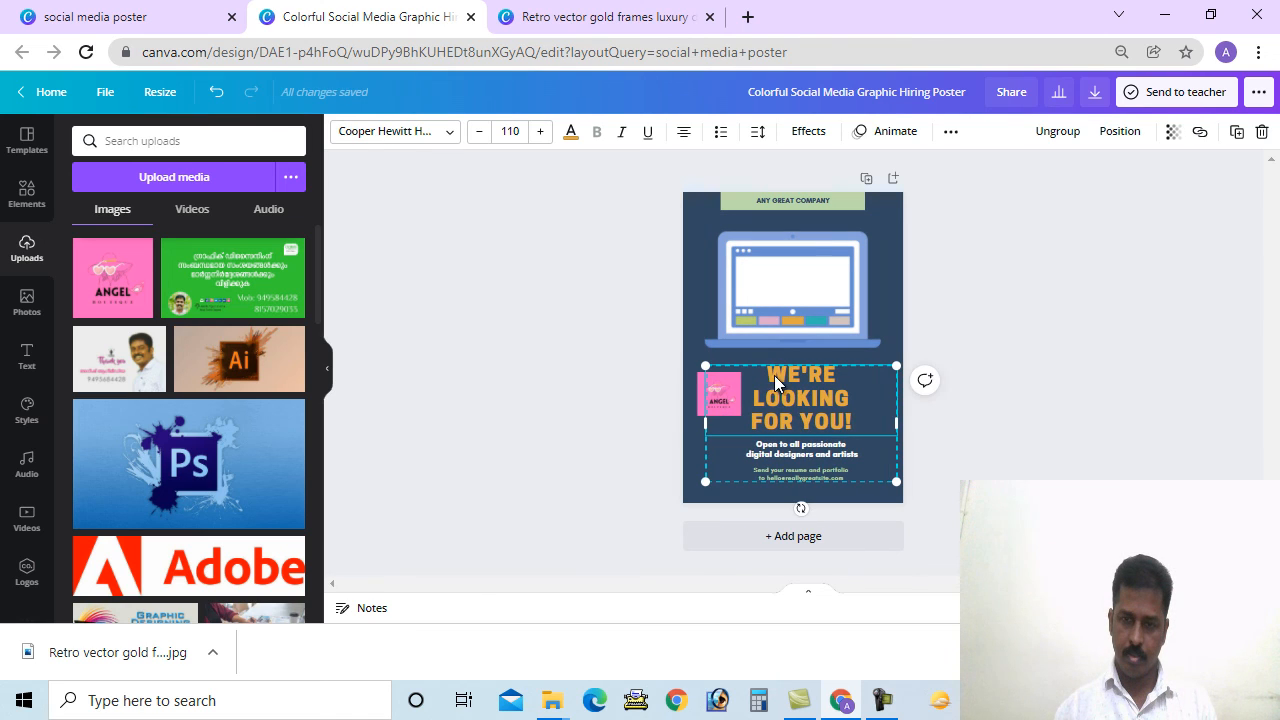
double_click(770, 375)
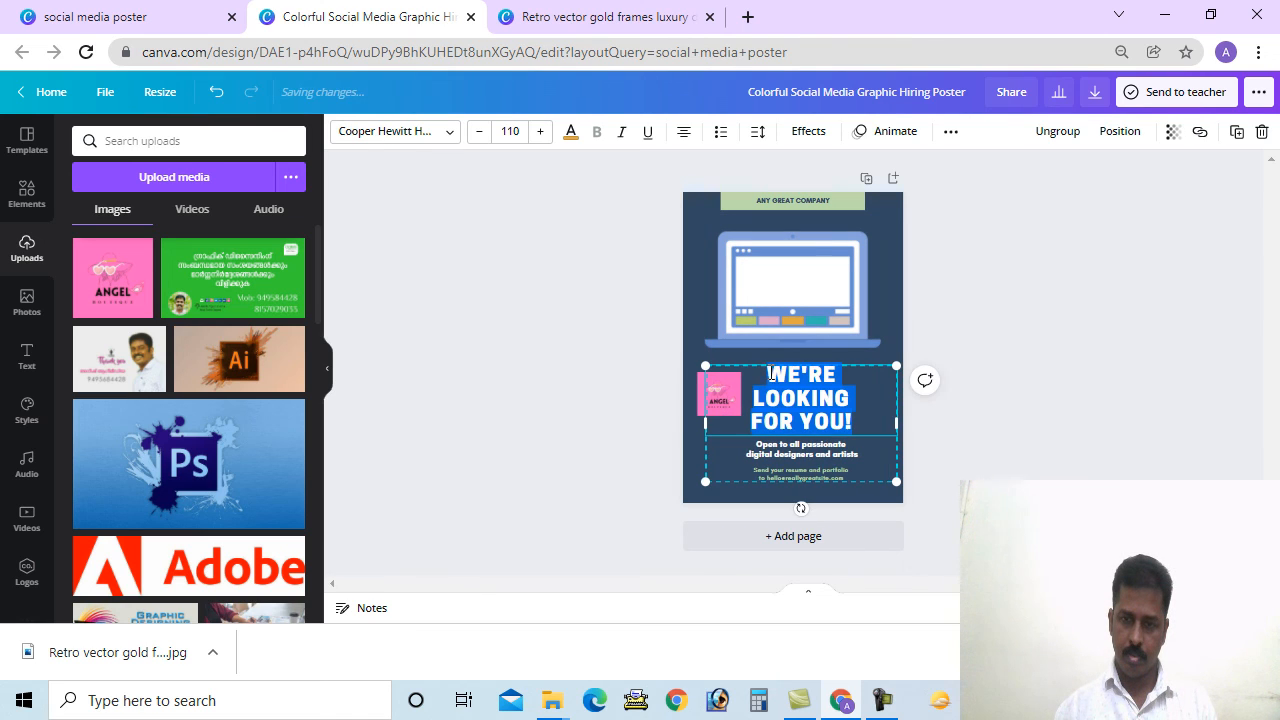
click(686, 134)
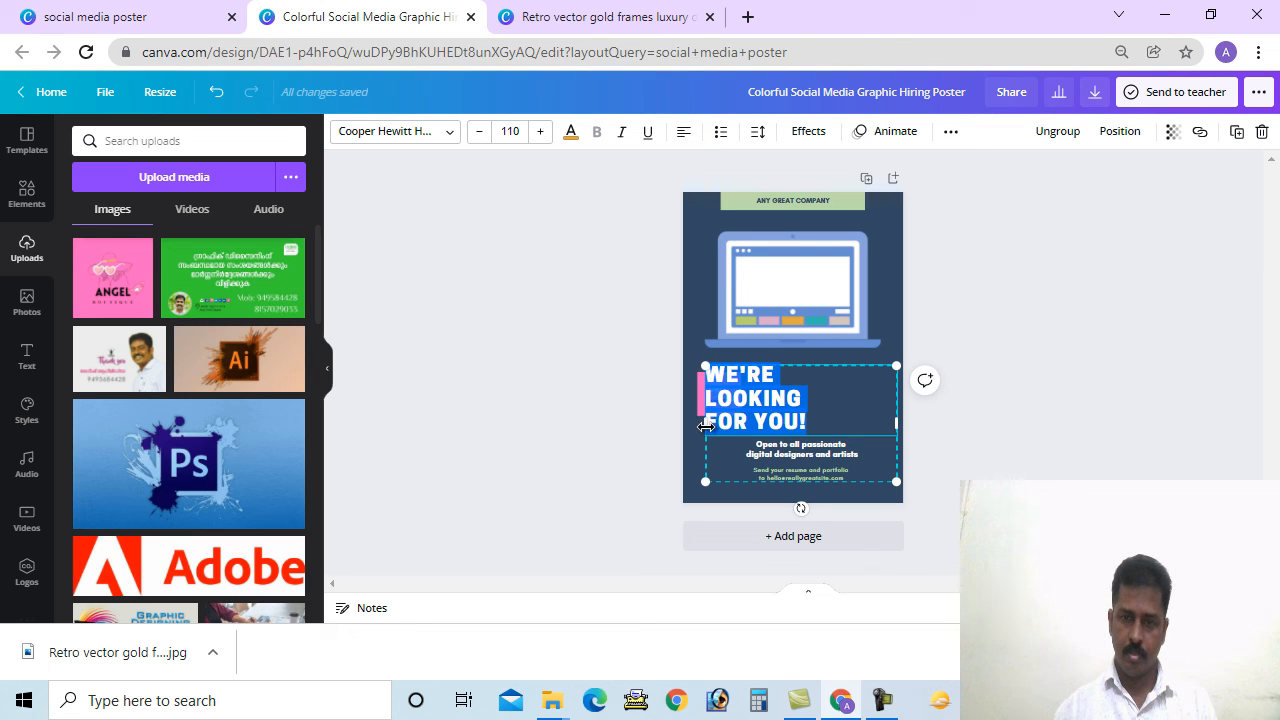
drag(706, 426, 744, 432)
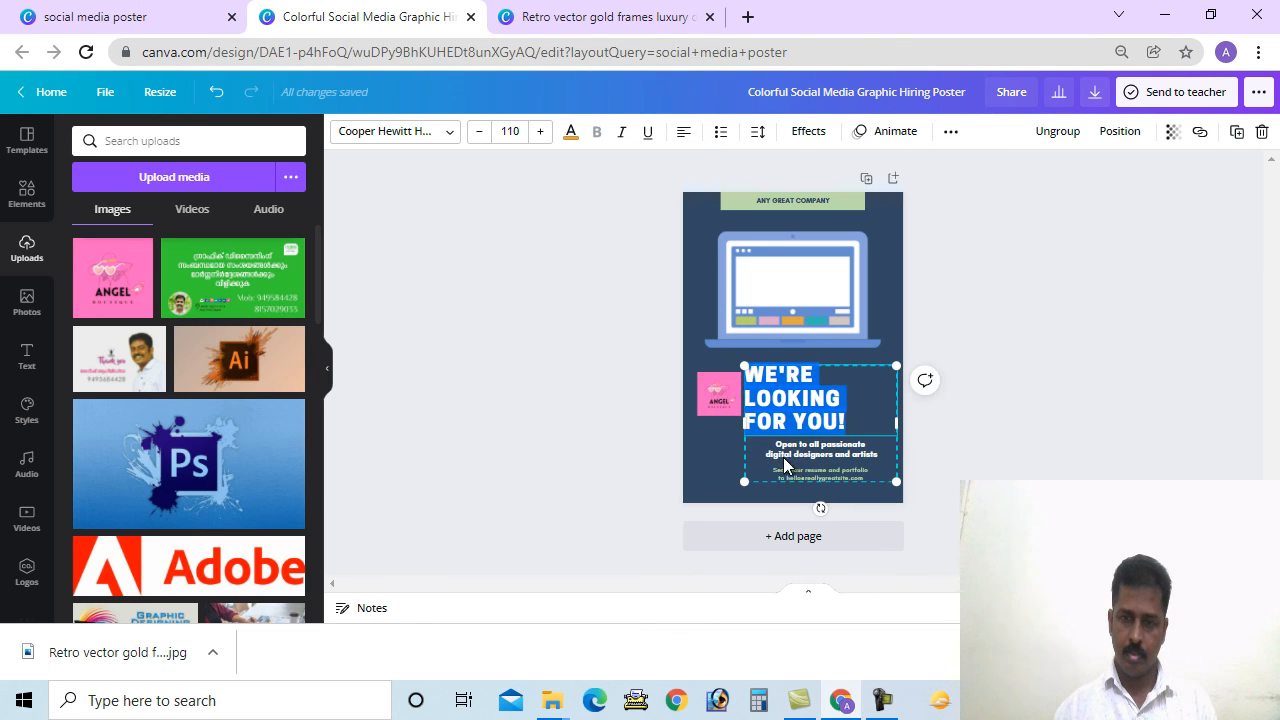
Left-align the "Open to all passionate digital designers and artists" line and the resume contact line beneath it.
click(783, 457)
click(781, 452)
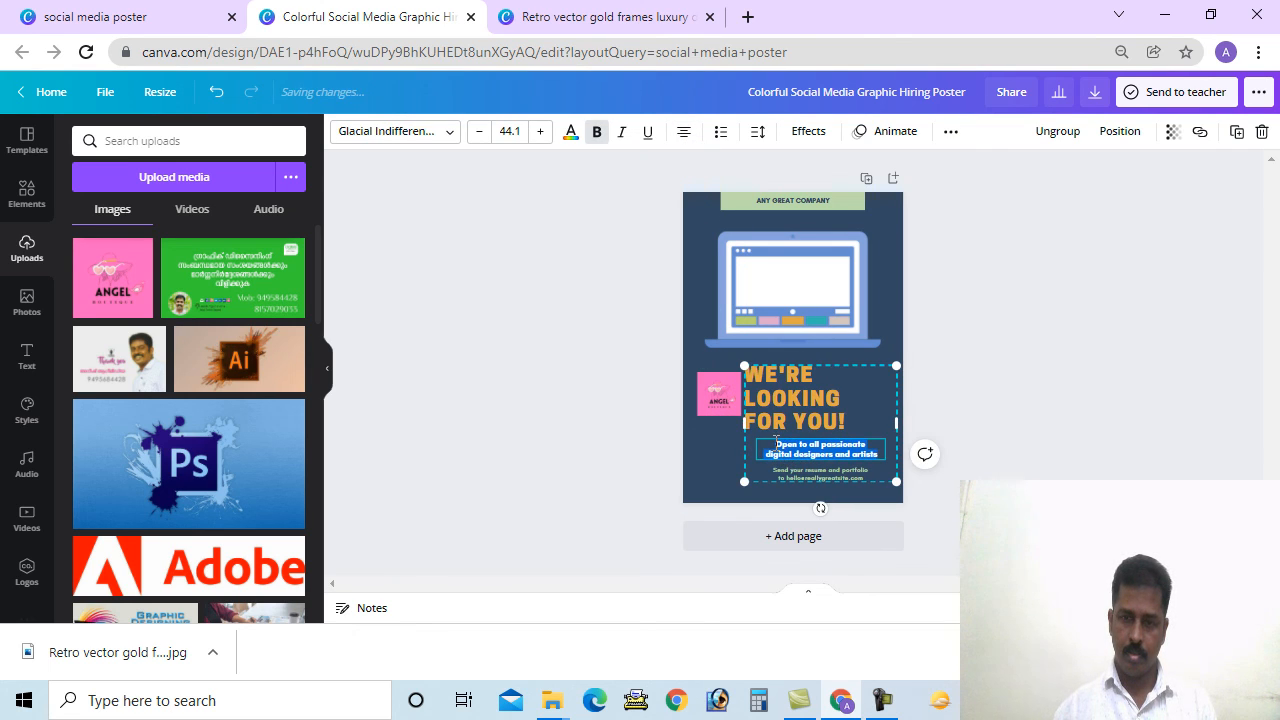
click(682, 134)
click(792, 469)
click(792, 470)
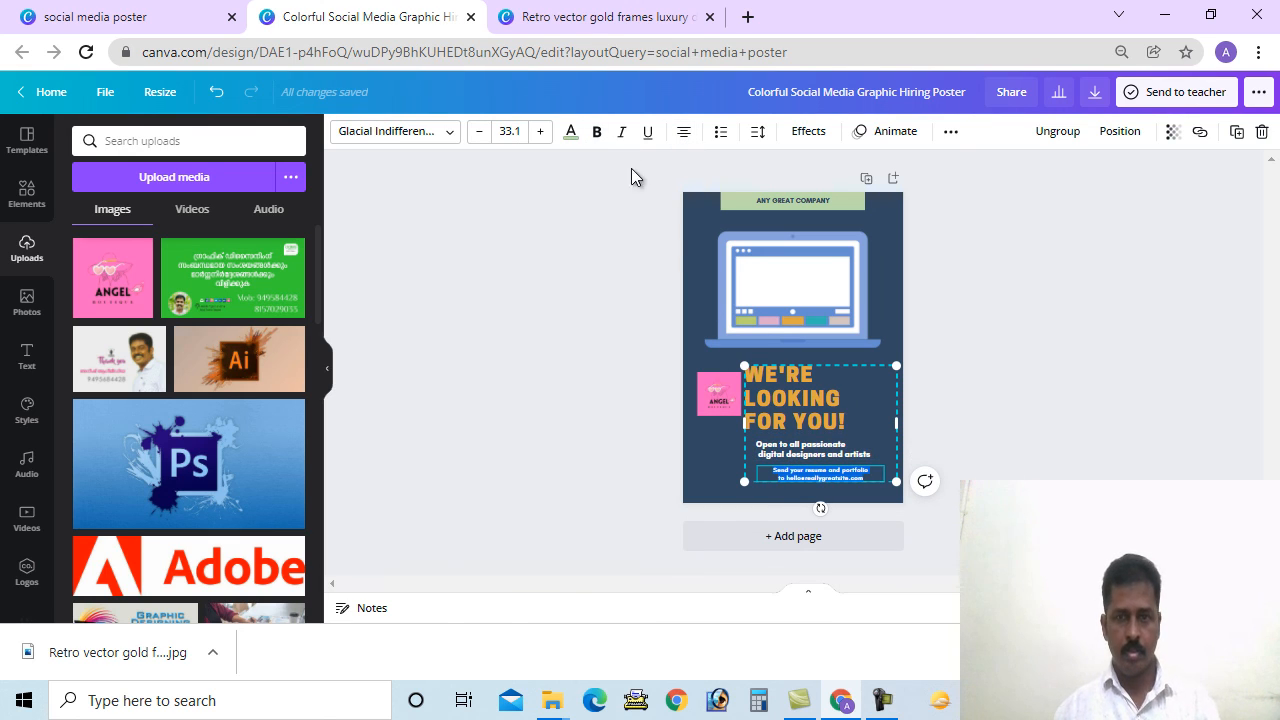
click(684, 137)
click(803, 452)
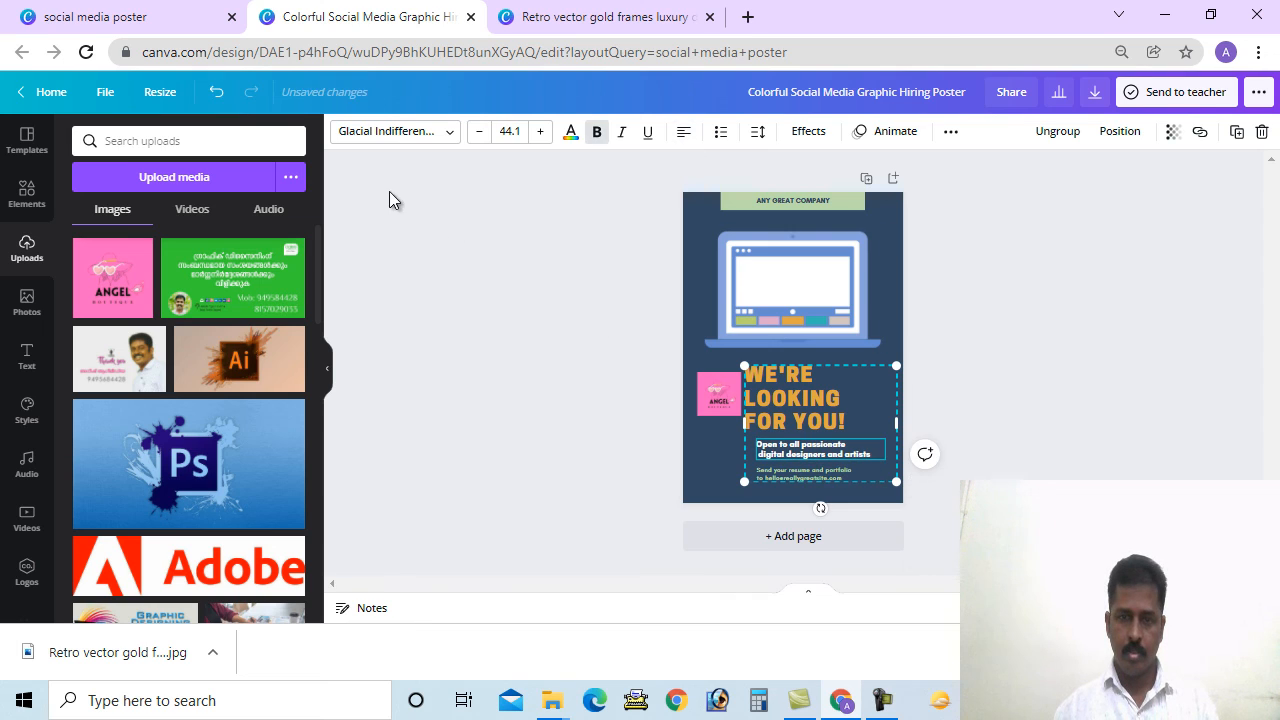
click(476, 265)
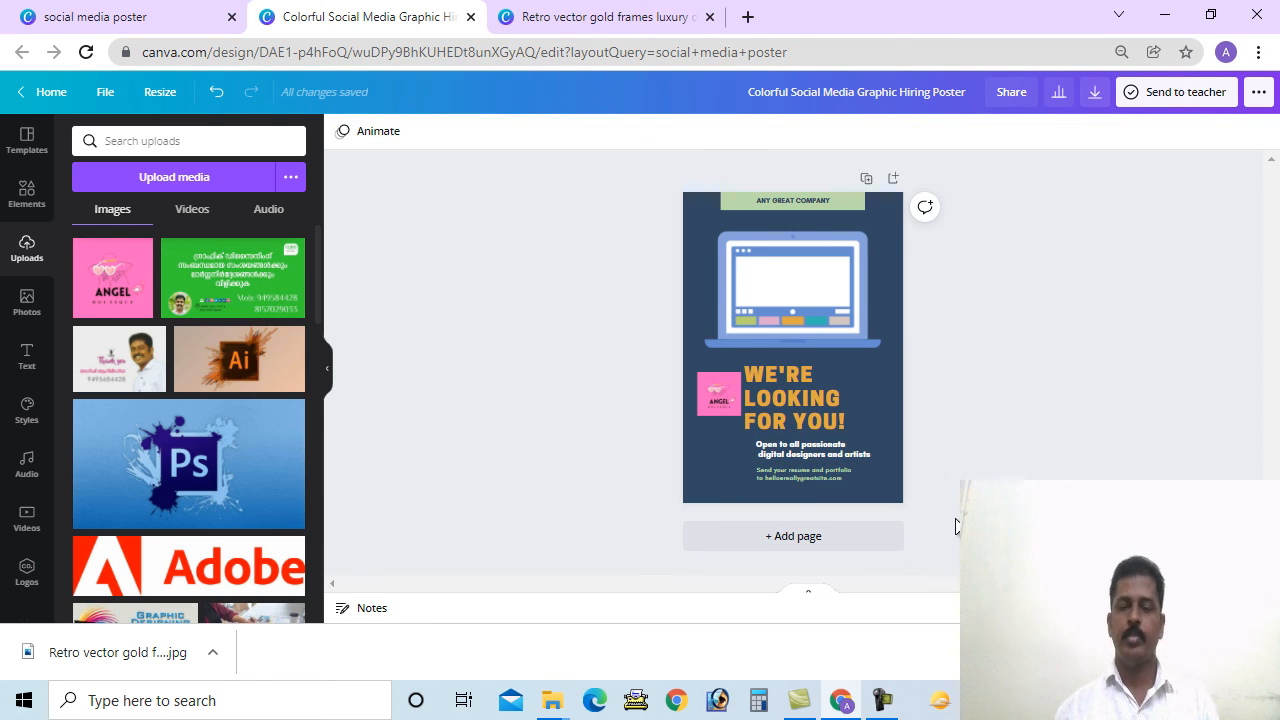